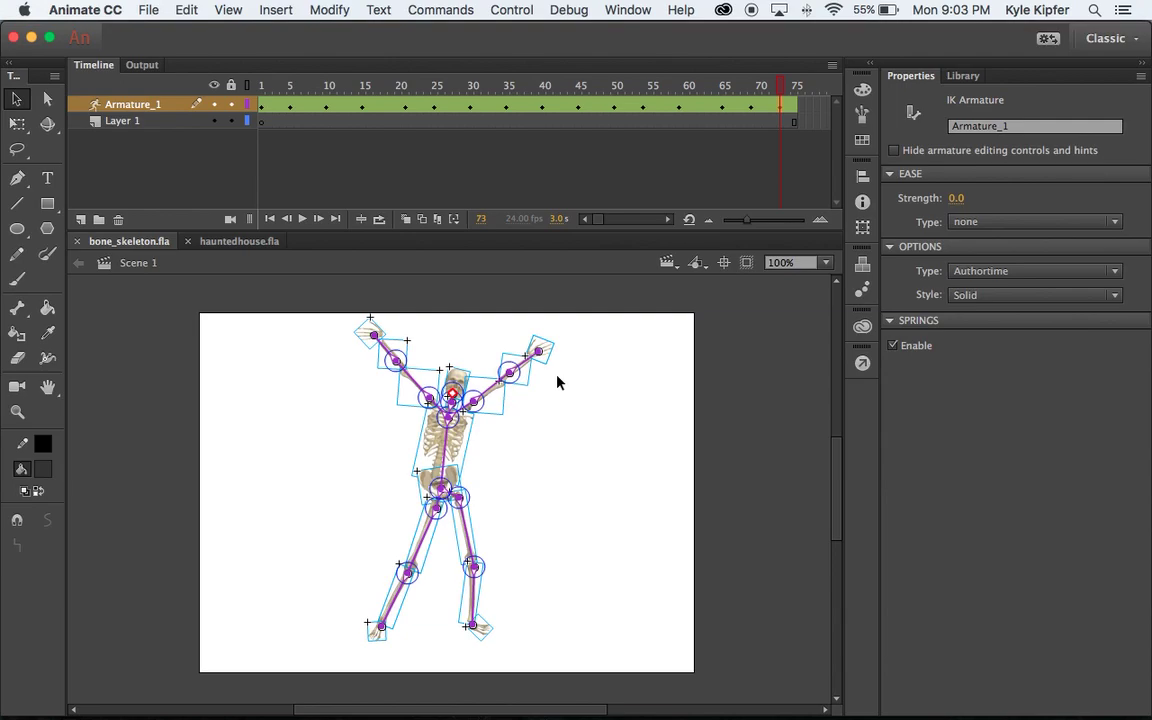
Preview the dancing animation in a test window, close it, and check the skeleton armature.
key("super+Return")
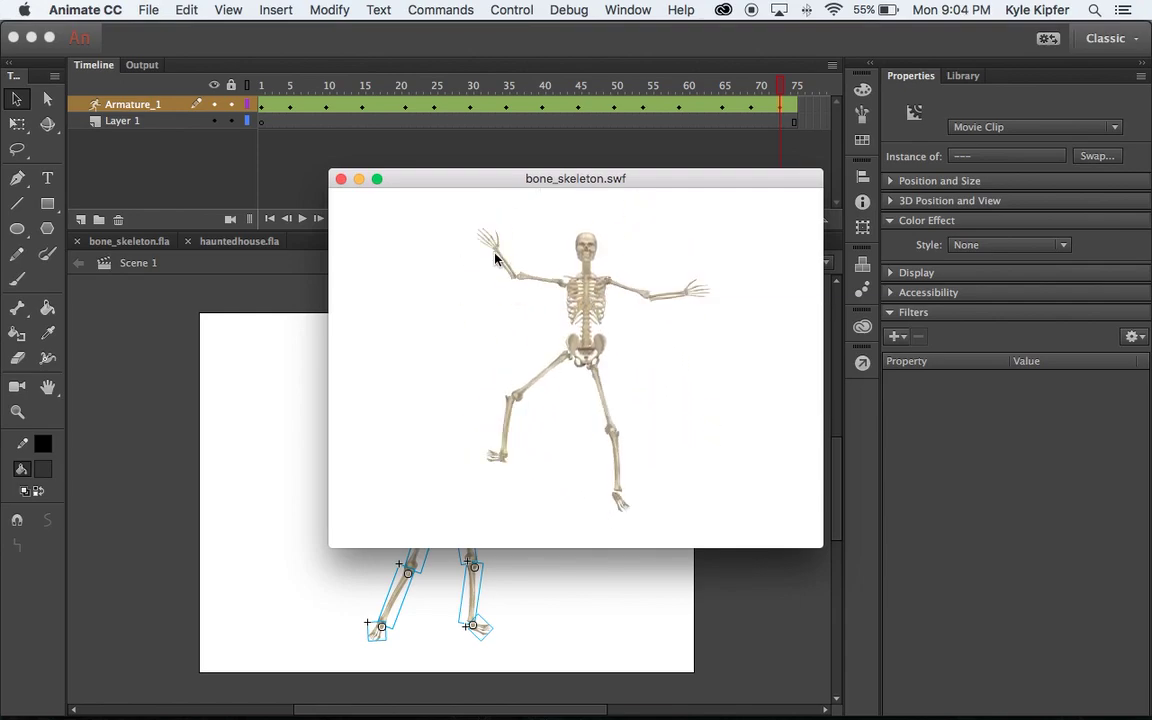
left_click(341, 180)
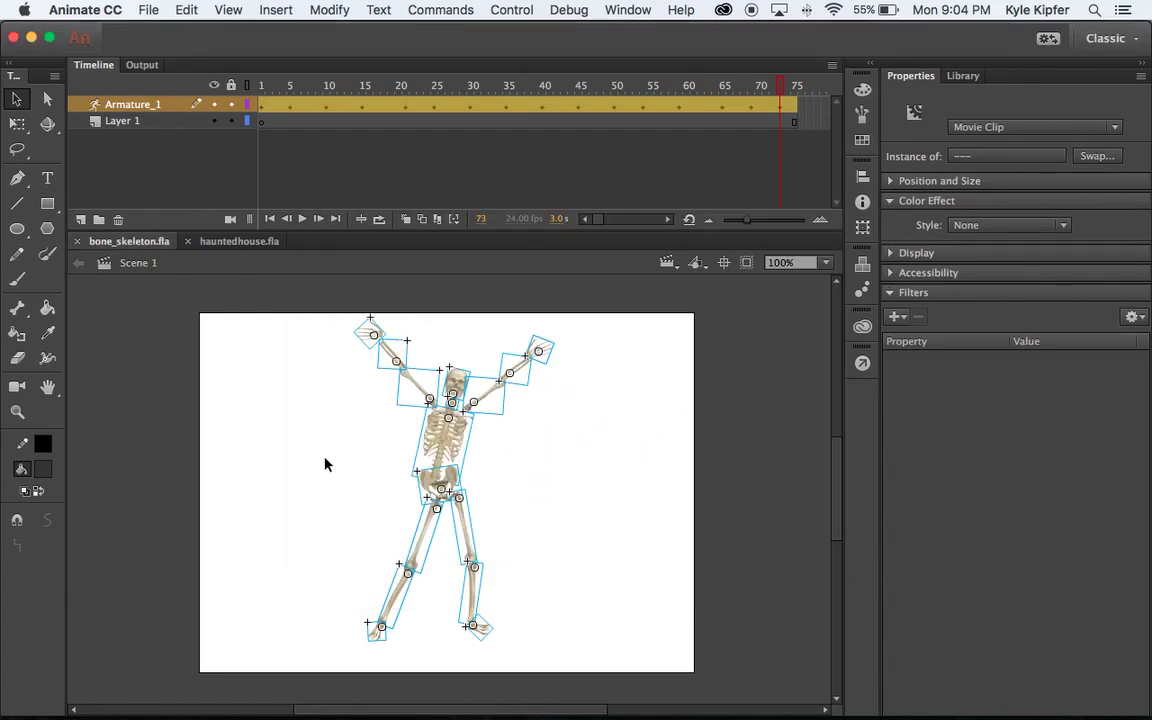
left_click(549, 352)
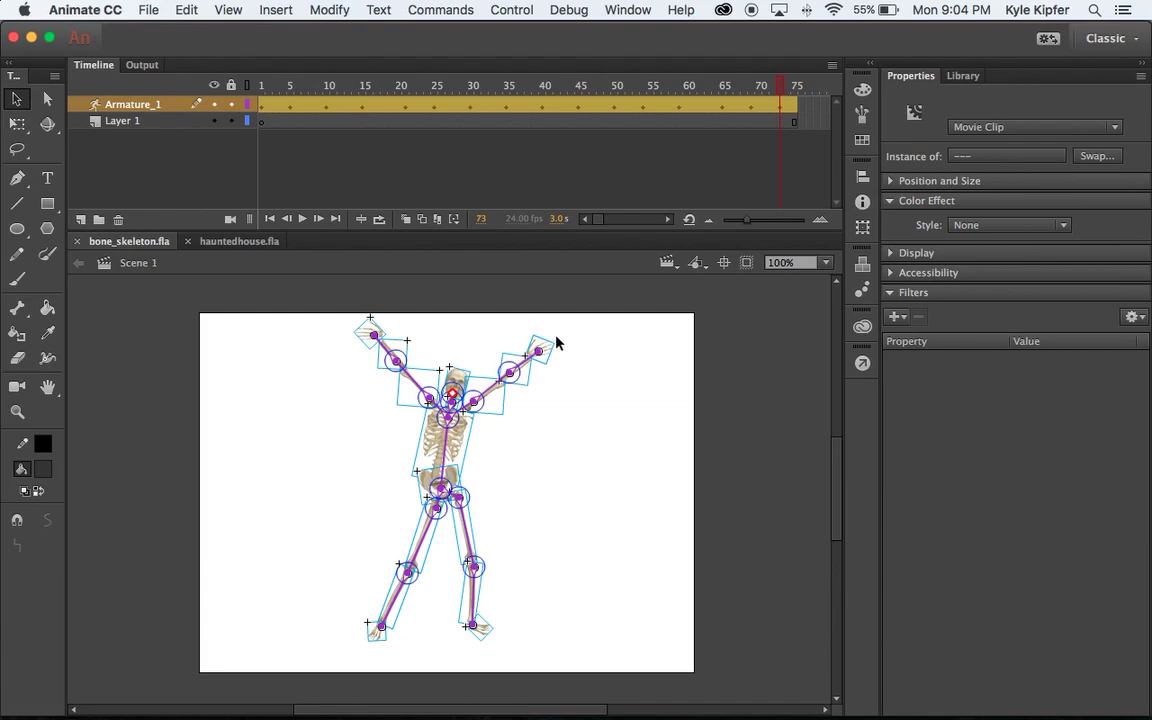
left_click(292, 408)
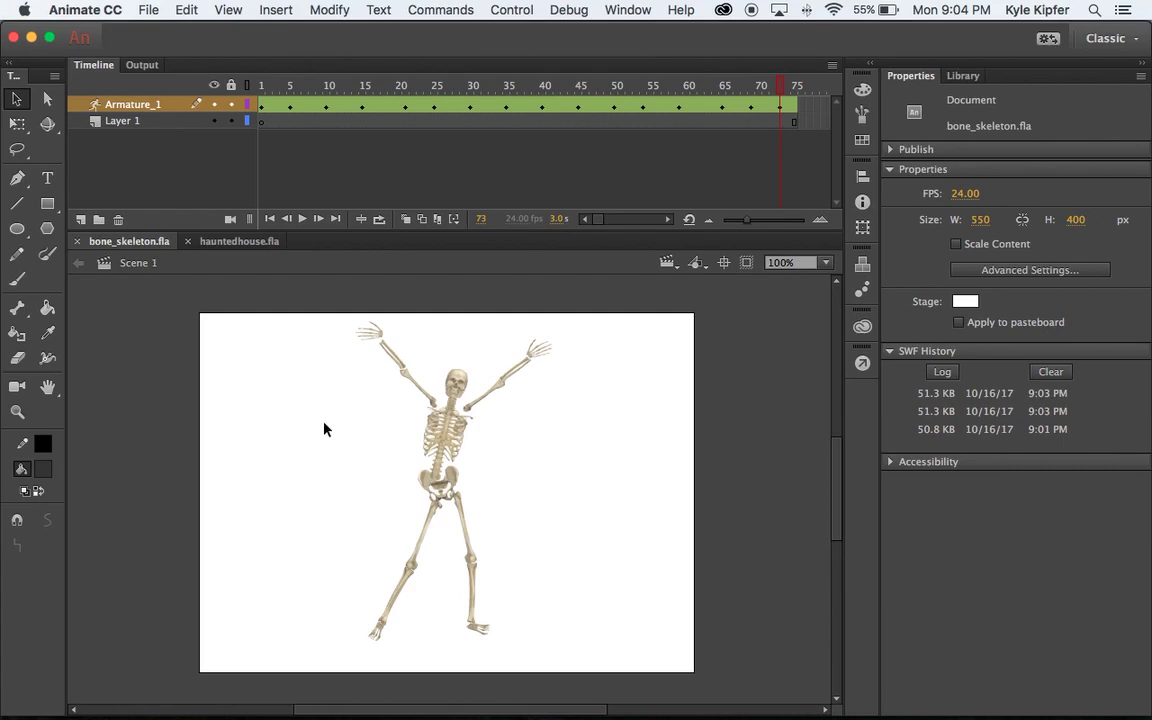
Copy the front-facing skeleton image from Chrome's image results and return to Animate.
mouse_move(270, 715)
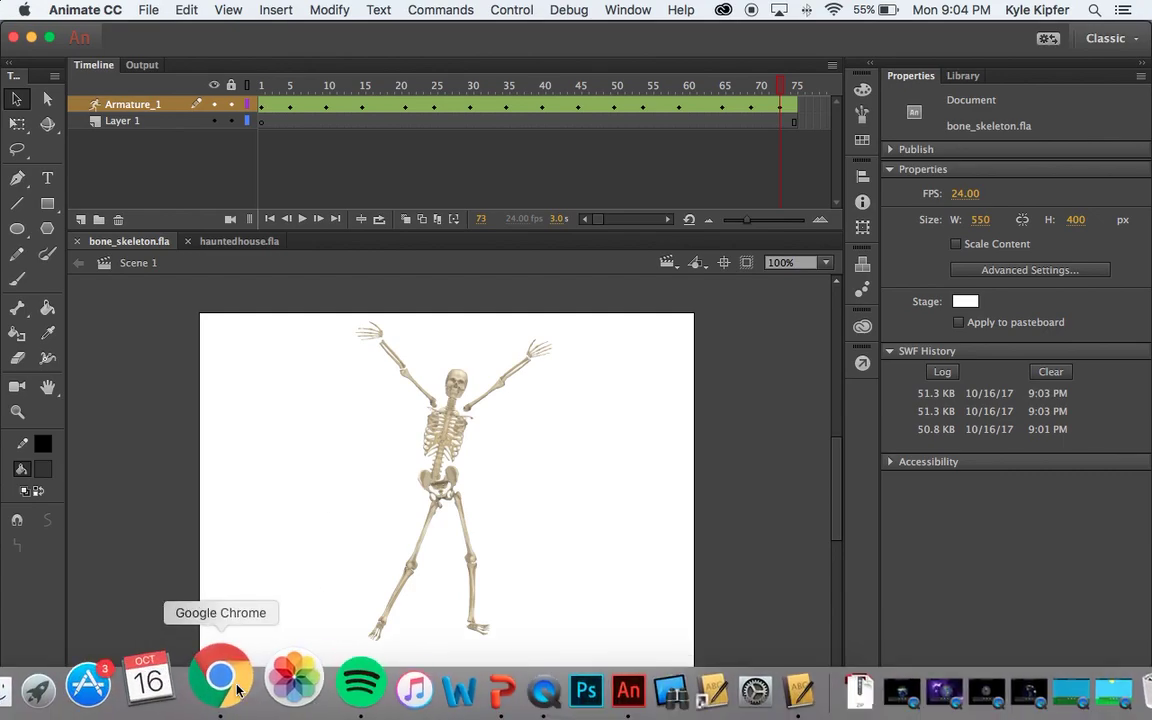
left_click(237, 688)
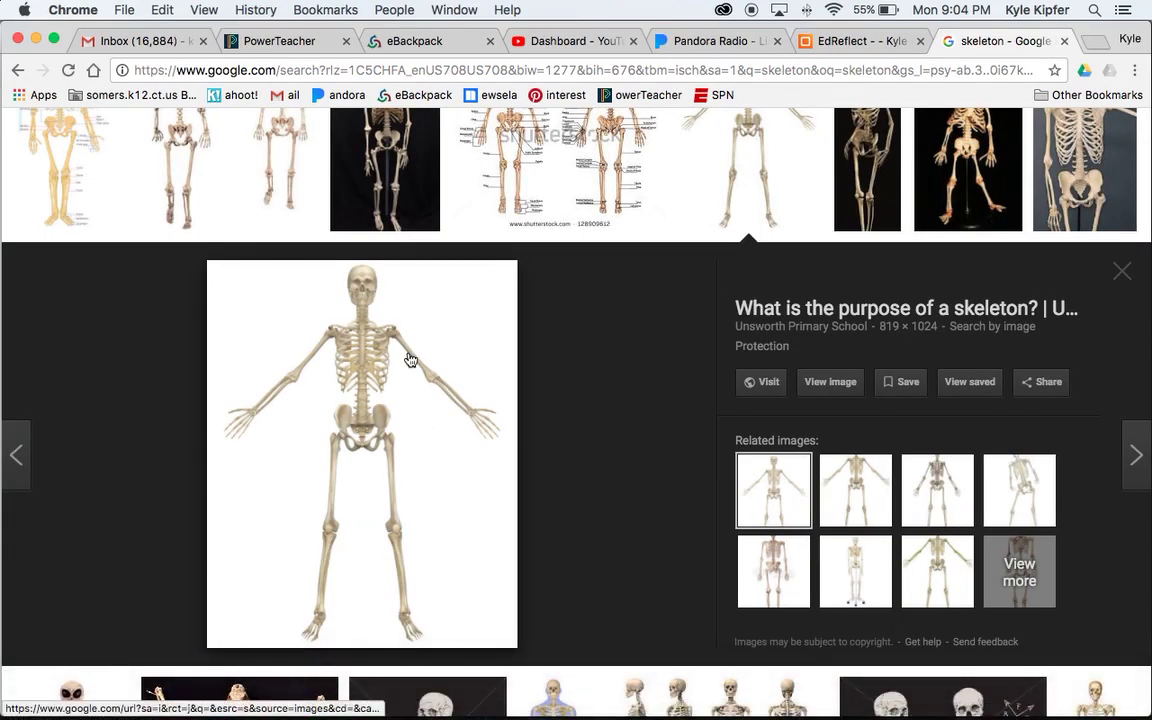
right_click(367, 397)
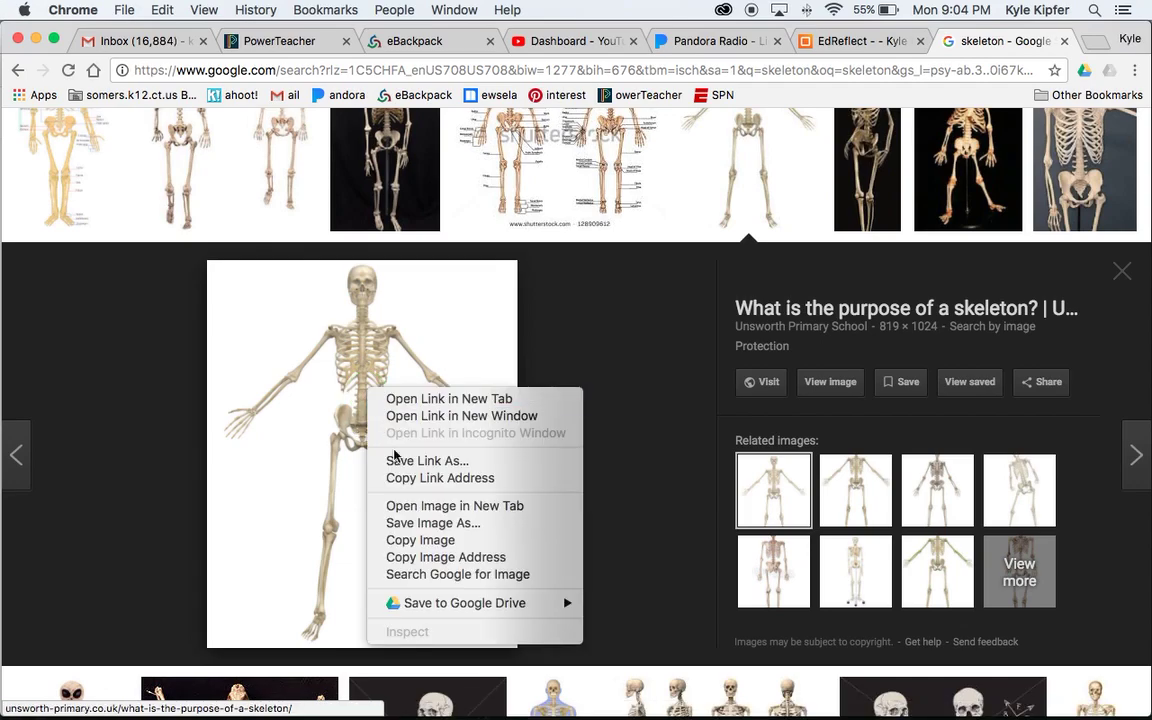
left_click(462, 541)
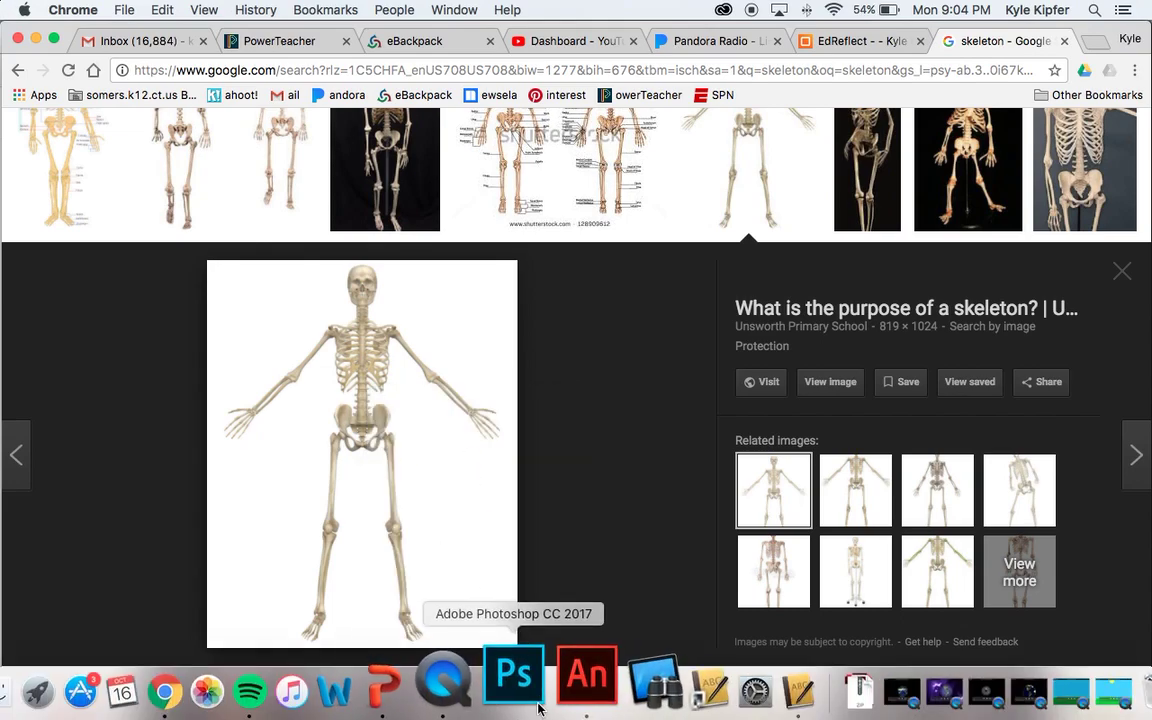
left_click(587, 682)
Create a new 550 × 400 px ActionScript 3.0 document from File > New.
left_click(148, 9)
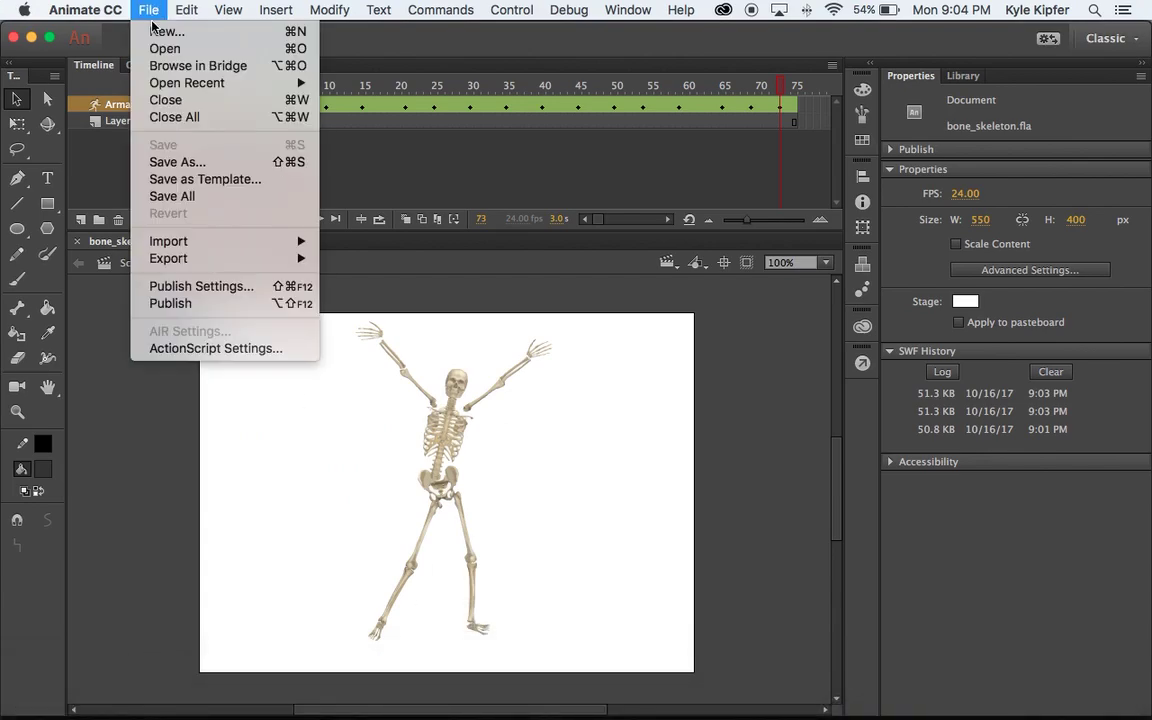
left_click(165, 30)
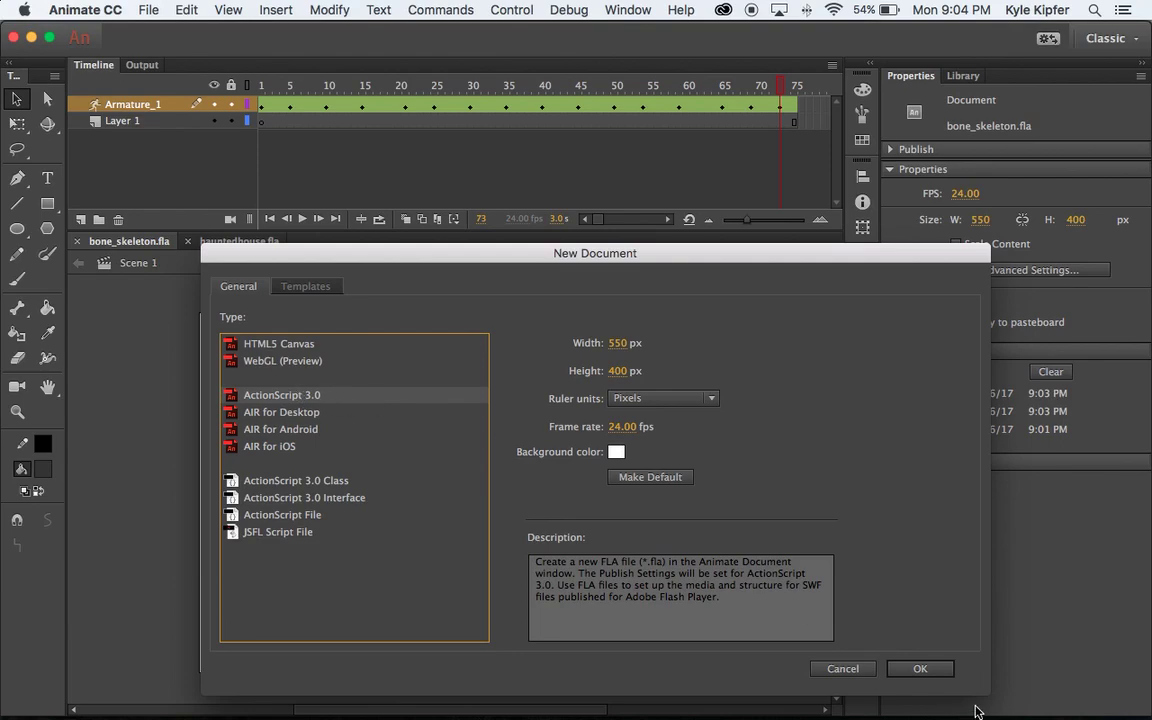
left_click(922, 669)
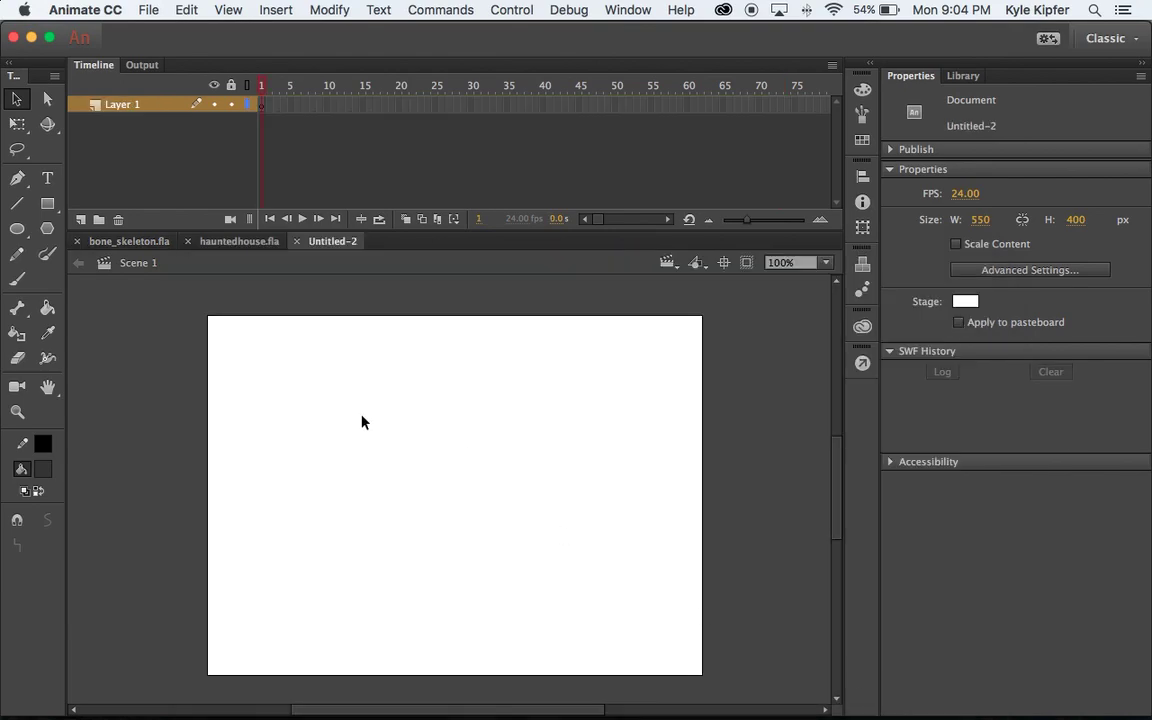
Paste the skeleton picture in the centre, then scale it down and centre it with Free Transform.
left_click(186, 9)
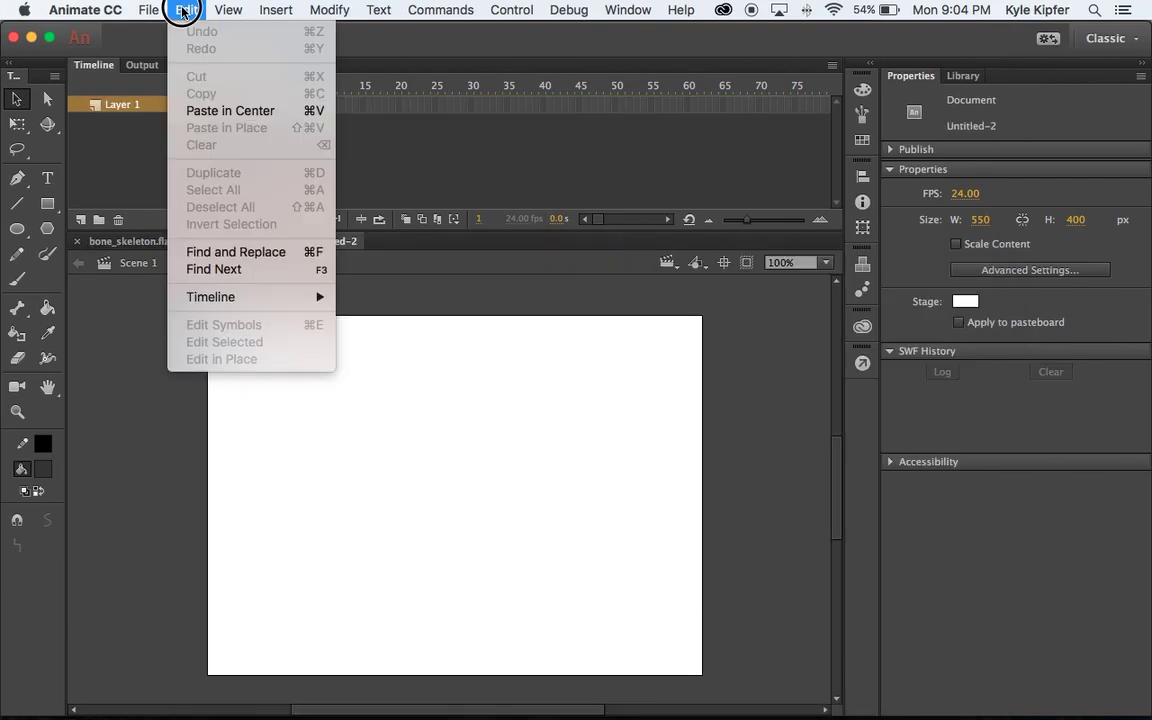
left_click(230, 110)
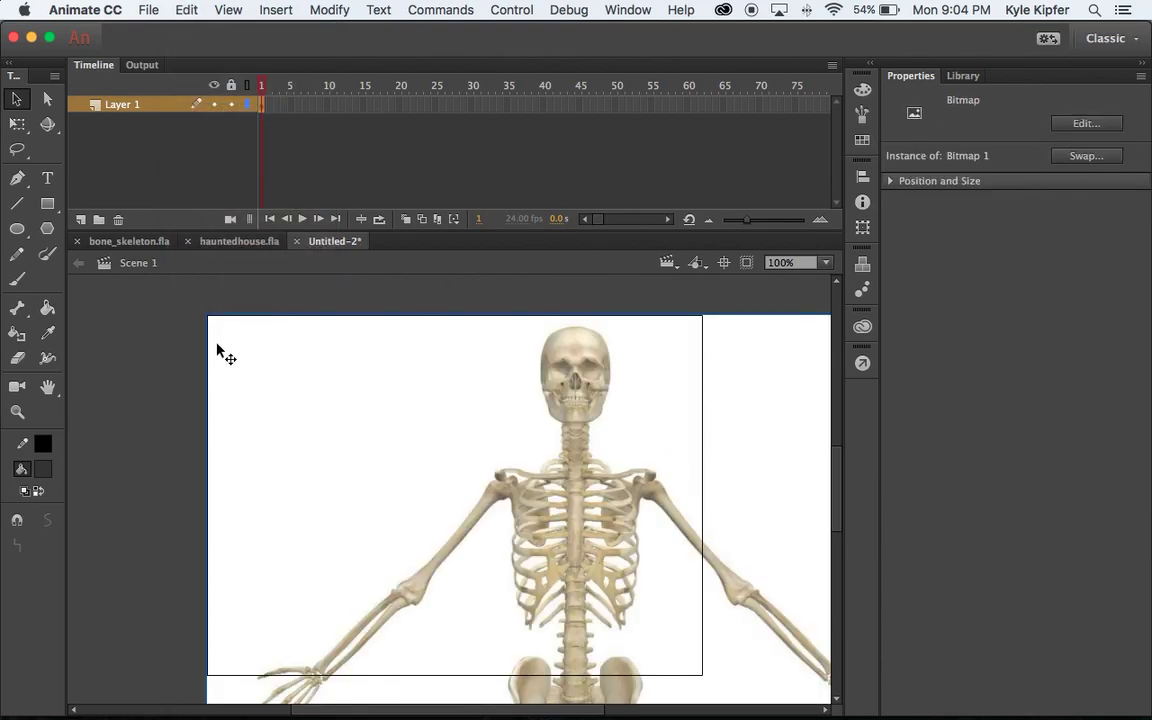
left_click(20, 127)
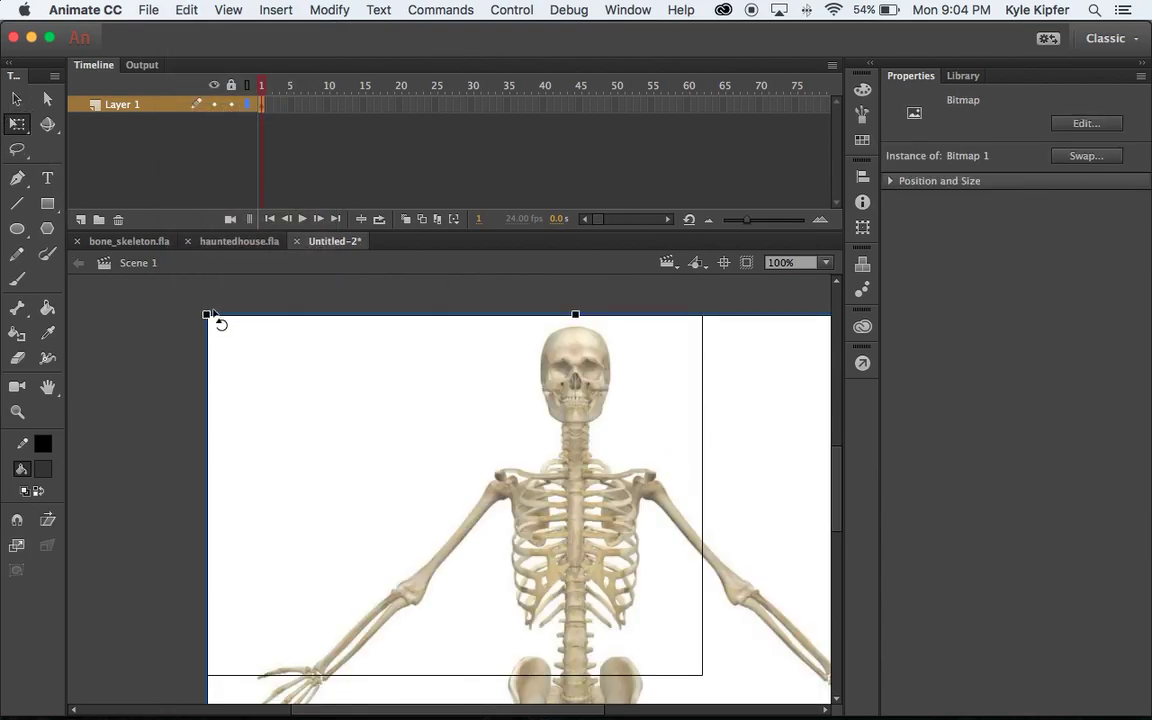
left_click_drag(207, 314, 447, 483)
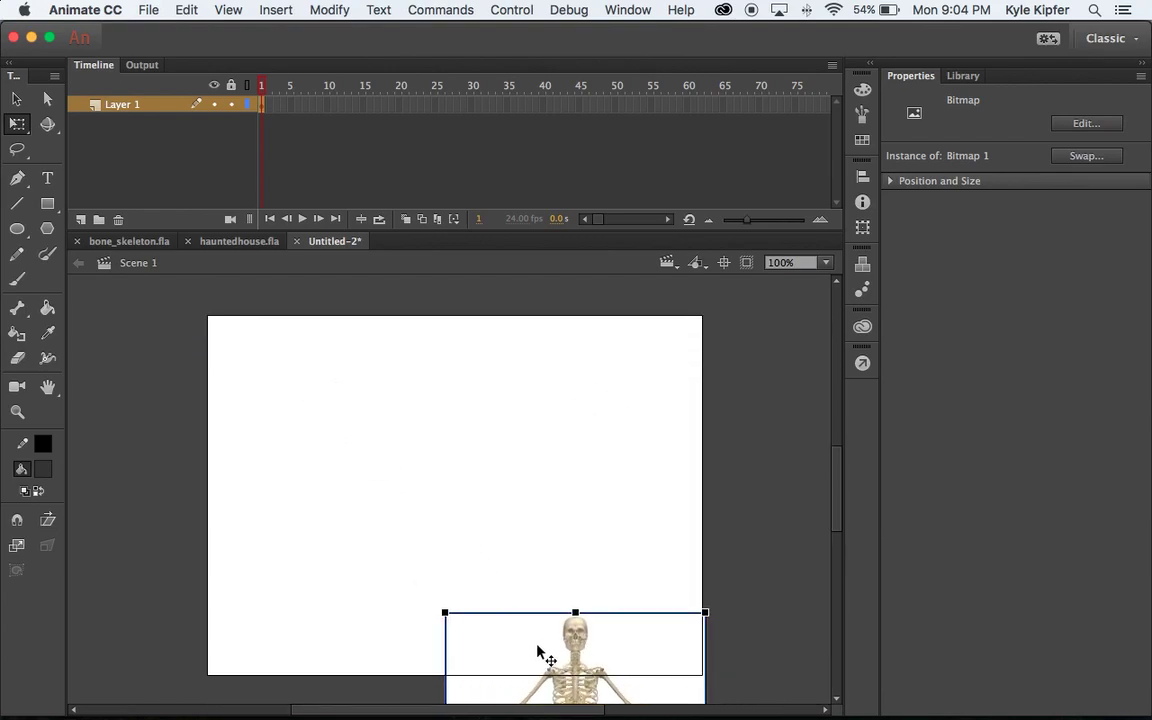
left_click_drag(540, 653, 429, 375)
left_click_drag(589, 334, 570, 362)
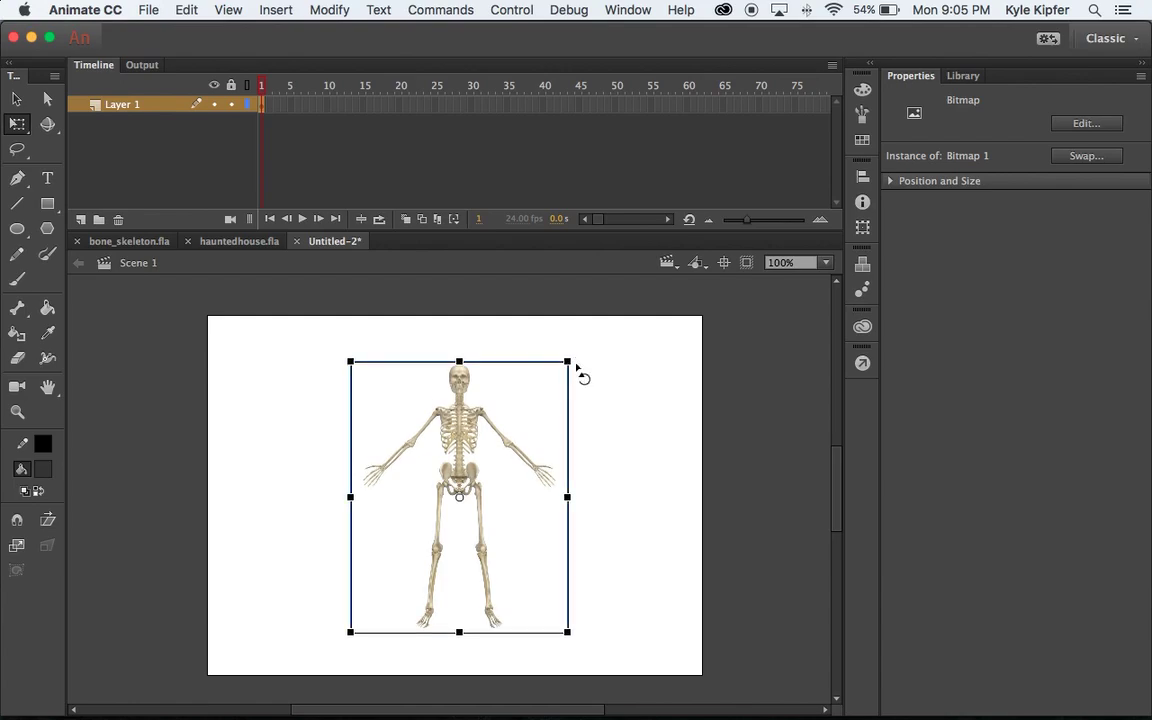
Trace the selected skeleton bitmap with colour threshold 40 and minimum area 10.
left_click(617, 386)
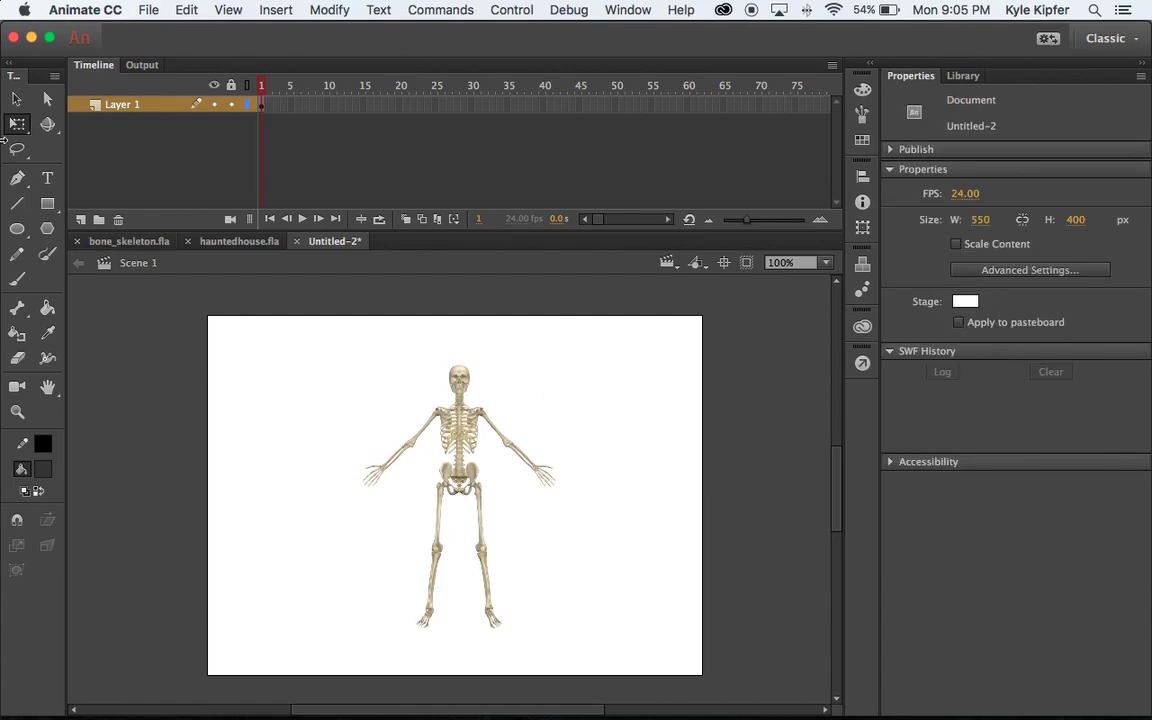
left_click(15, 100)
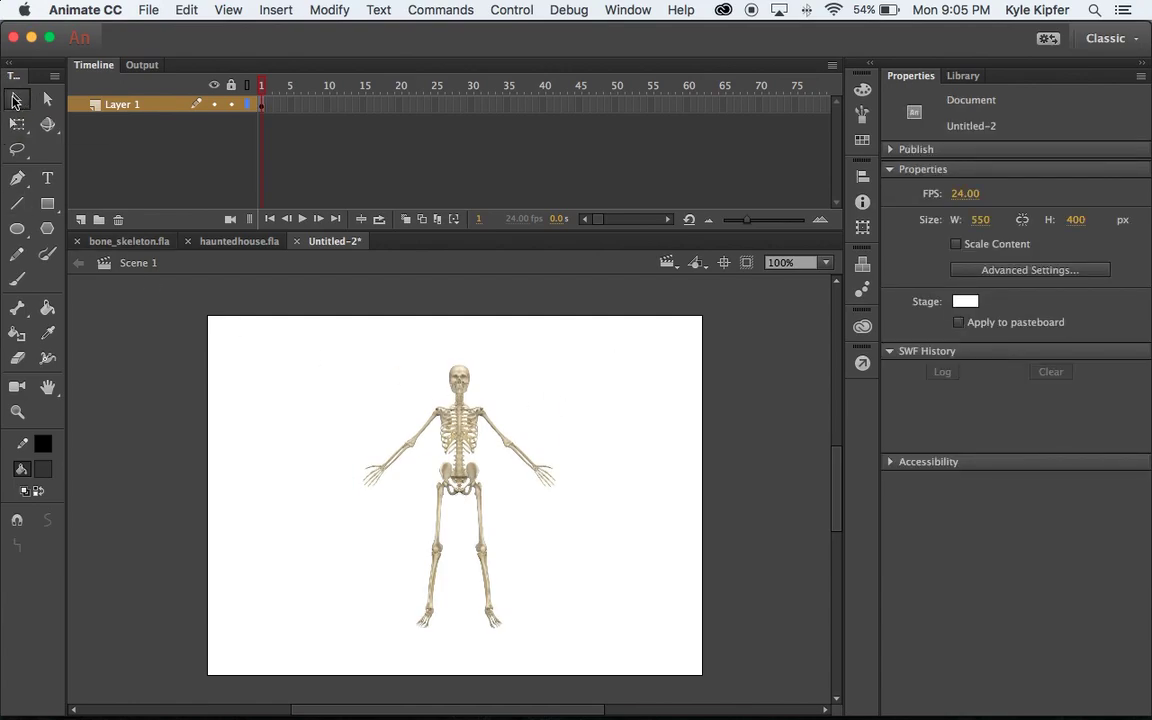
left_click(455, 415)
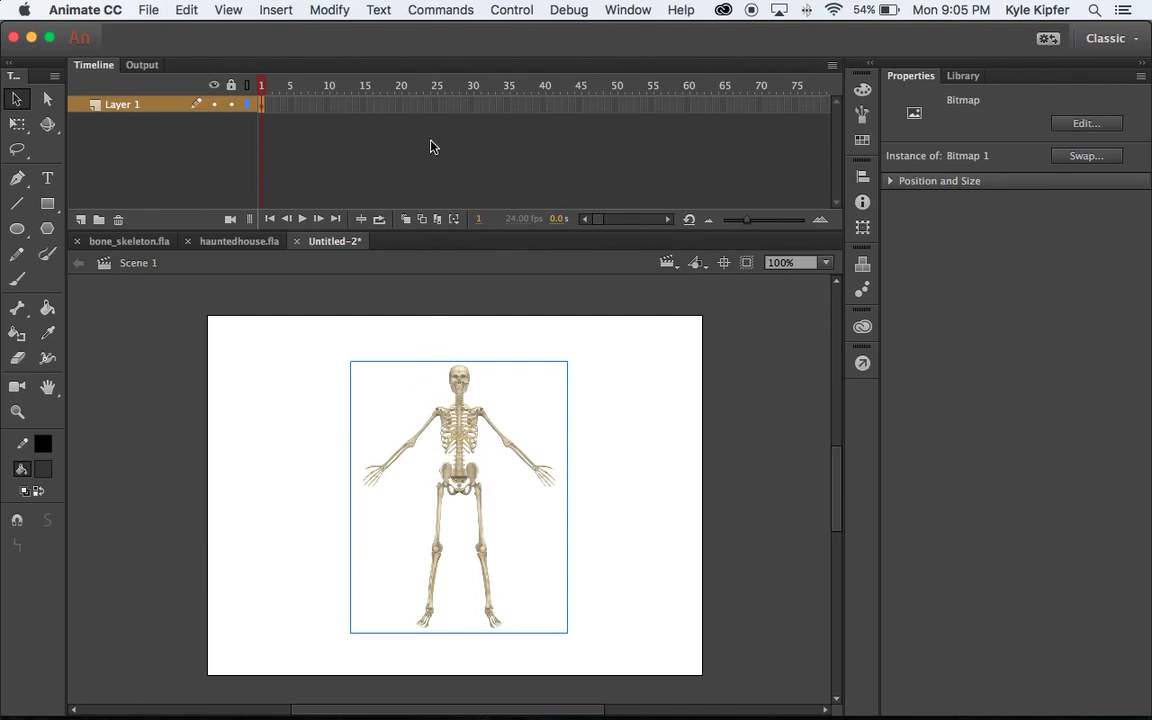
left_click(326, 9)
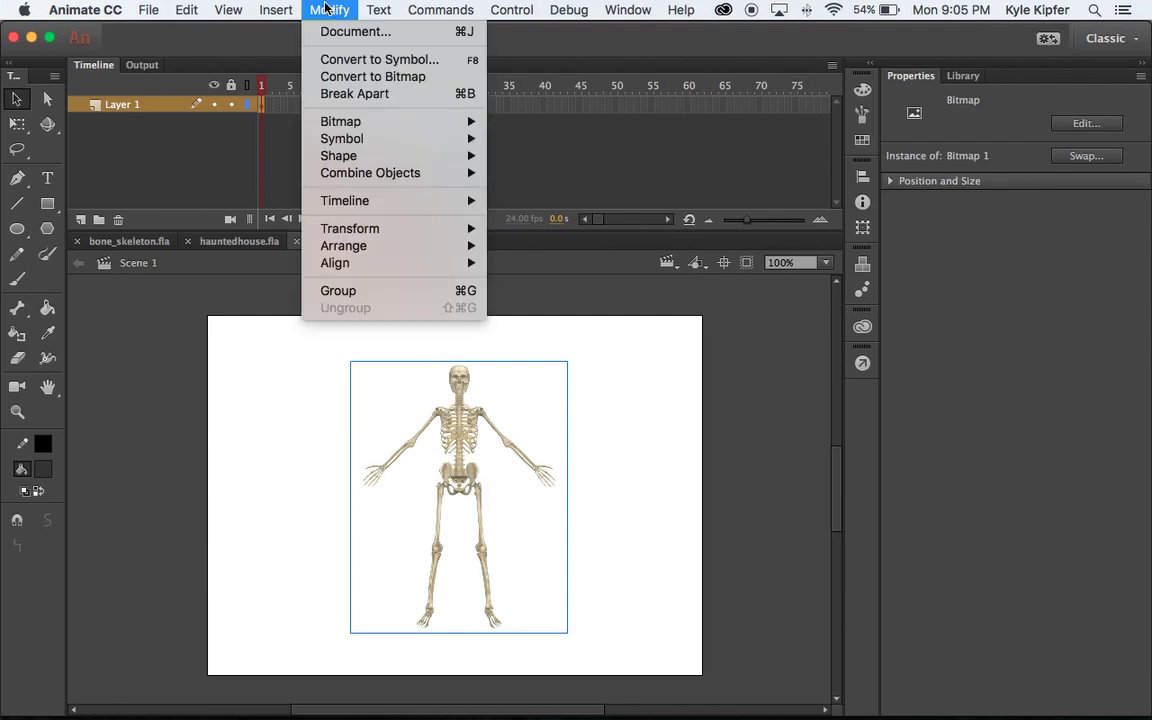
mouse_move(354, 125)
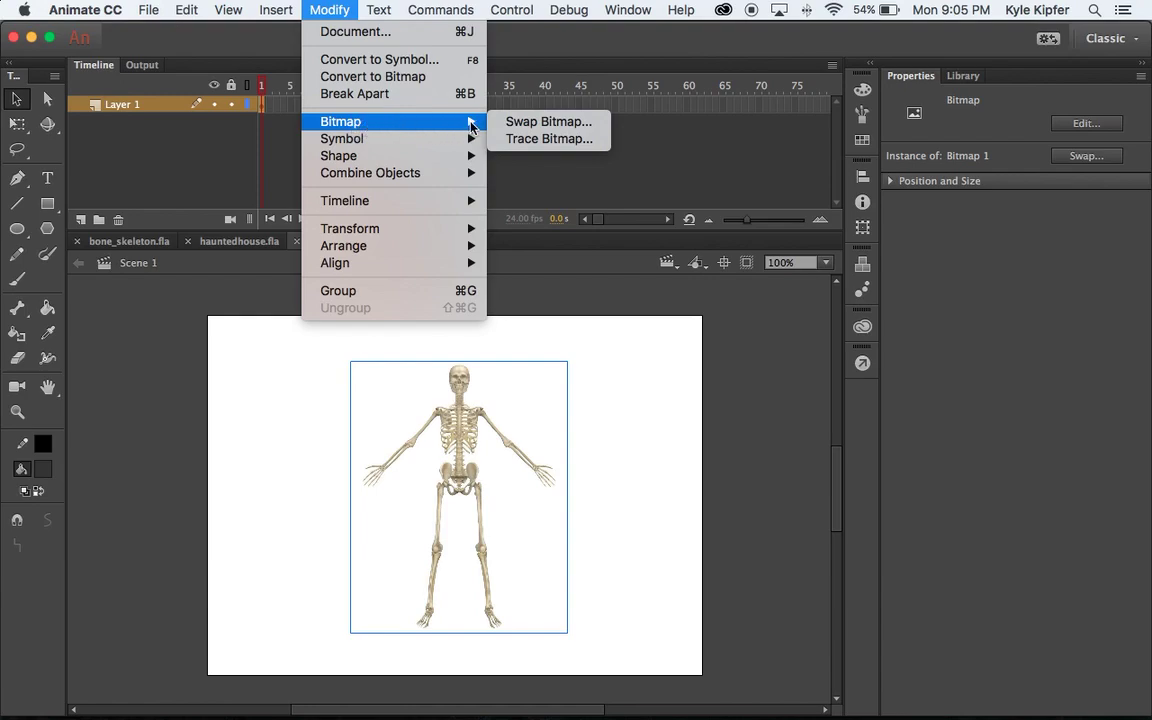
left_click(531, 141)
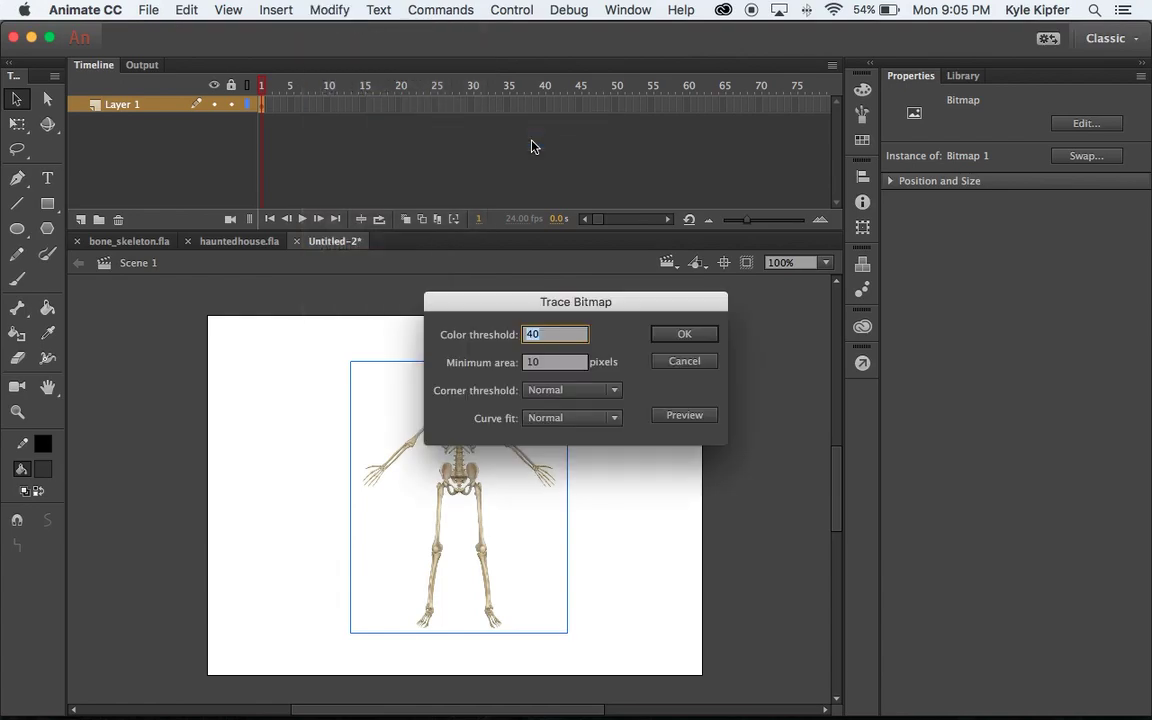
mouse_move(531, 305)
left_mouse_down()
mouse_move(689, 288)
mouse_move(667, 298)
left_mouse_up()
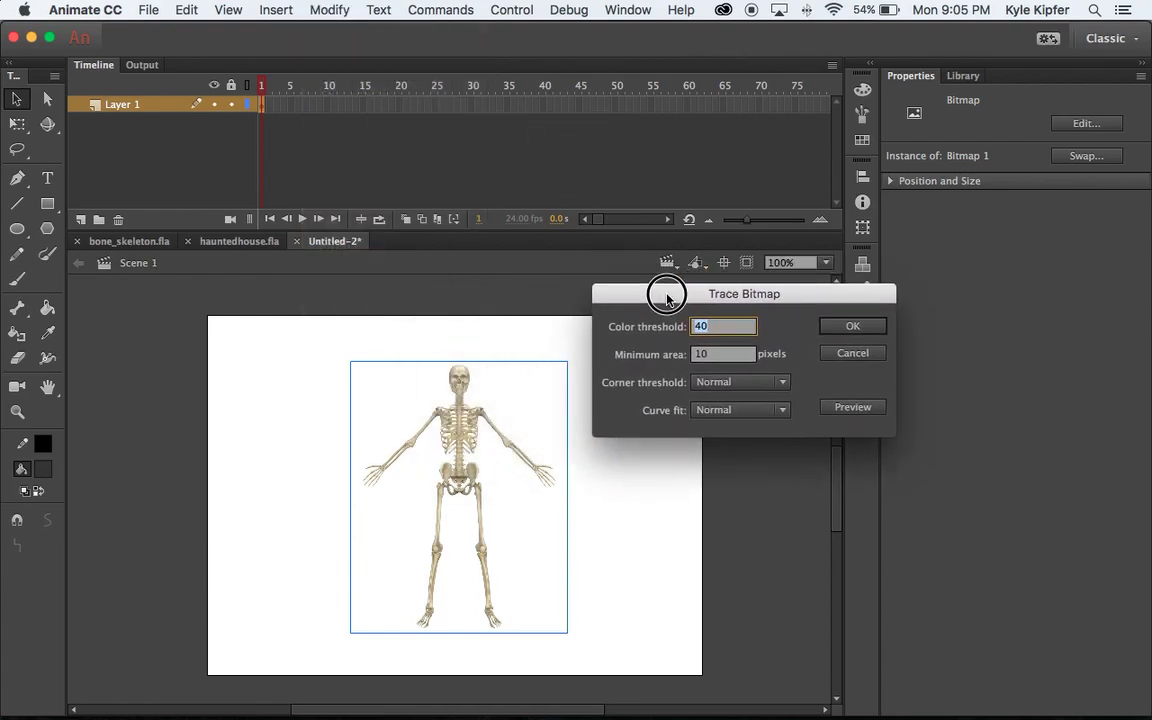
left_click(715, 357)
left_click(716, 337)
left_click(716, 357)
left_click(866, 330)
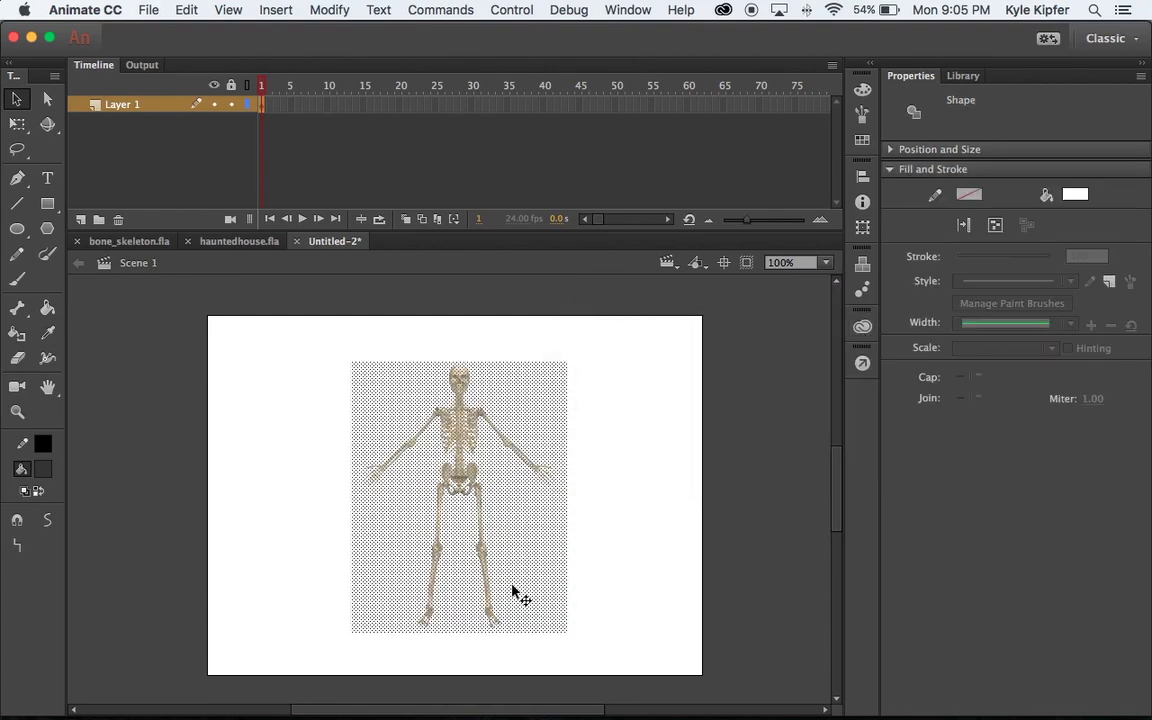
left_click(300, 375)
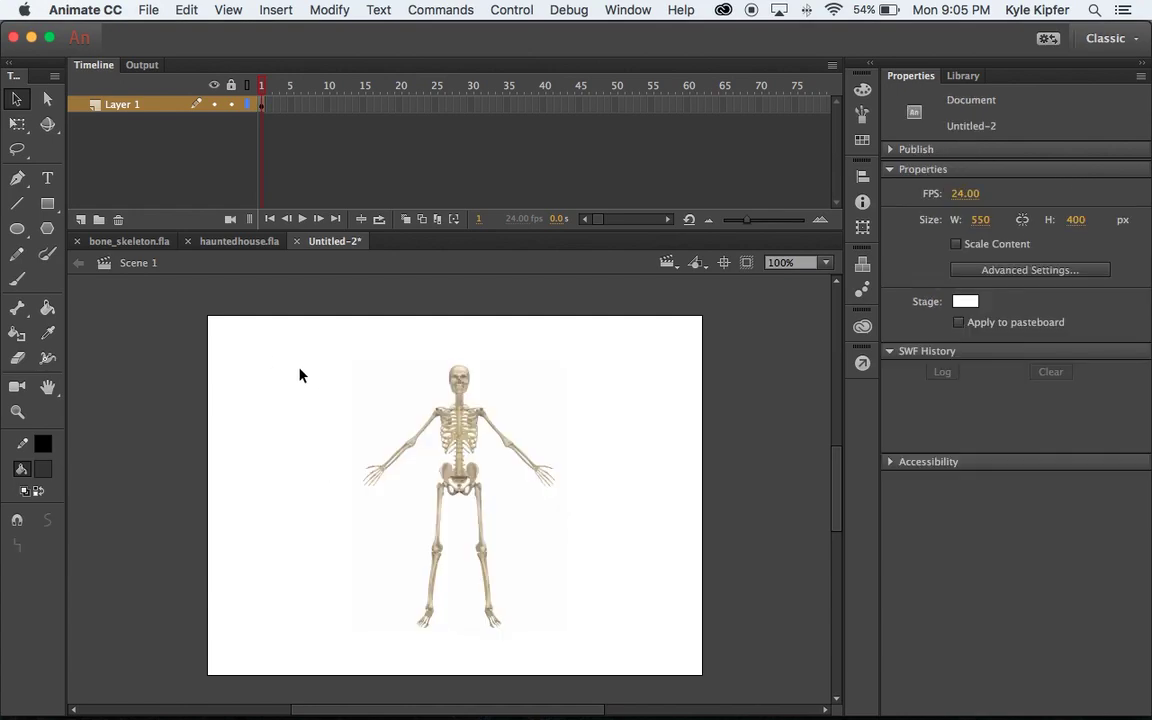
Select and deselect parts of the traced skeleton shape, including the head.
left_click(417, 403)
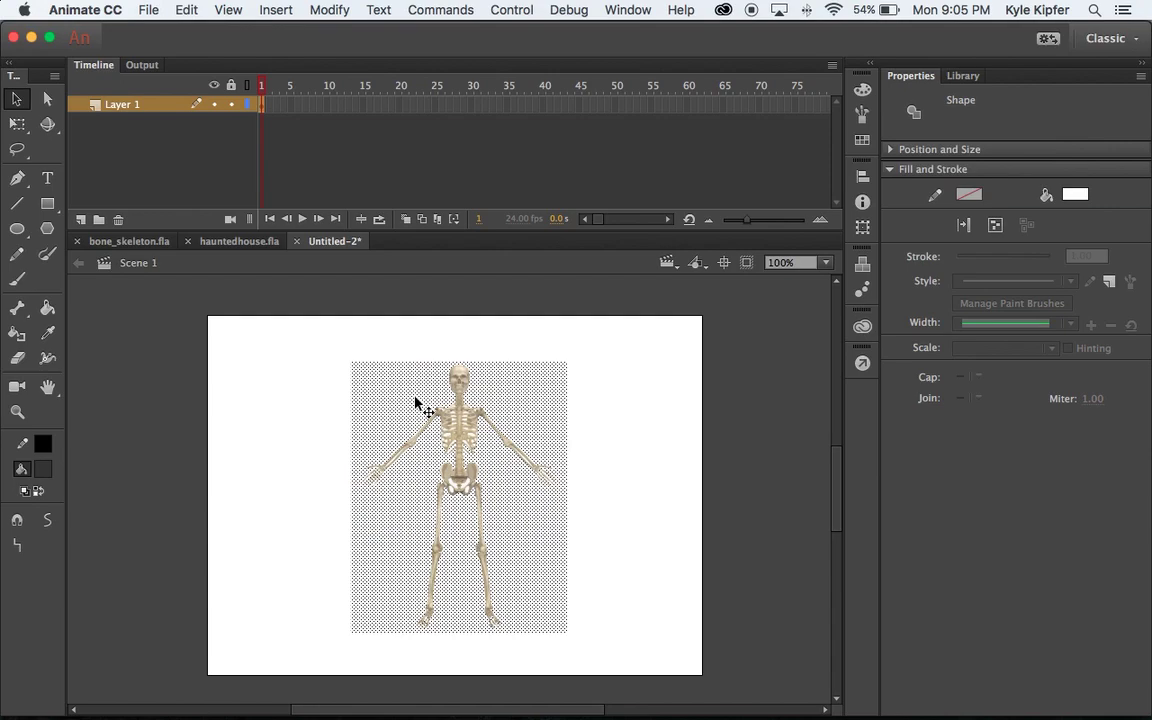
left_click(305, 399)
left_click(385, 388)
left_click(390, 395)
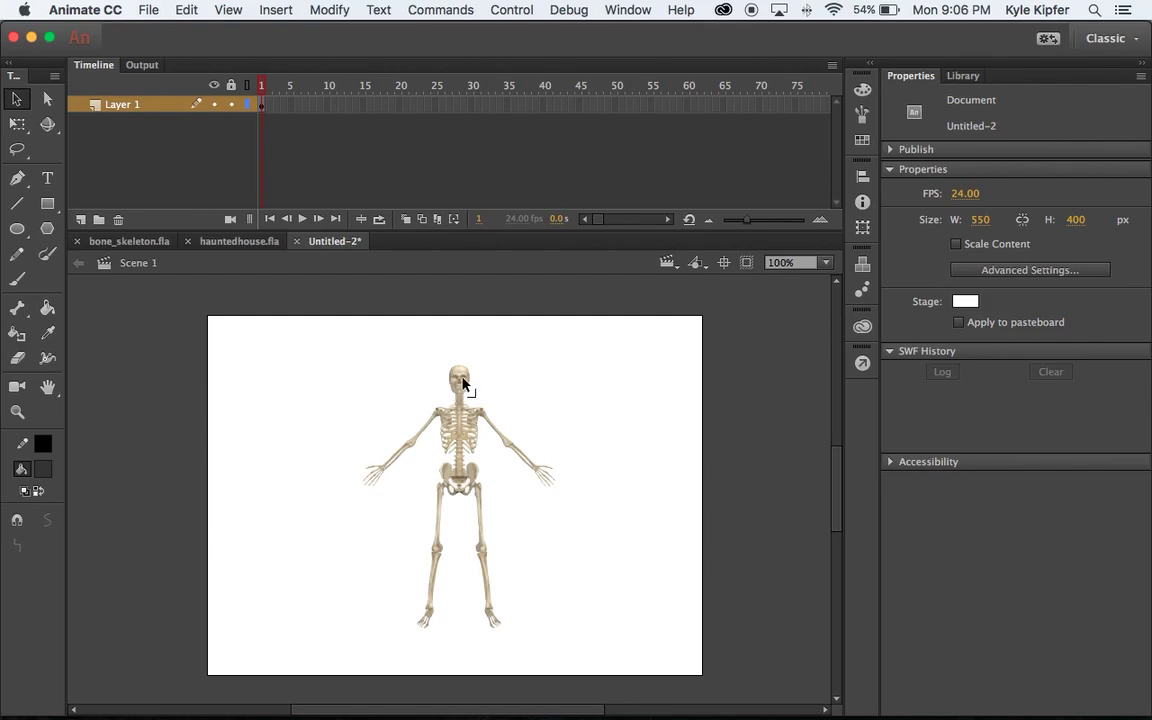
left_click(464, 383)
left_click(405, 387)
Zoom in on the skull and chin to 400% with the Zoom tool.
key("z")
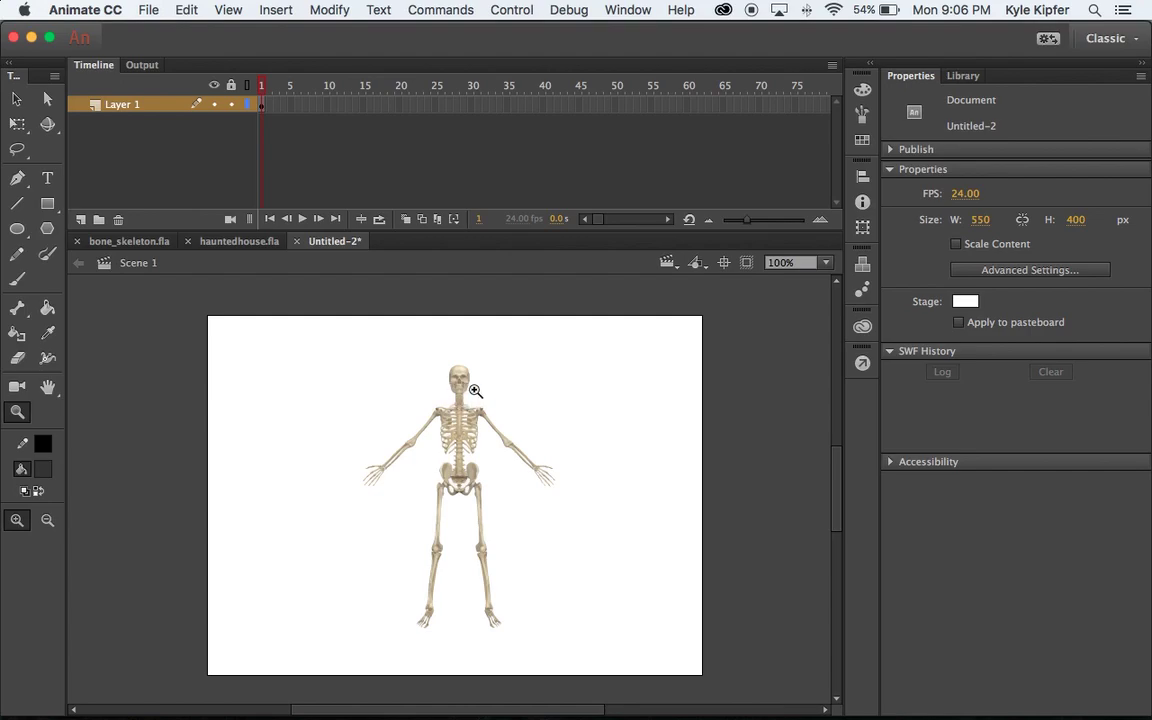
left_click(466, 392)
left_click(448, 498)
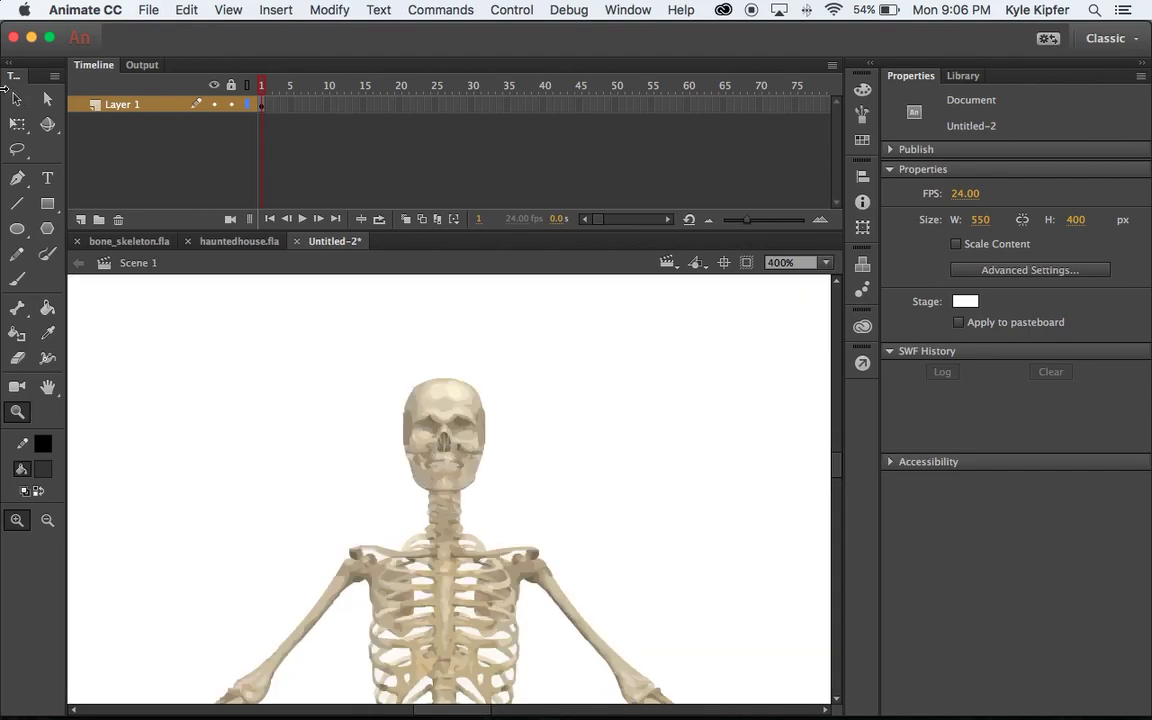
Lasso the skull and convert it to a Movie Clip symbol named 'head'.
left_click(20, 152)
scroll(472, 466, "down", 2)
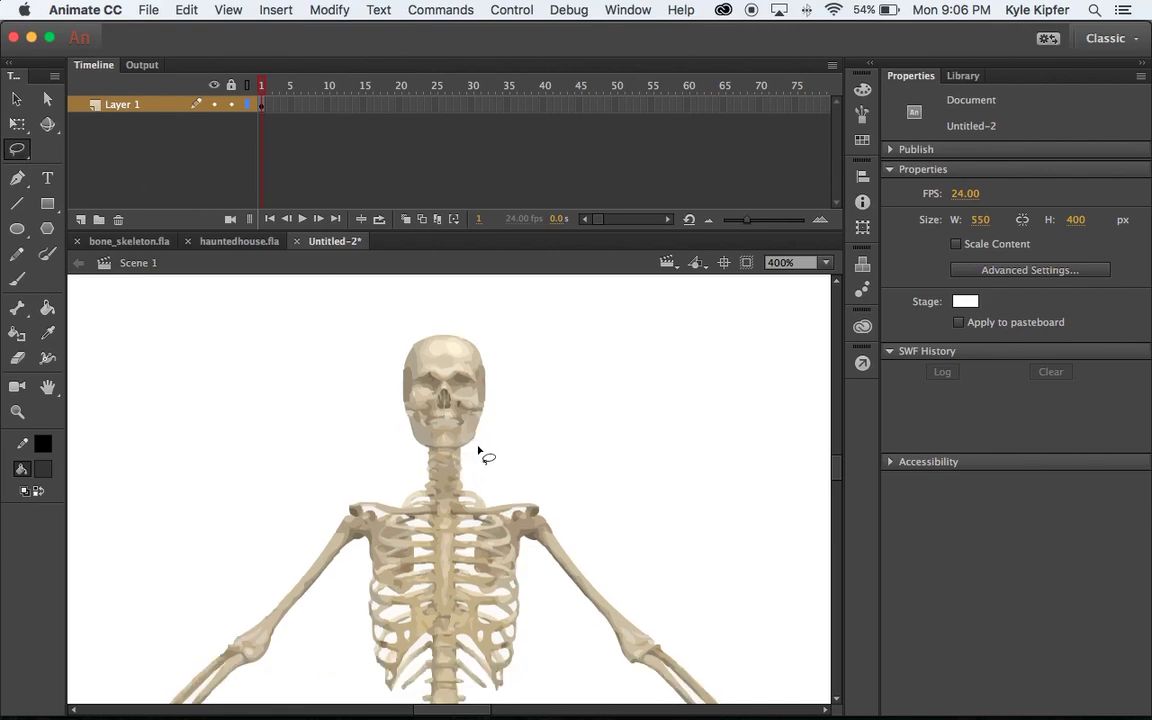
mouse_move(483, 447)
left_mouse_down()
mouse_move(413, 446)
mouse_move(396, 378)
mouse_move(404, 328)
mouse_move(452, 311)
mouse_move(515, 327)
mouse_move(524, 389)
mouse_move(480, 445)
left_mouse_up()
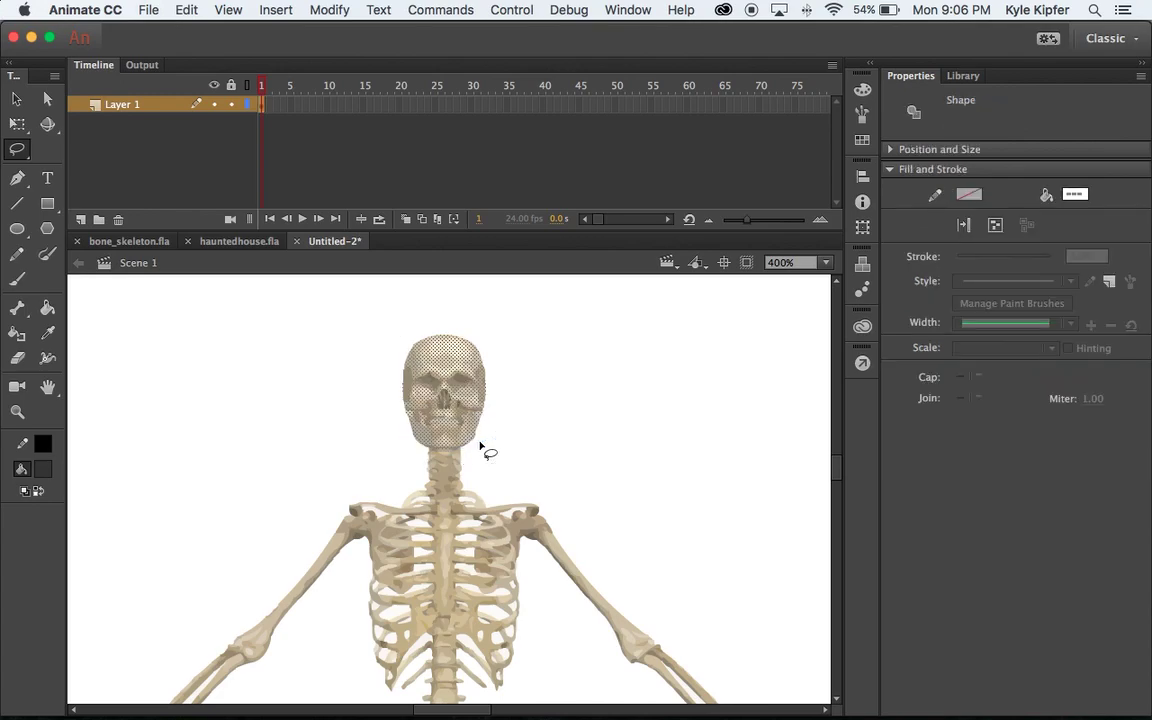
key("F8")
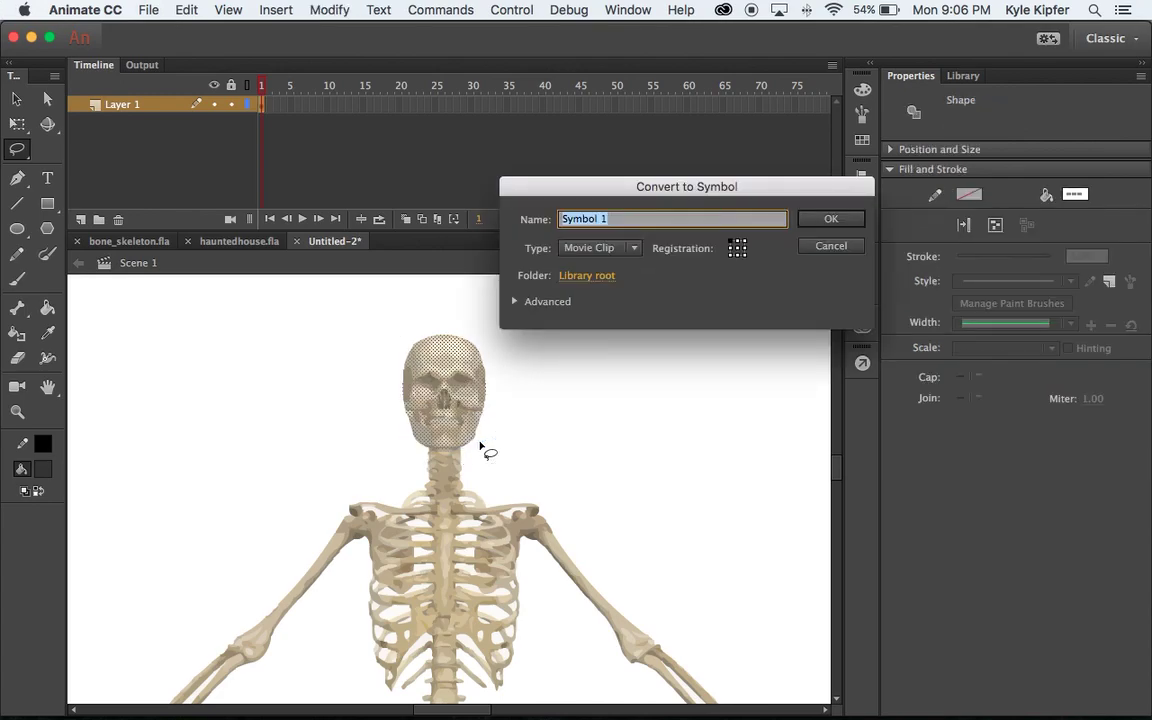
type("head")
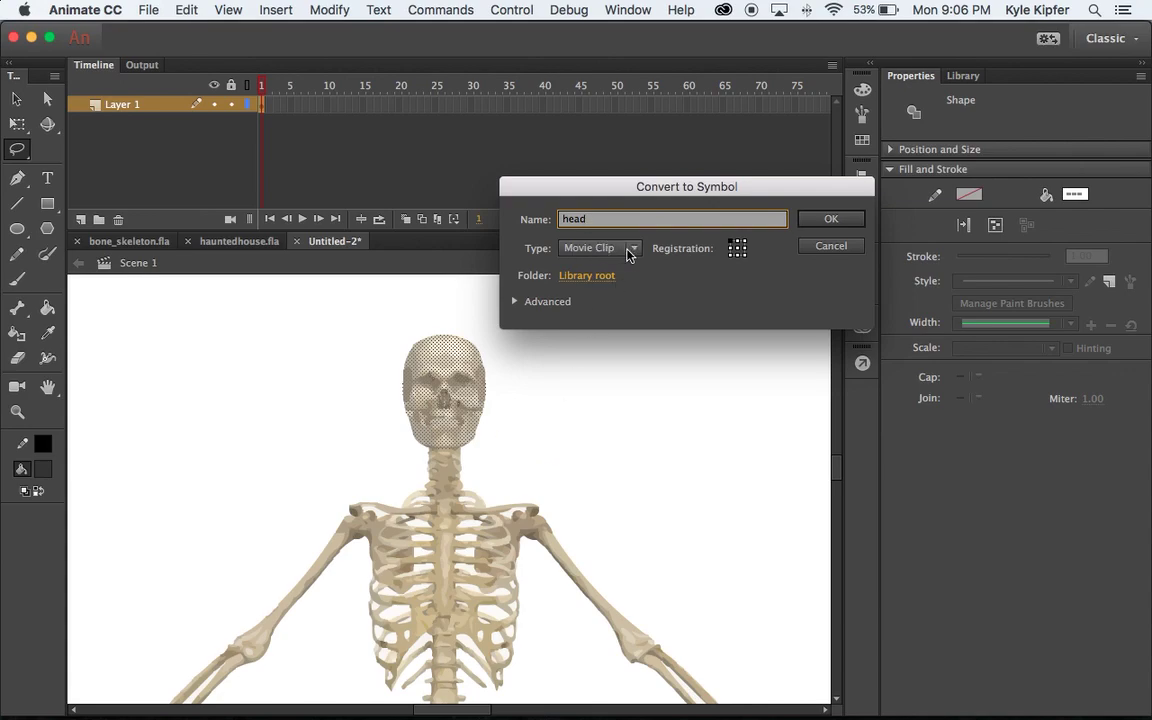
left_click(823, 224)
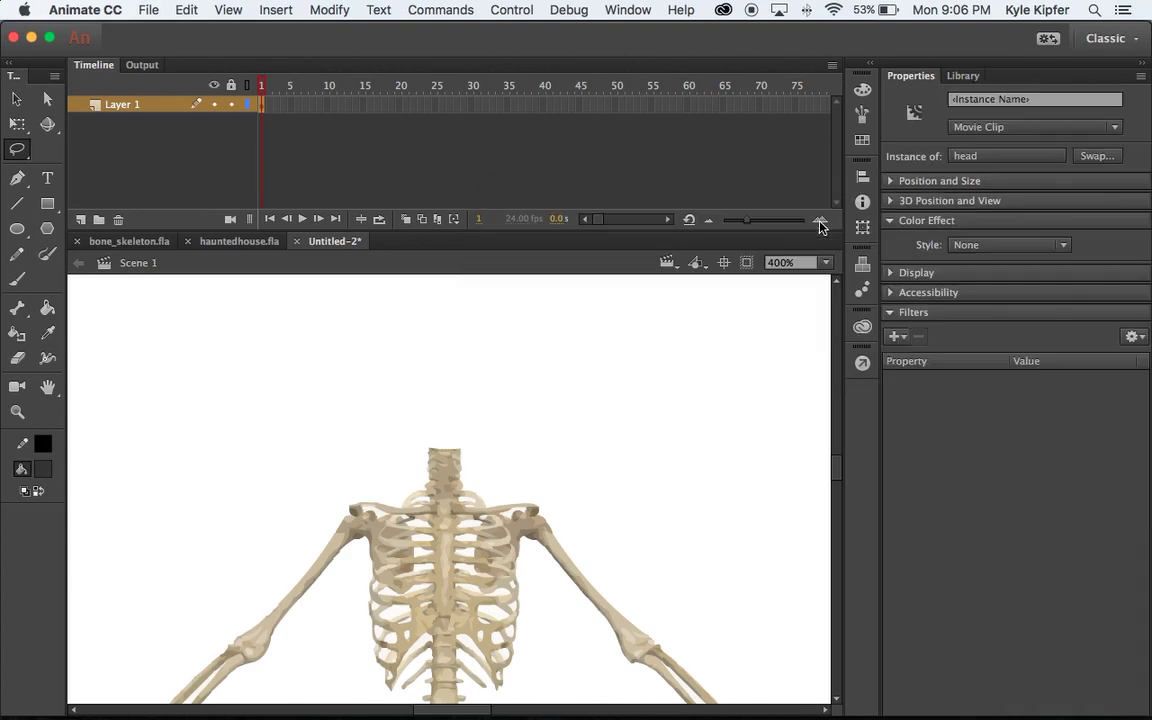
Lasso the neck vertebrae, exclude the head, and convert them to Movie Clip 'neck'.
scroll(578, 375, "down", 1)
scroll(570, 381, "down", 2)
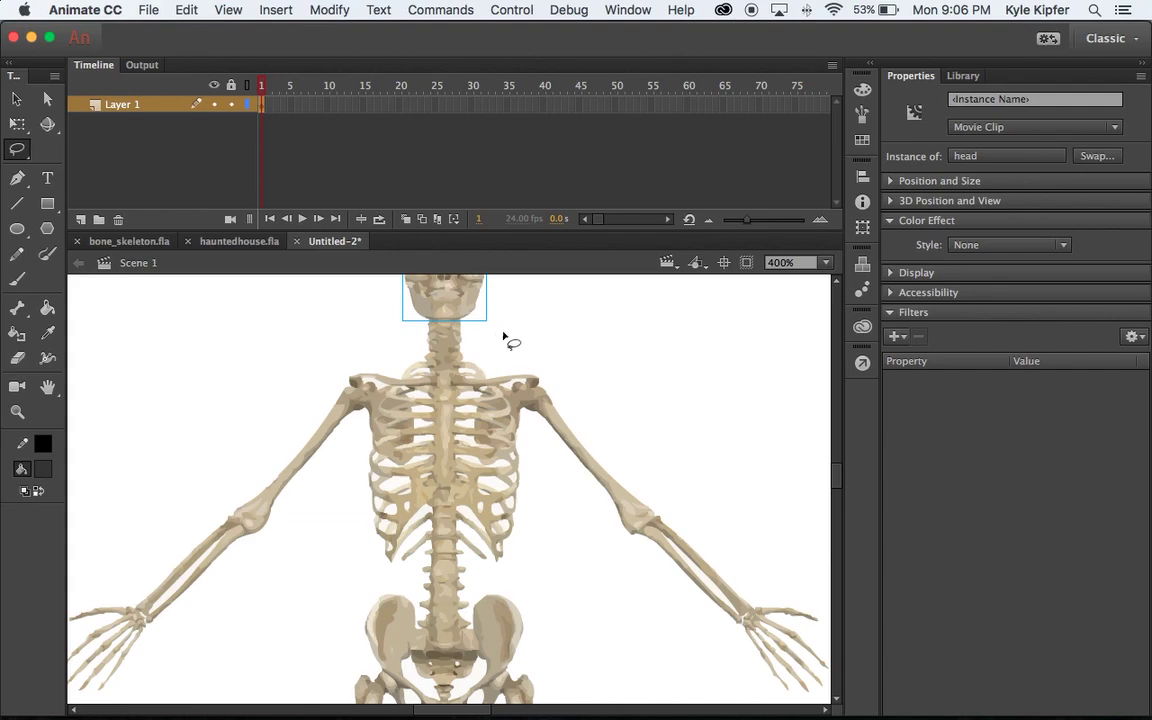
mouse_move(488, 355)
left_mouse_down()
mouse_move(438, 378)
mouse_move(423, 326)
mouse_move(430, 316)
mouse_move(468, 329)
mouse_move(489, 360)
left_mouse_up()
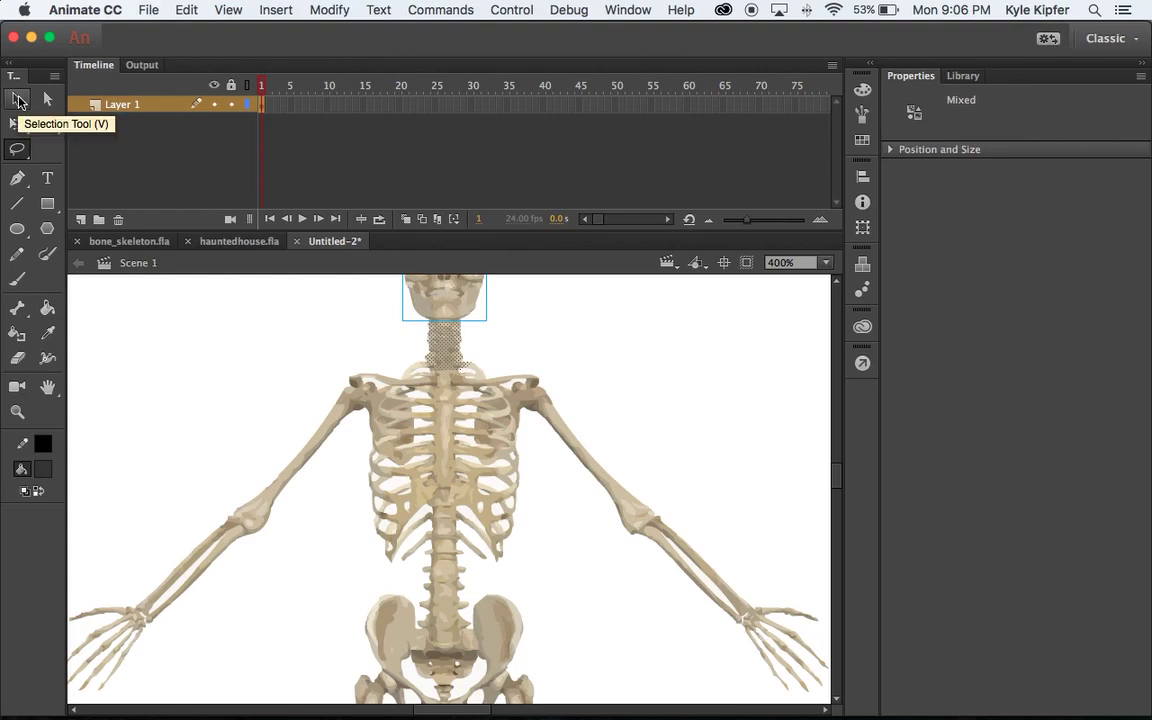
left_click(18, 101)
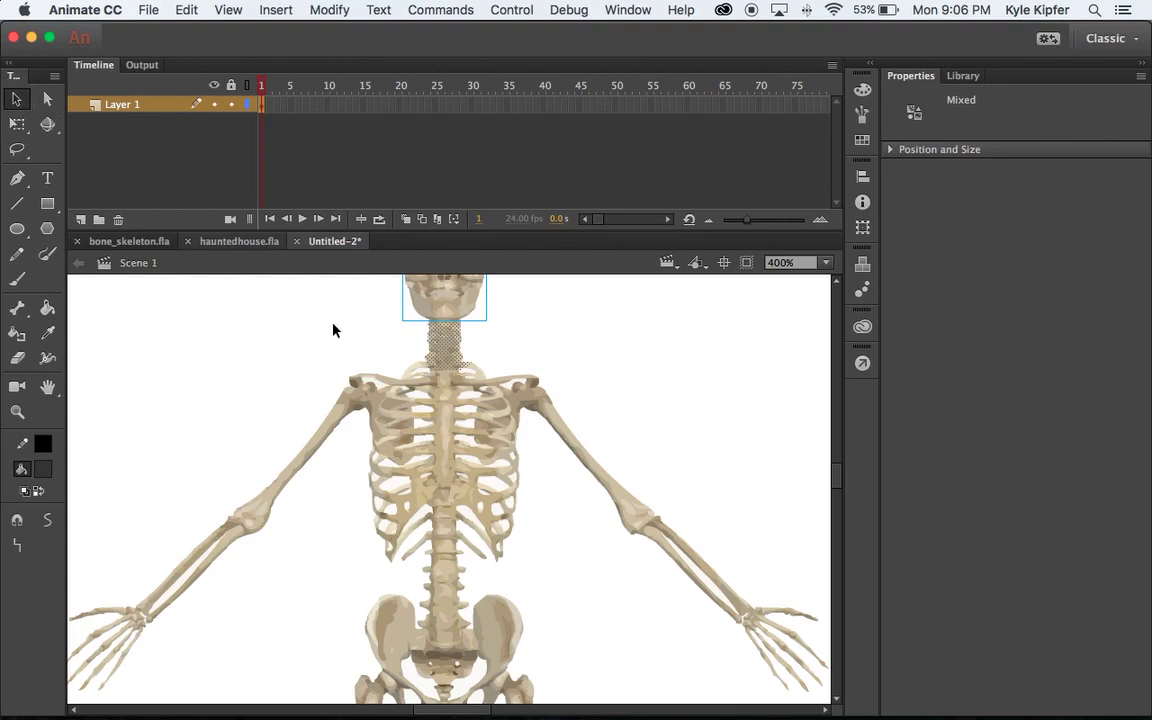
left_click(465, 298, "shift")
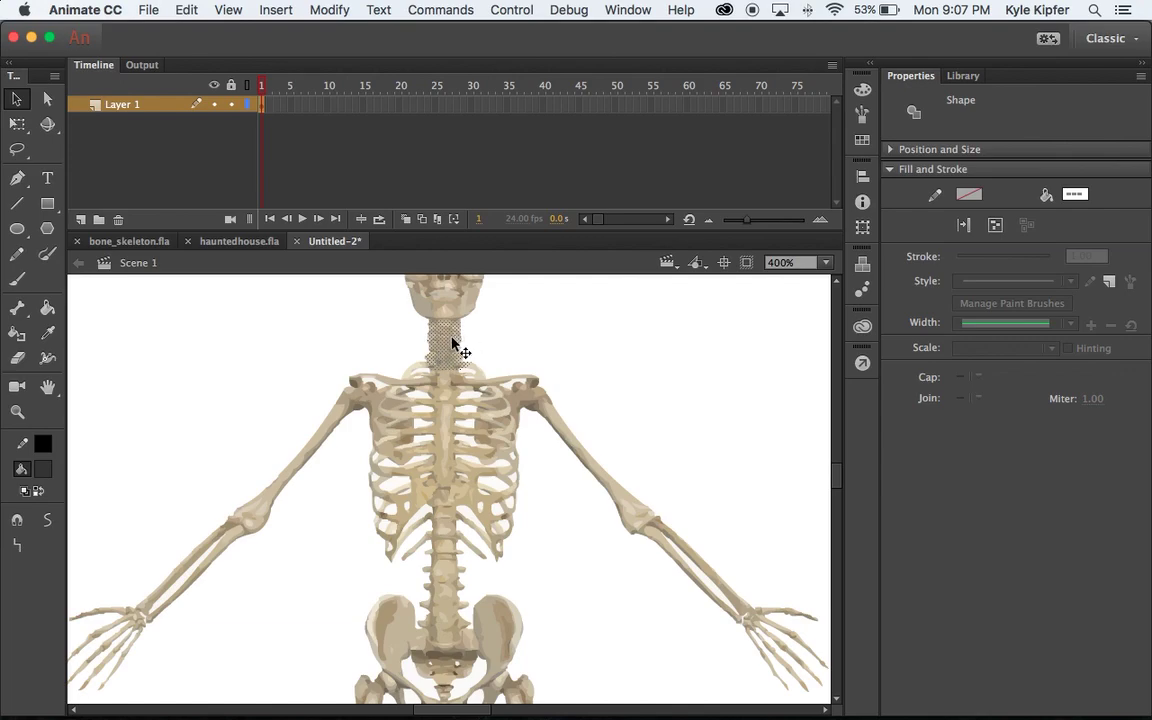
key("F8")
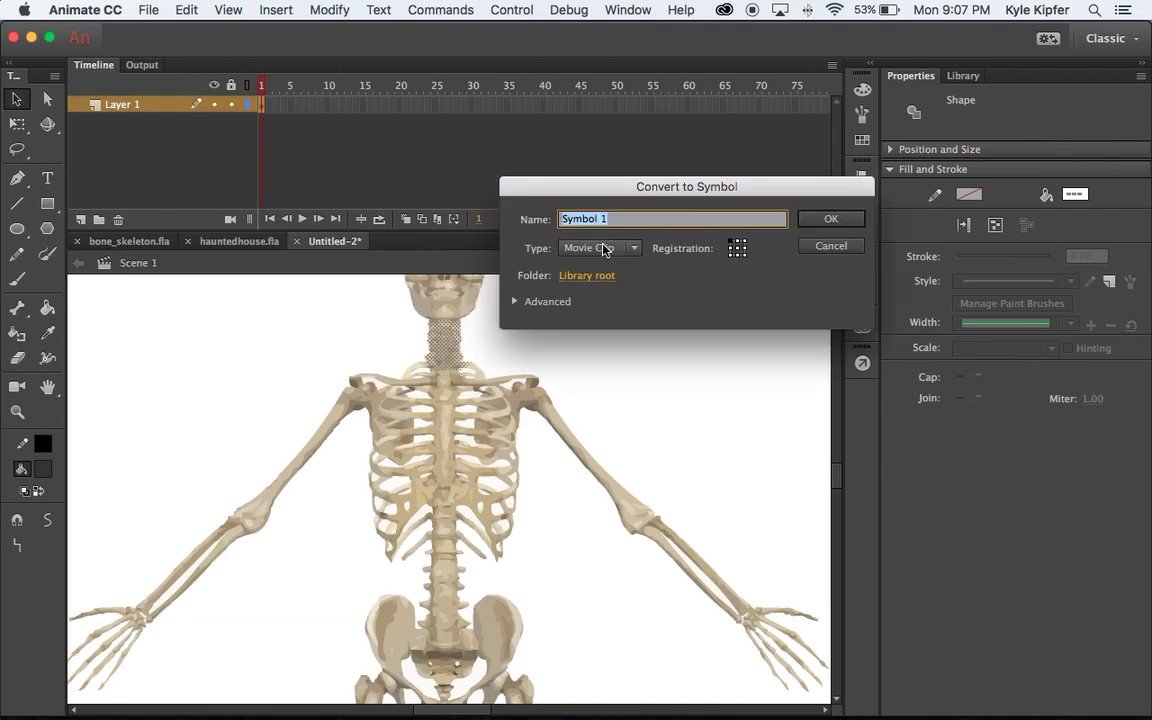
type("neck")
key("Return")
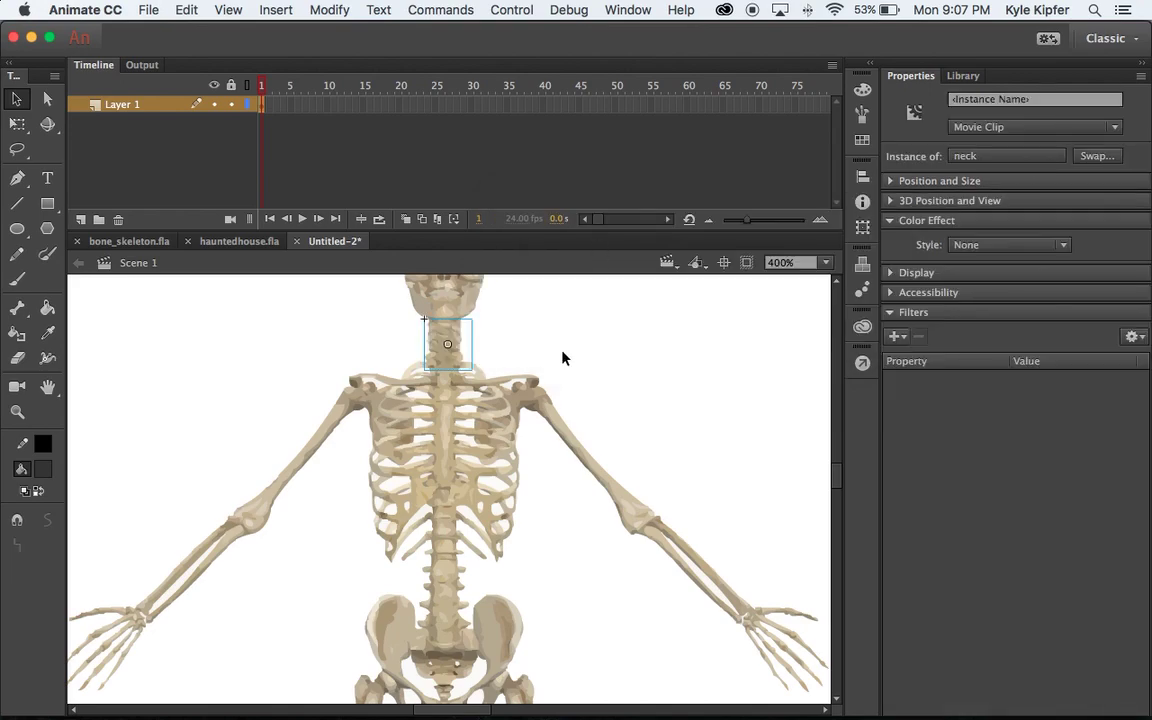
scroll(562, 358, "down", 2)
Lasso ribcage, spine and pelvis, exclude the neck, and convert them to Movie Clip 'torso'.
left_click(17, 149)
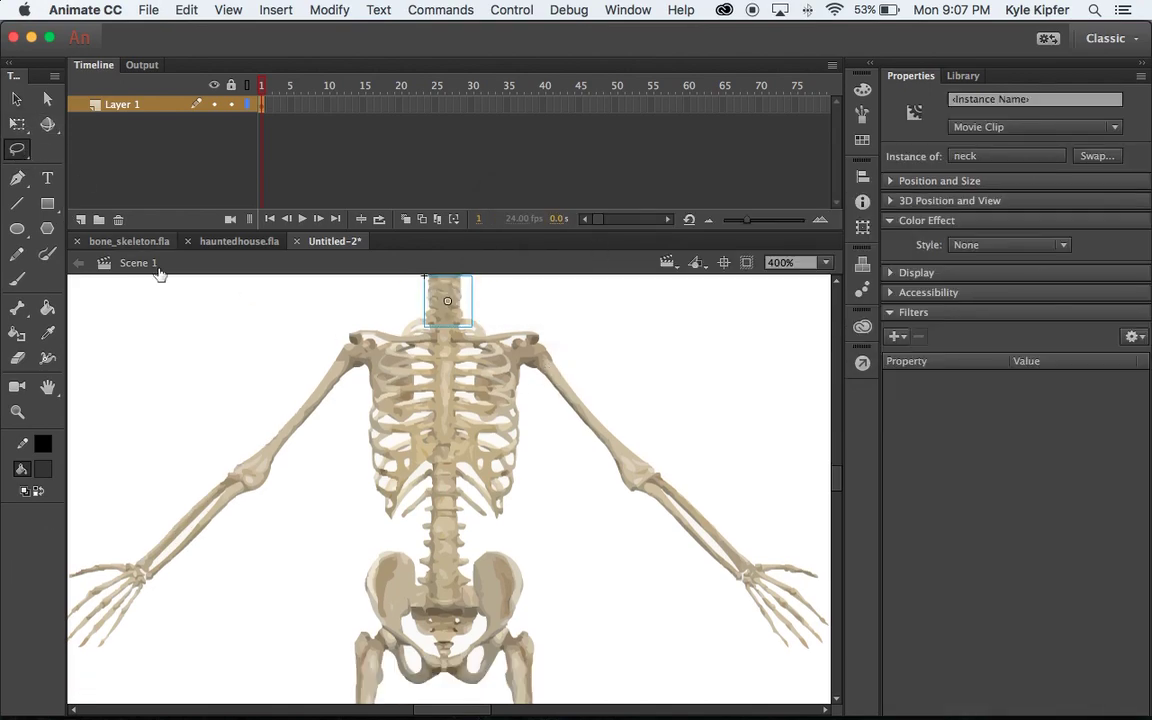
mouse_move(530, 320)
left_mouse_down()
mouse_move(404, 314)
mouse_move(340, 335)
mouse_move(381, 349)
mouse_move(356, 468)
mouse_move(364, 510)
mouse_move(407, 535)
mouse_move(421, 561)
mouse_move(414, 586)
mouse_move(432, 622)
mouse_move(452, 618)
mouse_move(484, 550)
mouse_move(521, 543)
mouse_move(548, 483)
mouse_move(533, 362)
mouse_move(517, 342)
mouse_move(529, 345)
mouse_move(540, 319)
mouse_move(521, 319)
left_mouse_up()
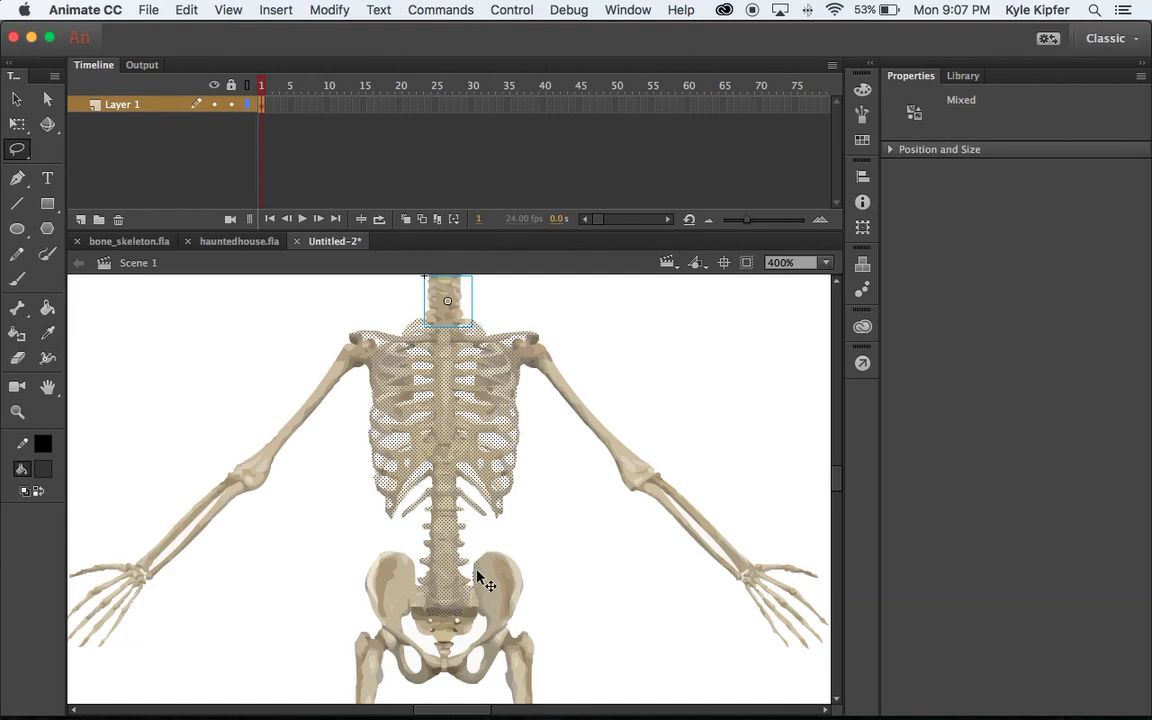
mouse_move(483, 550)
left_mouse_down()
mouse_move(471, 576)
mouse_move(485, 580)
mouse_move(490, 548)
left_mouse_up()
key("v")
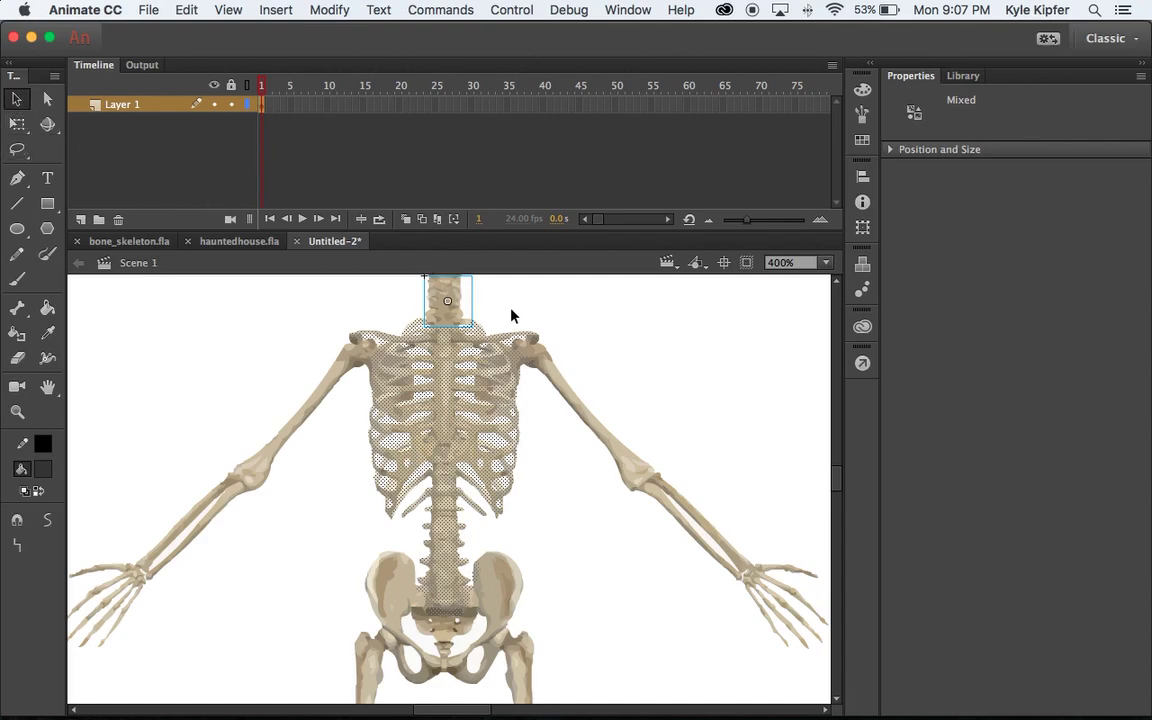
left_click(448, 318, "shift")
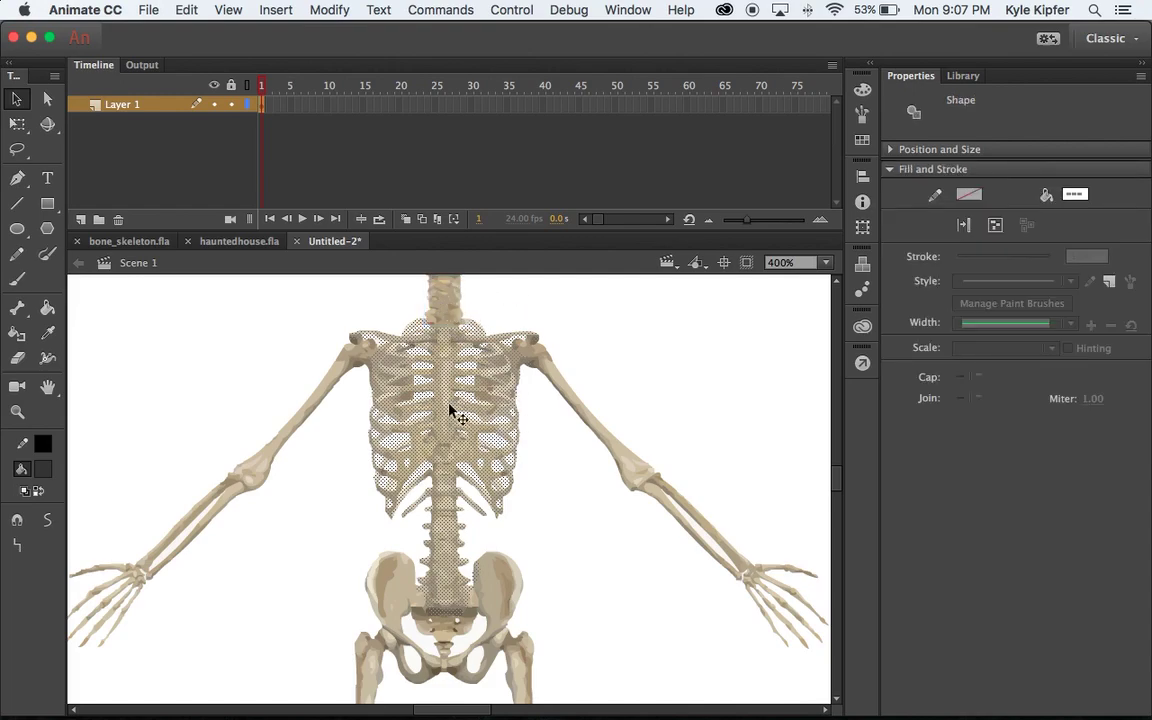
key("F8")
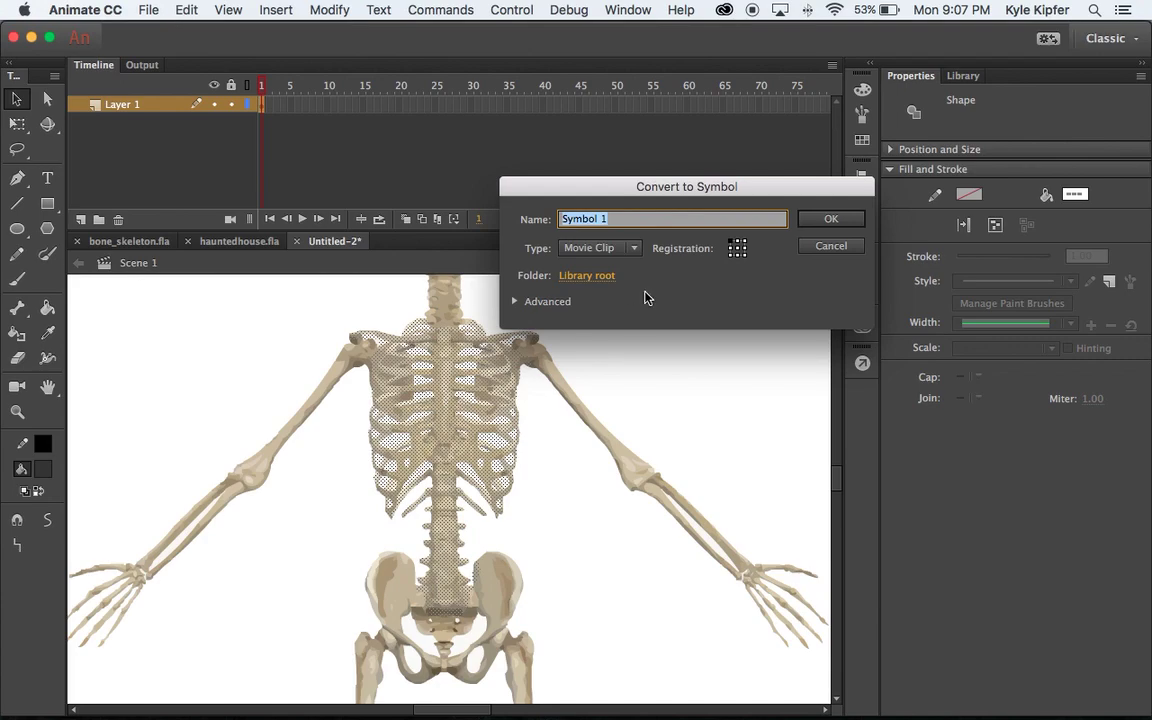
type("torso")
key("Return")
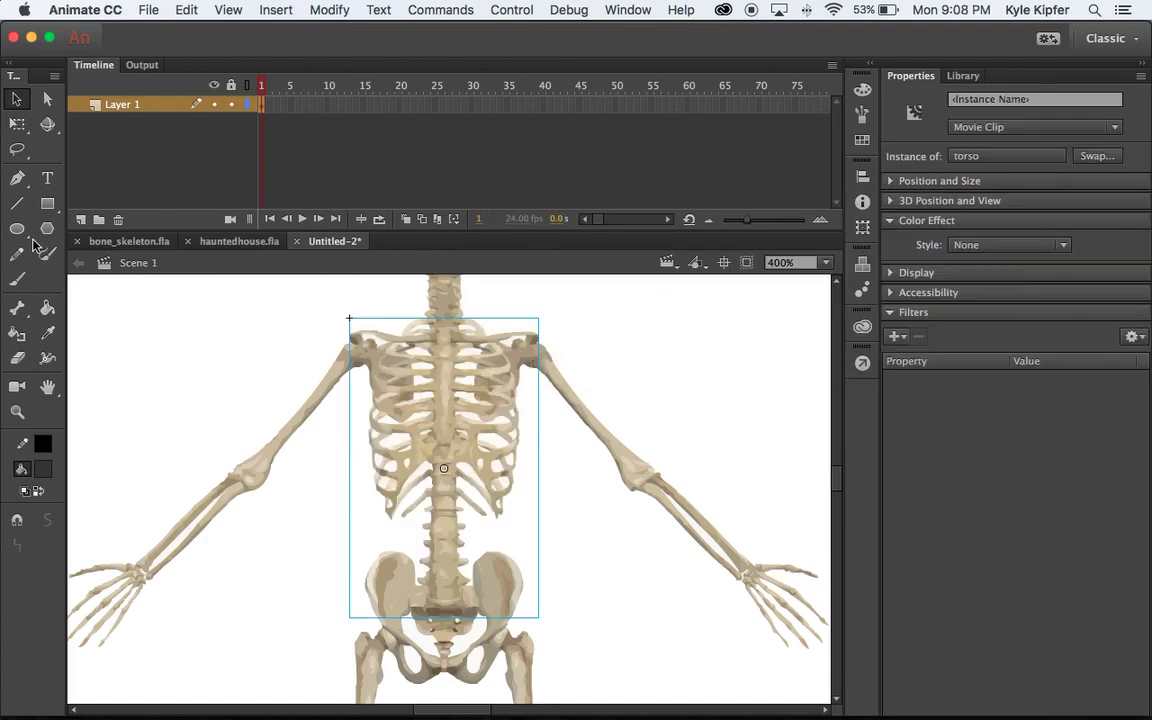
Lasso the left upper arm, exclude the torso, and convert it to Movie Clip 'leftuparm'.
left_click(16, 148)
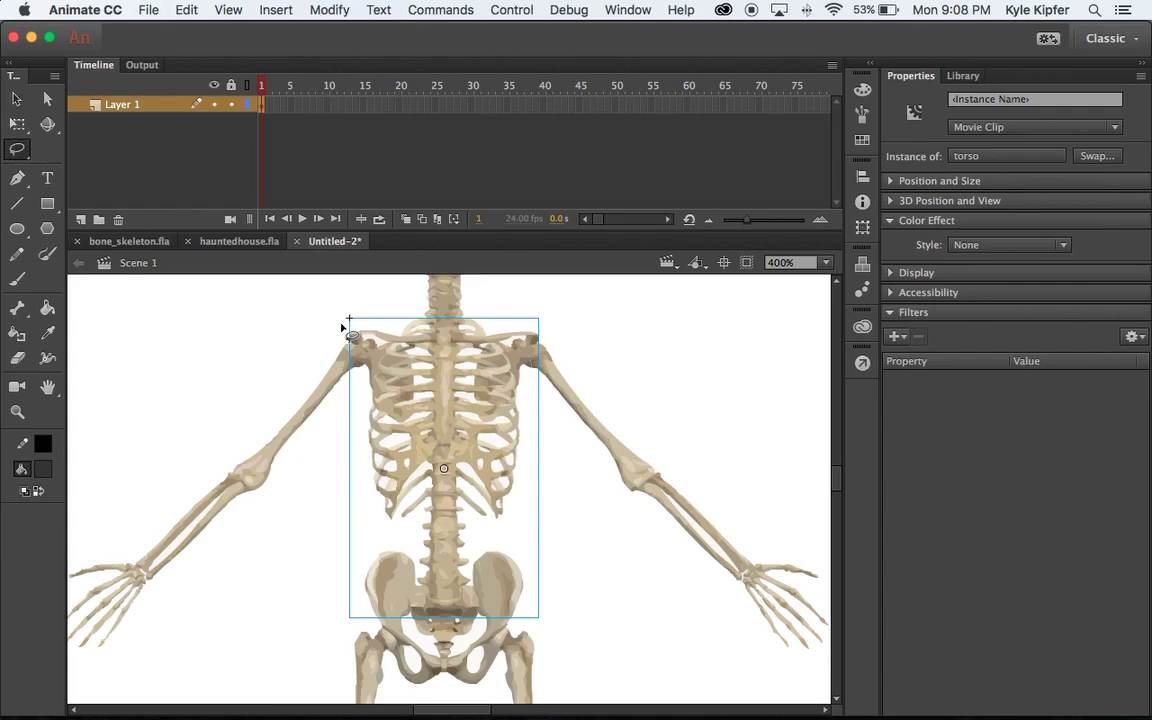
mouse_move(345, 320)
left_mouse_down()
mouse_move(377, 357)
mouse_move(340, 395)
mouse_move(300, 473)
mouse_move(254, 497)
mouse_move(229, 463)
mouse_move(286, 411)
mouse_move(347, 324)
left_mouse_up()
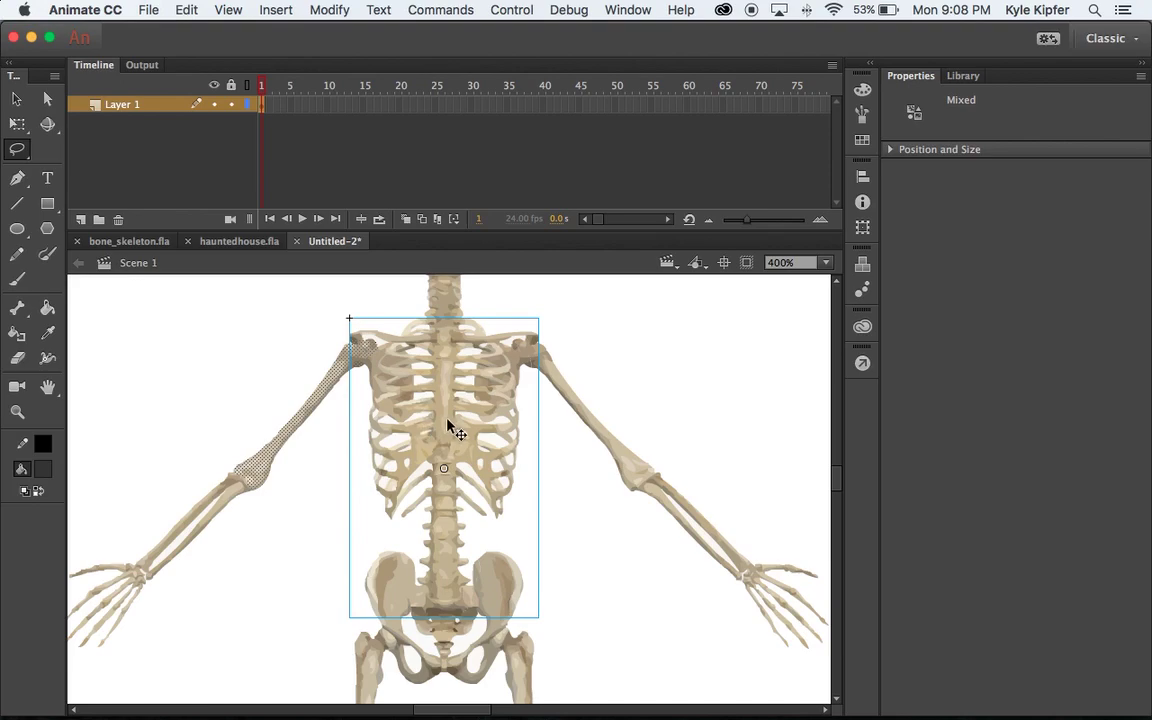
left_click(447, 425)
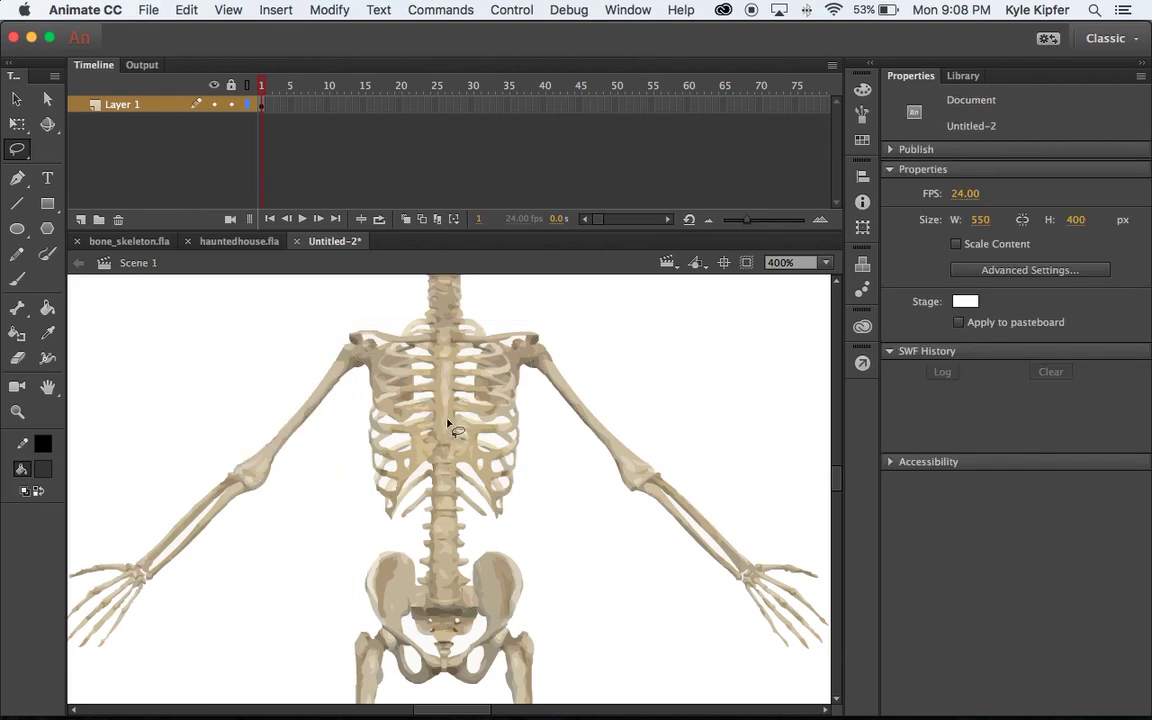
left_click(447, 425)
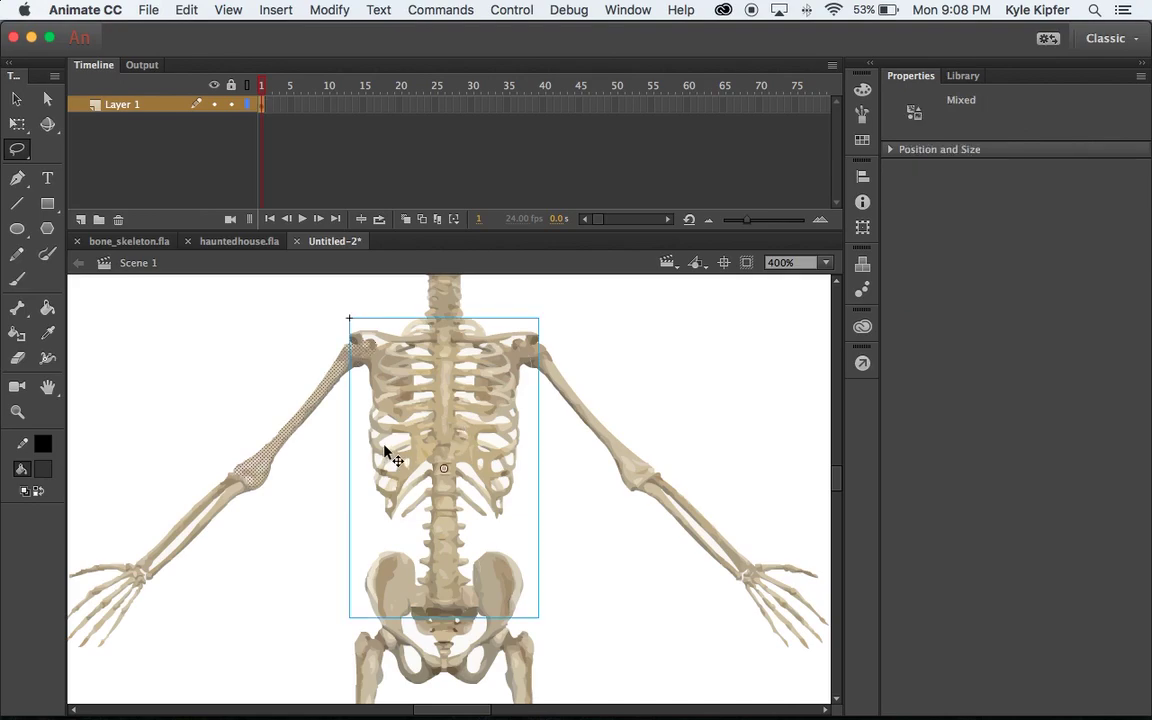
left_click_drag(386, 450, 357, 445)
key("v")
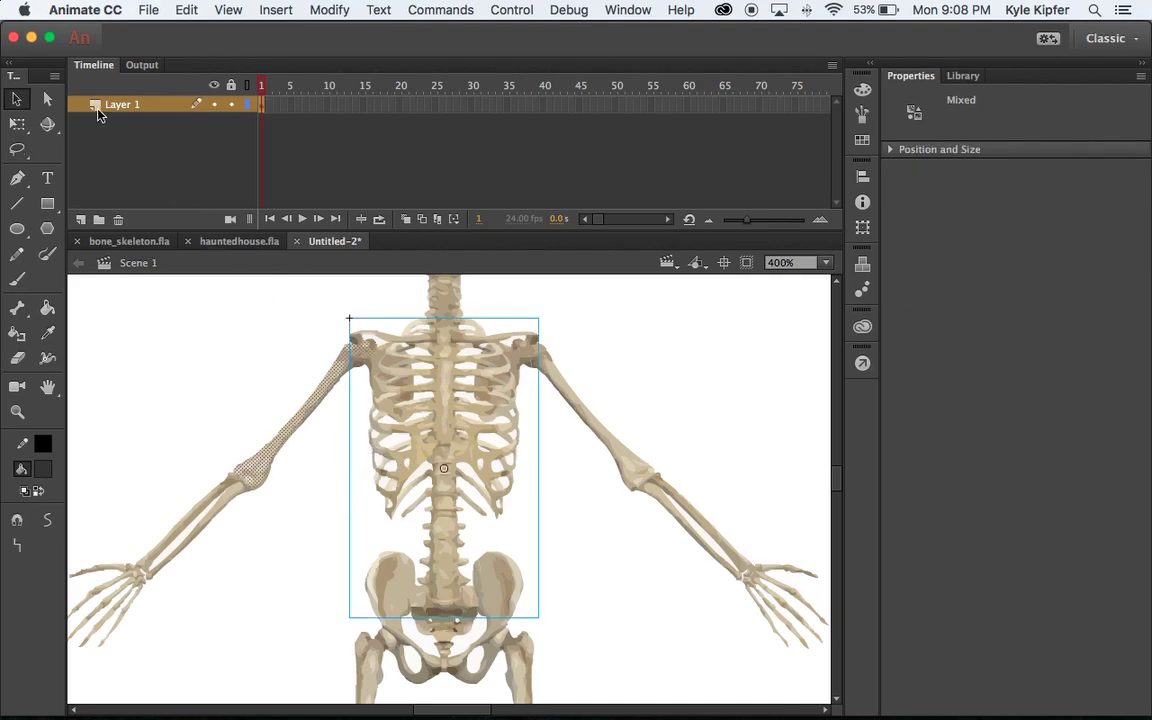
left_click(467, 438, "shift")
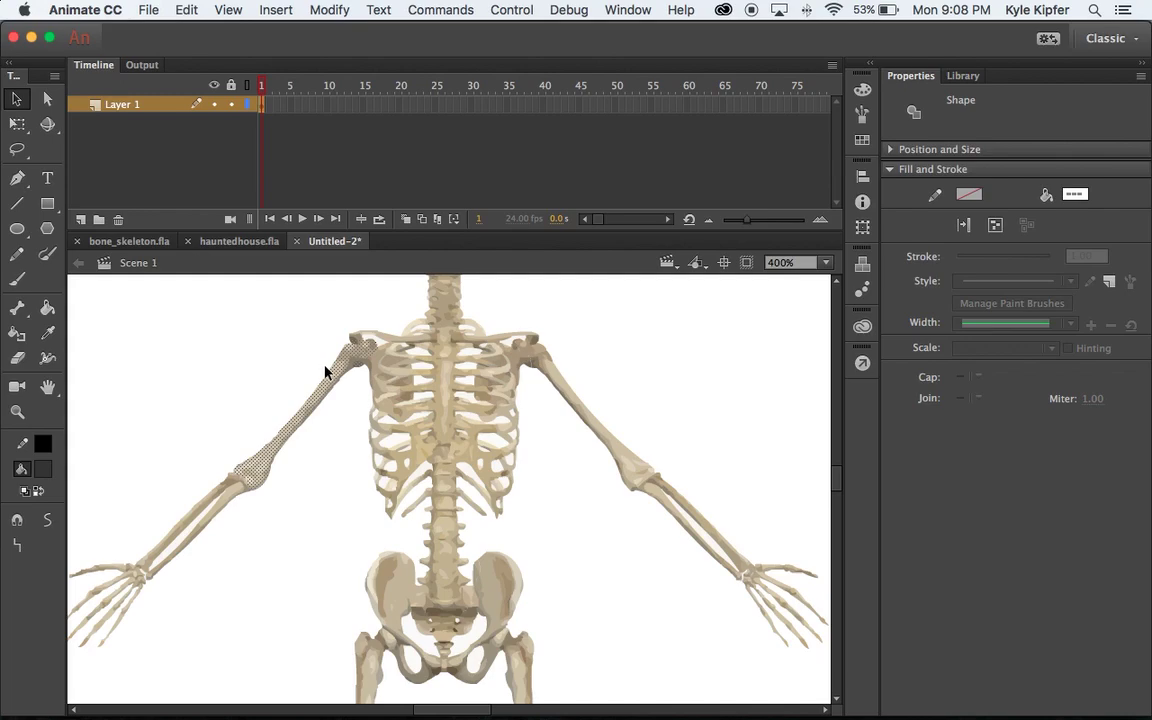
key("F8")
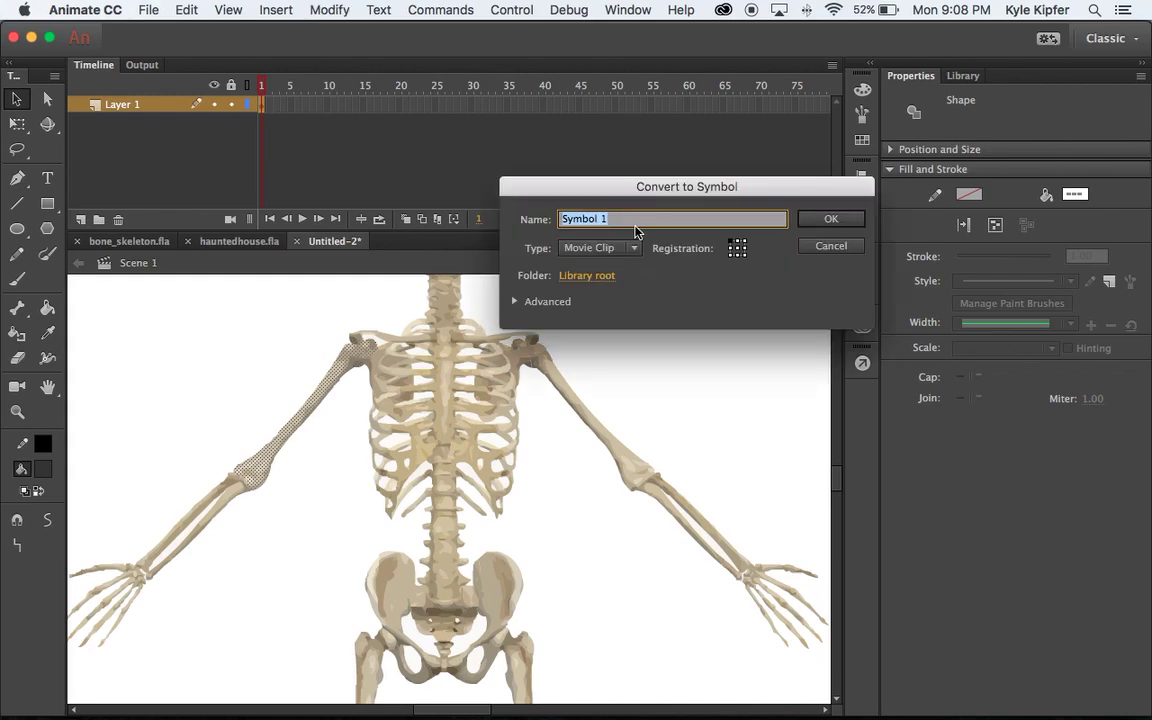
type("leftuparm")
key("Return")
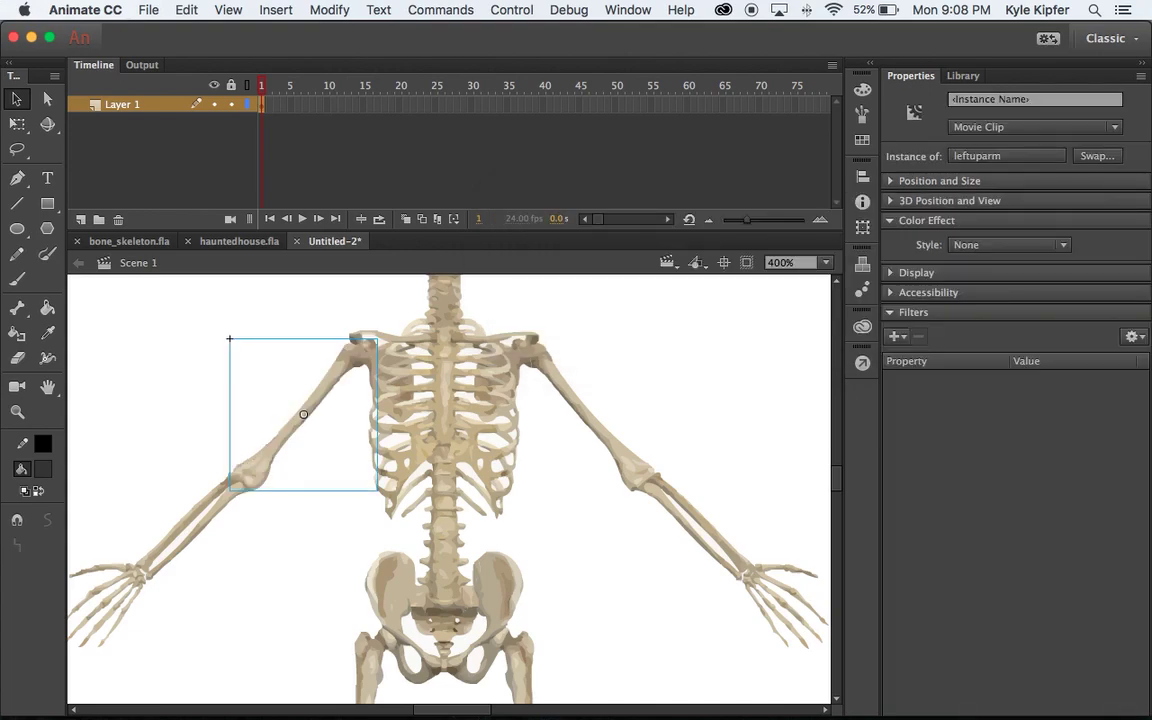
Lasso the left forearm, exclude the upper arm, and convert it to Movie Clip 'leftlowarm'.
left_click(184, 416)
left_click(17, 149)
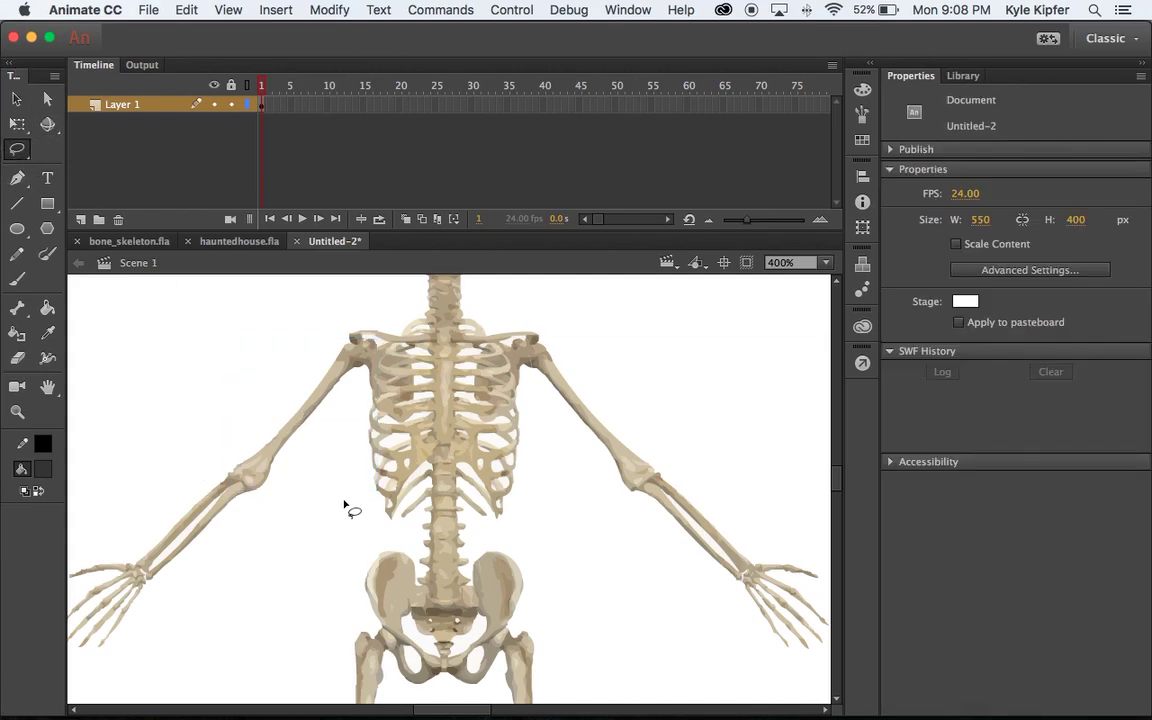
mouse_move(262, 497)
left_mouse_down()
mouse_move(233, 470)
mouse_move(211, 474)
mouse_move(150, 533)
mouse_move(135, 567)
mouse_move(151, 587)
mouse_move(262, 490)
left_mouse_up()
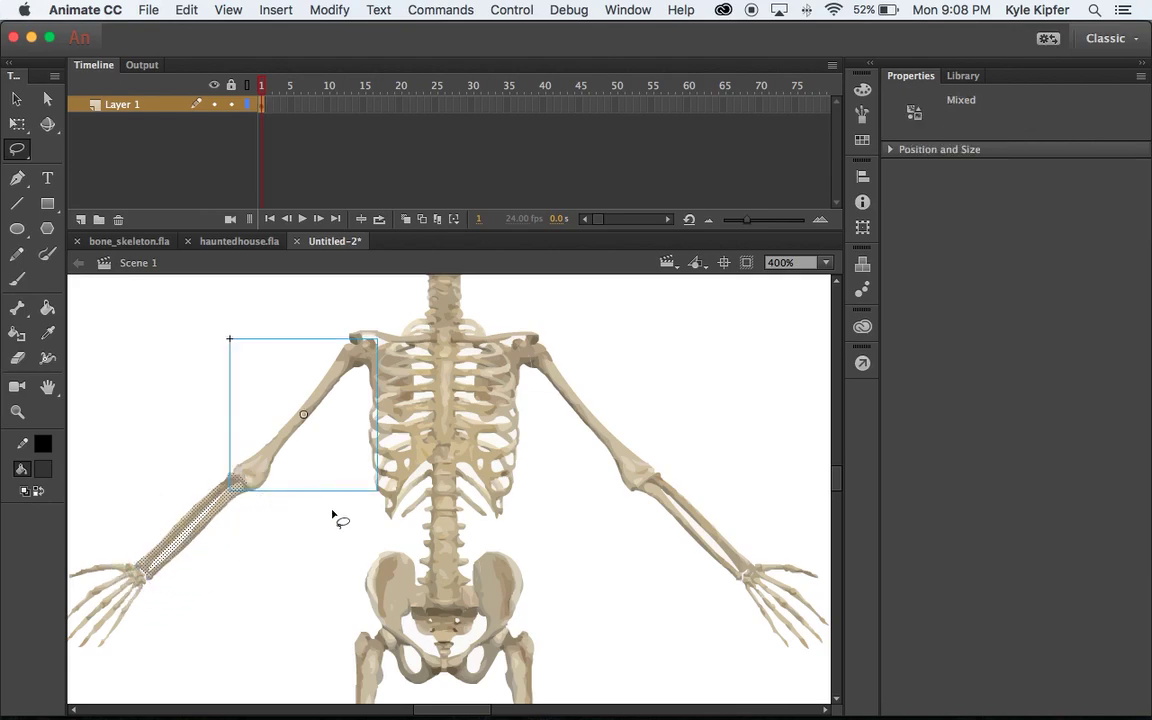
key("v")
left_click(145, 394)
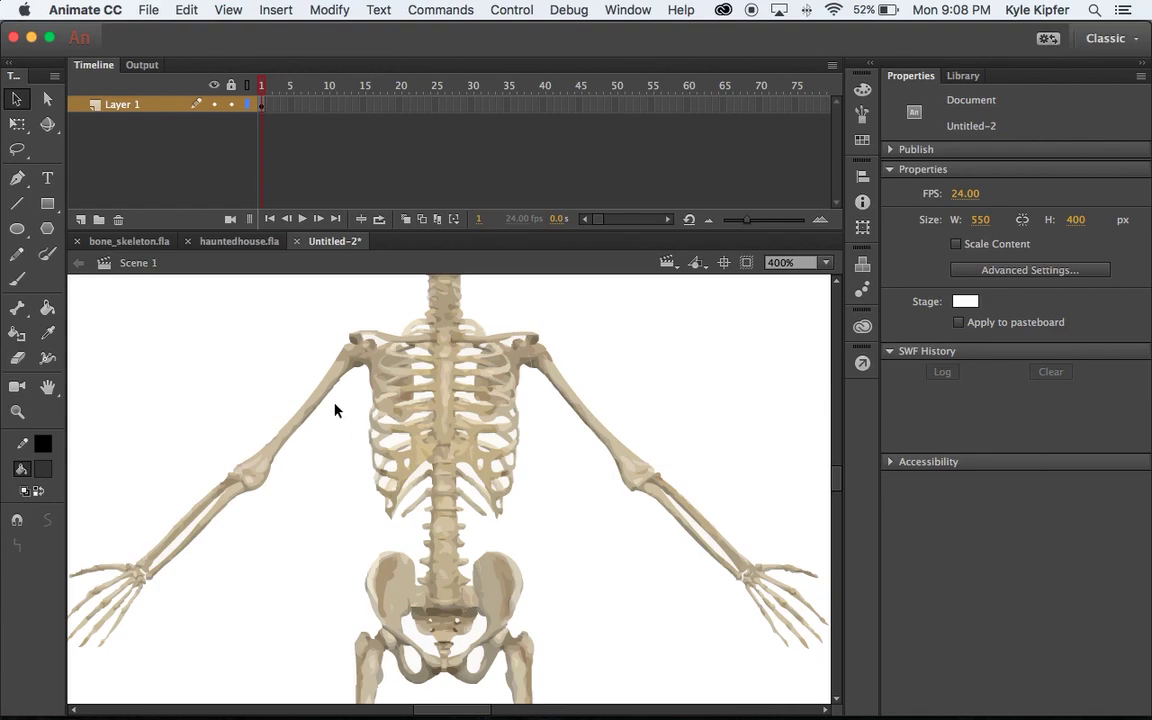
left_click(305, 441)
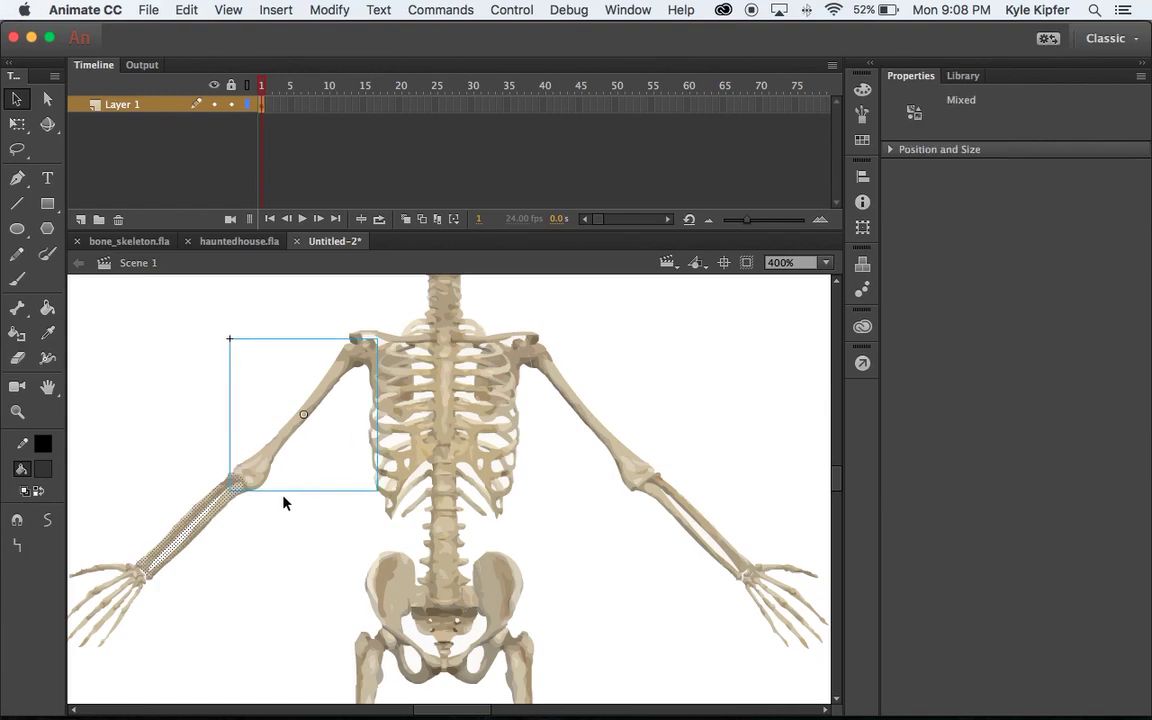
left_click(285, 440, "shift")
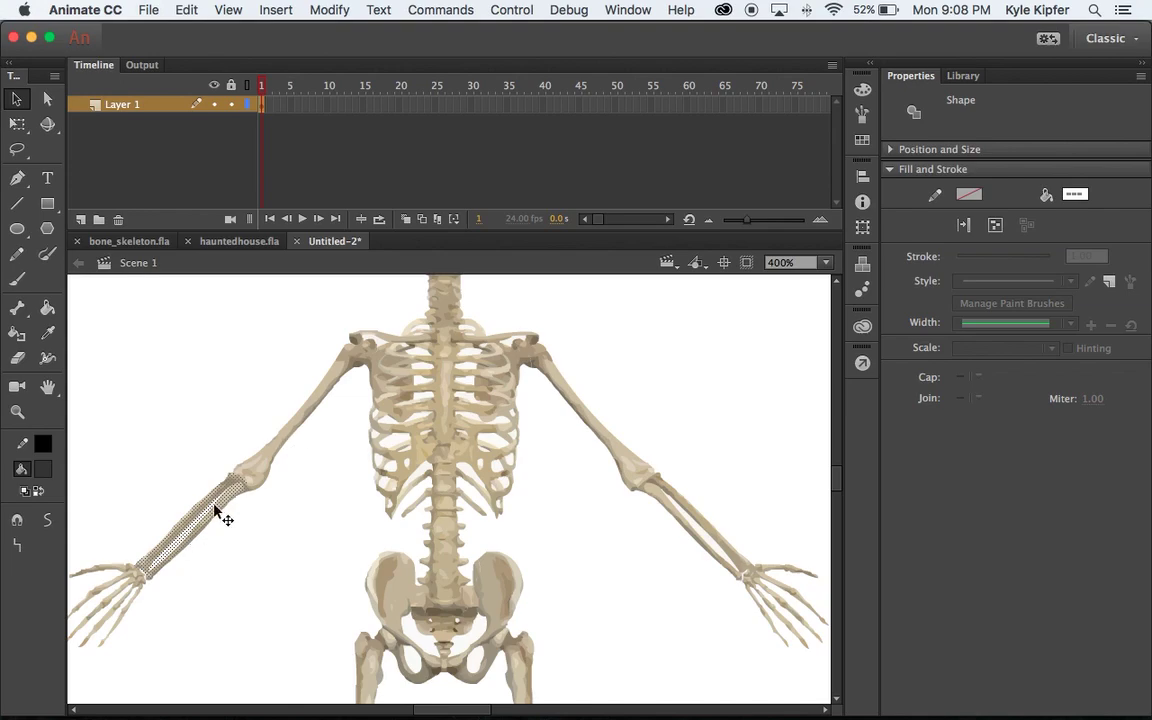
key("F8")
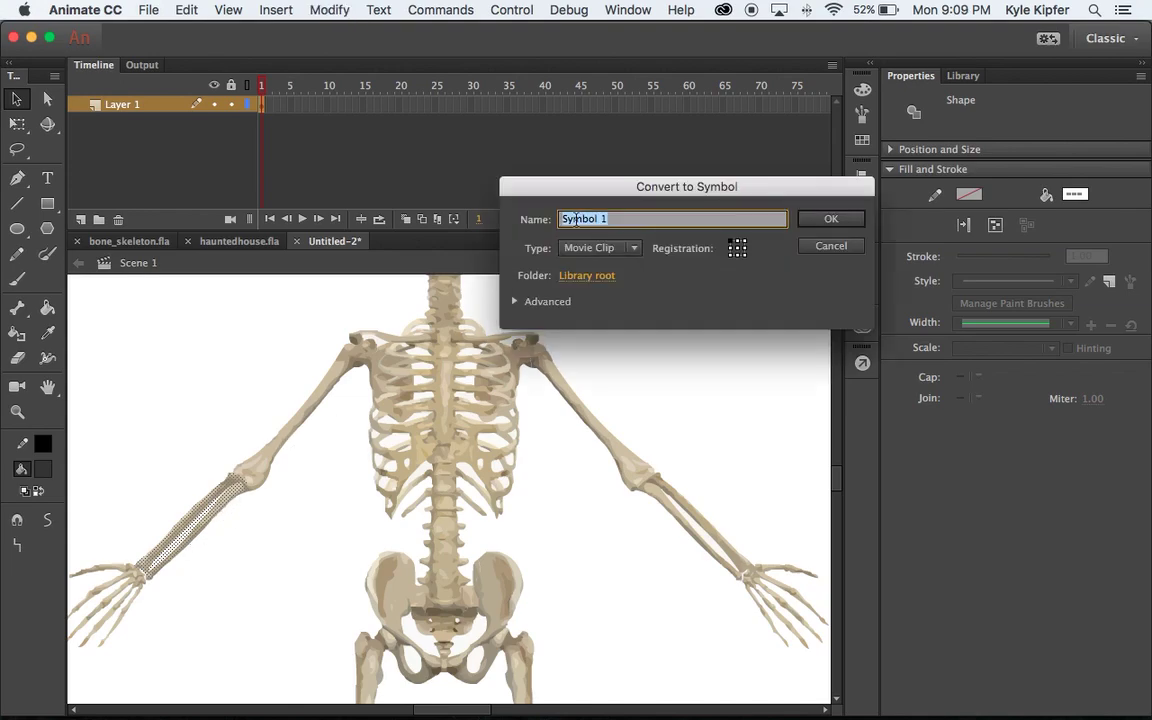
type("leftlowarm")
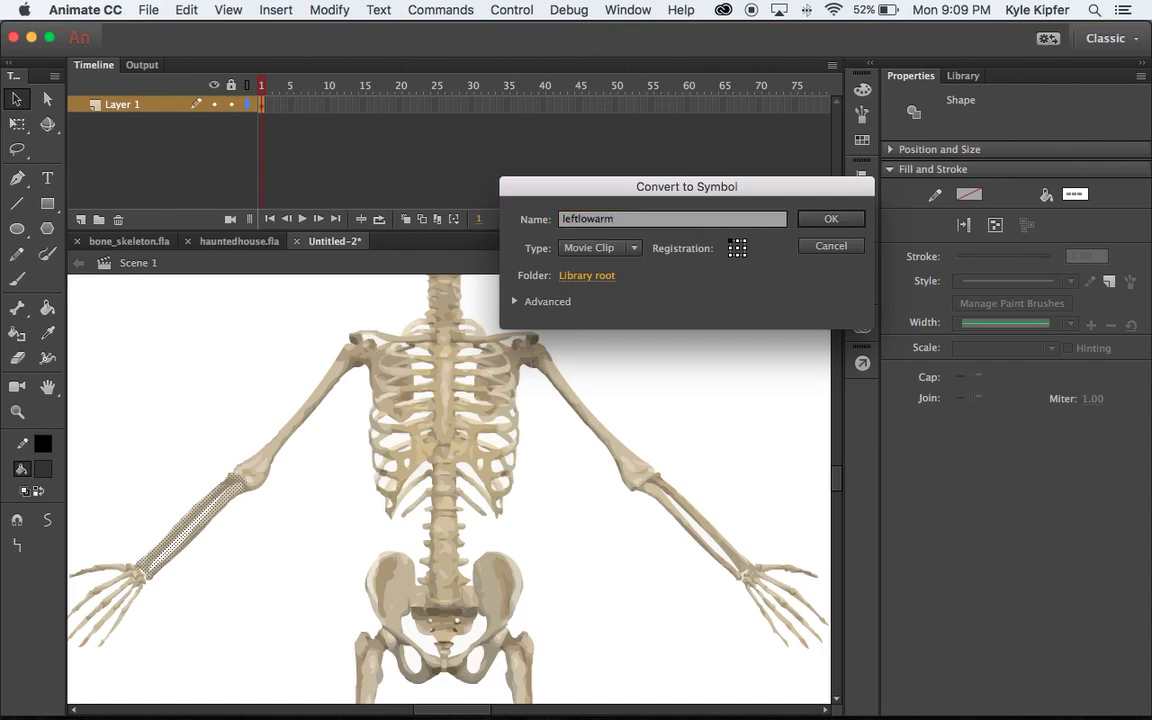
key("Return")
Lasso-select the skeleton's left hand, leaving the forearm out of the selection.
scroll(365, 500, "left", 10)
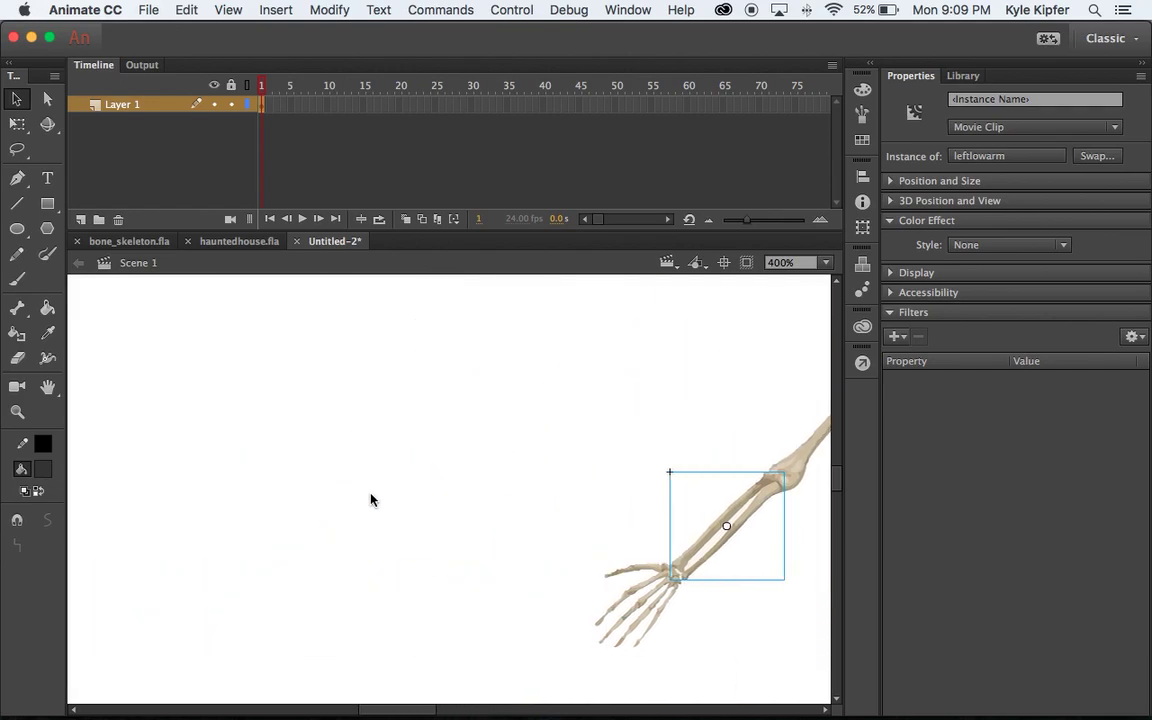
scroll(483, 494, "down", 4)
scroll(617, 503, "right", 10)
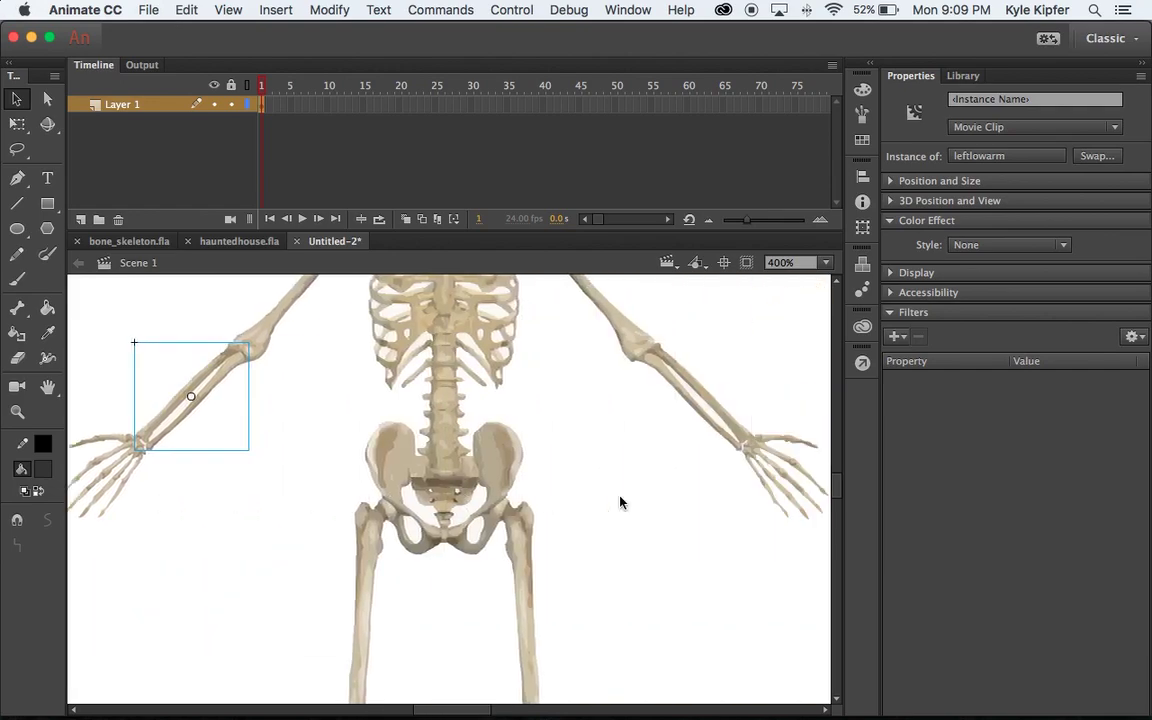
scroll(620, 501, "left", 4)
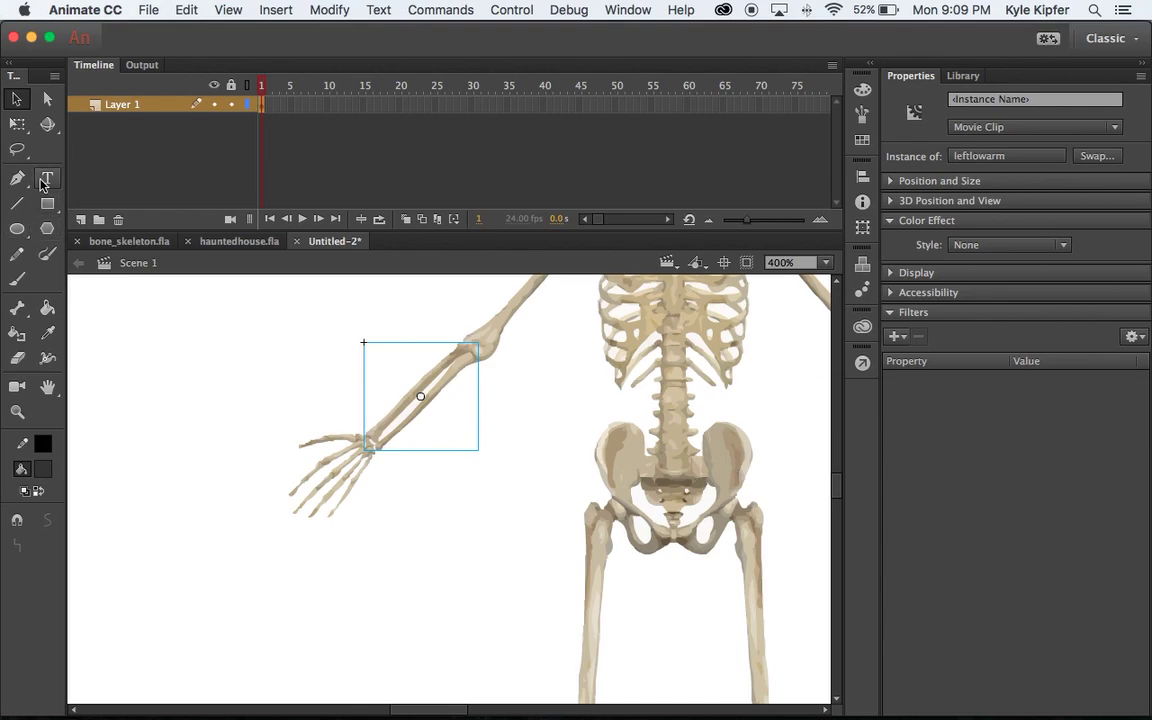
left_click(17, 148)
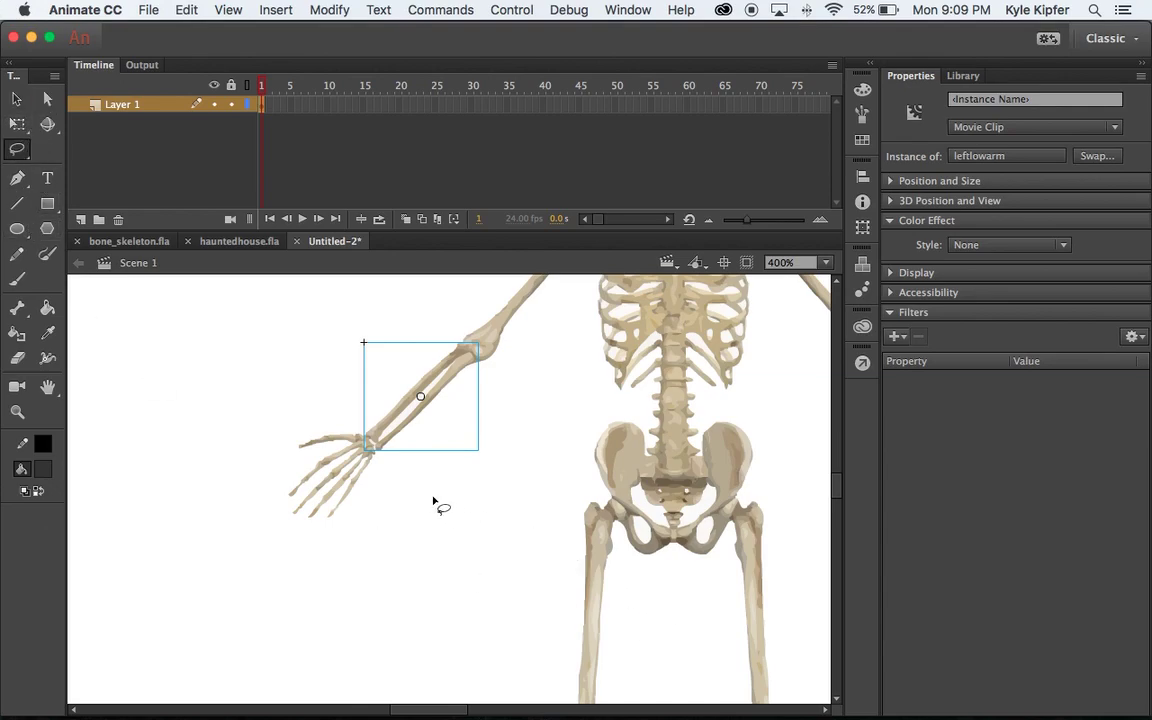
mouse_move(382, 455)
left_mouse_down()
mouse_move(289, 426)
mouse_move(267, 465)
mouse_move(302, 543)
mouse_move(362, 538)
mouse_move(389, 491)
mouse_move(380, 458)
left_mouse_up()
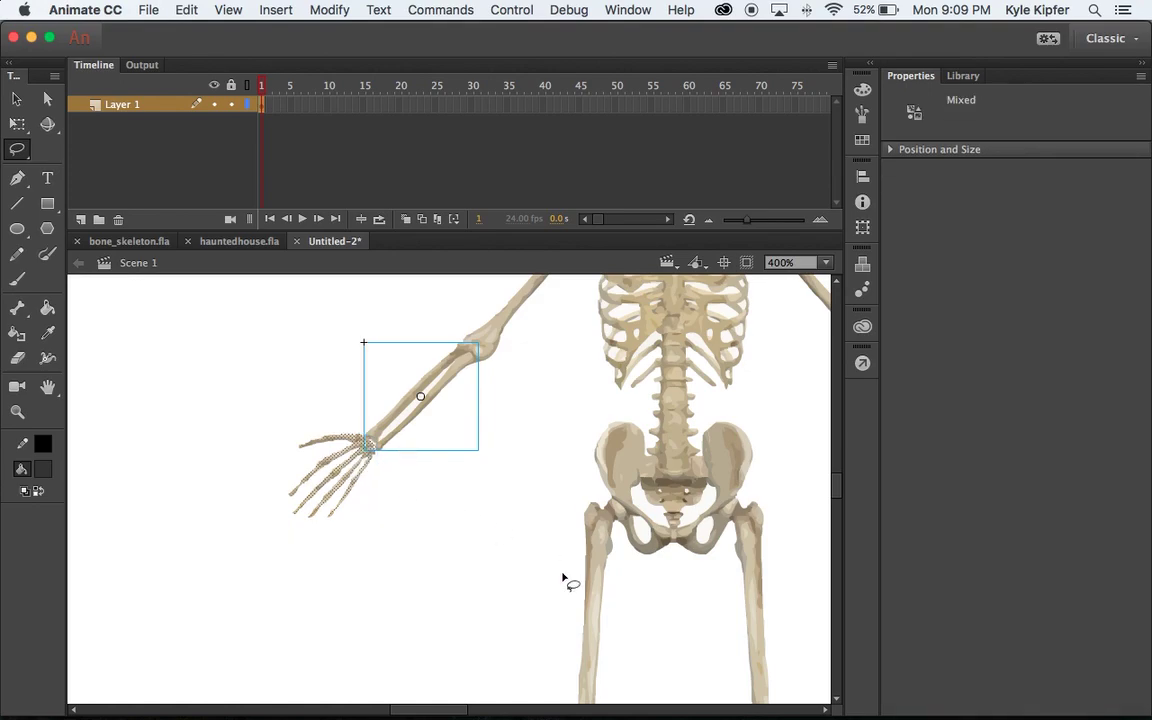
left_click(17, 100)
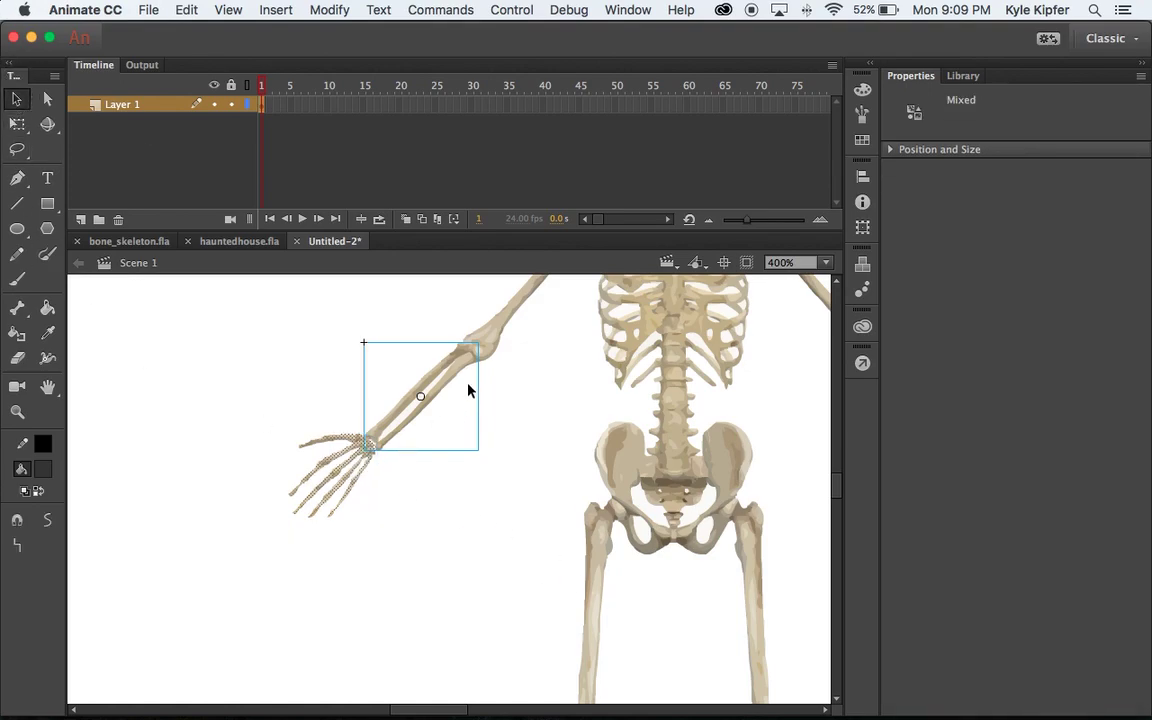
left_click(447, 380, "shift")
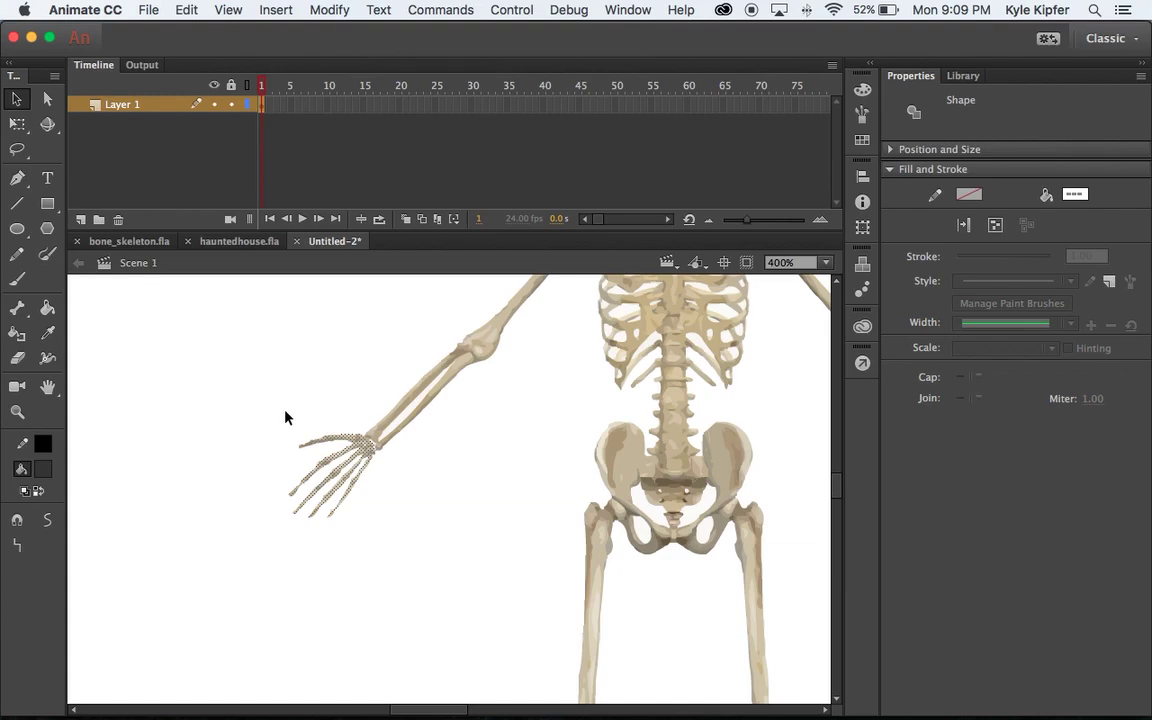
Convert the selected hand into a Movie Clip symbol named lefthand.
key("F8")
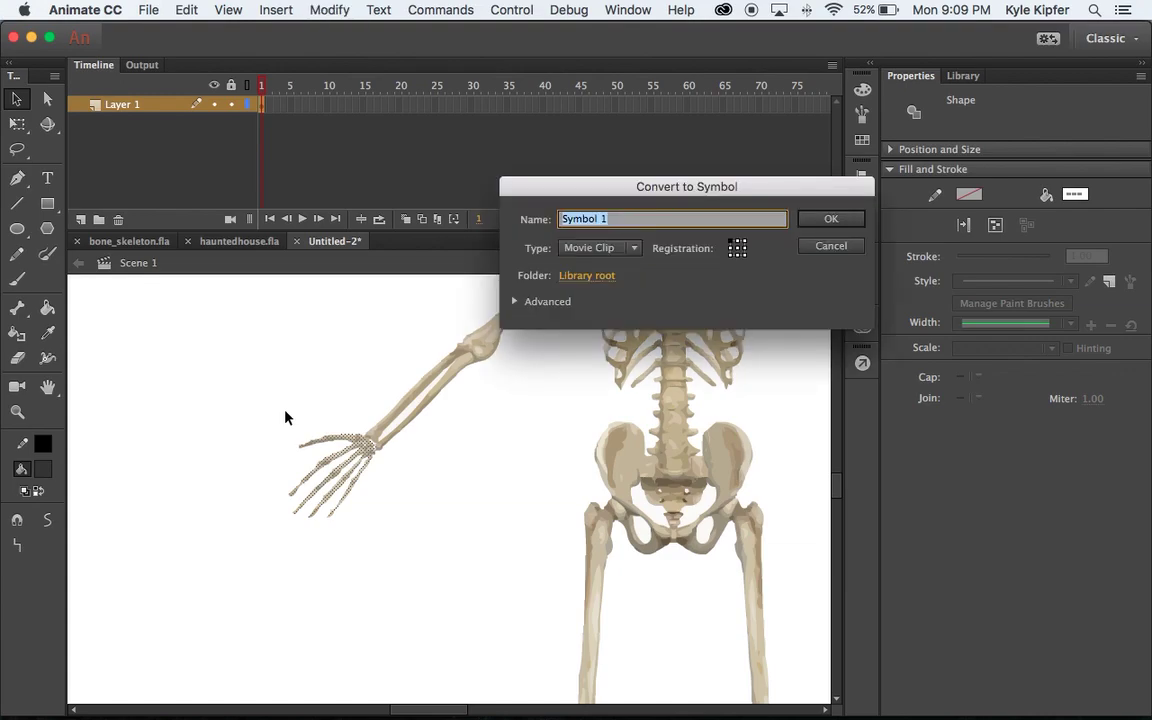
type("lefthand")
key("Return")
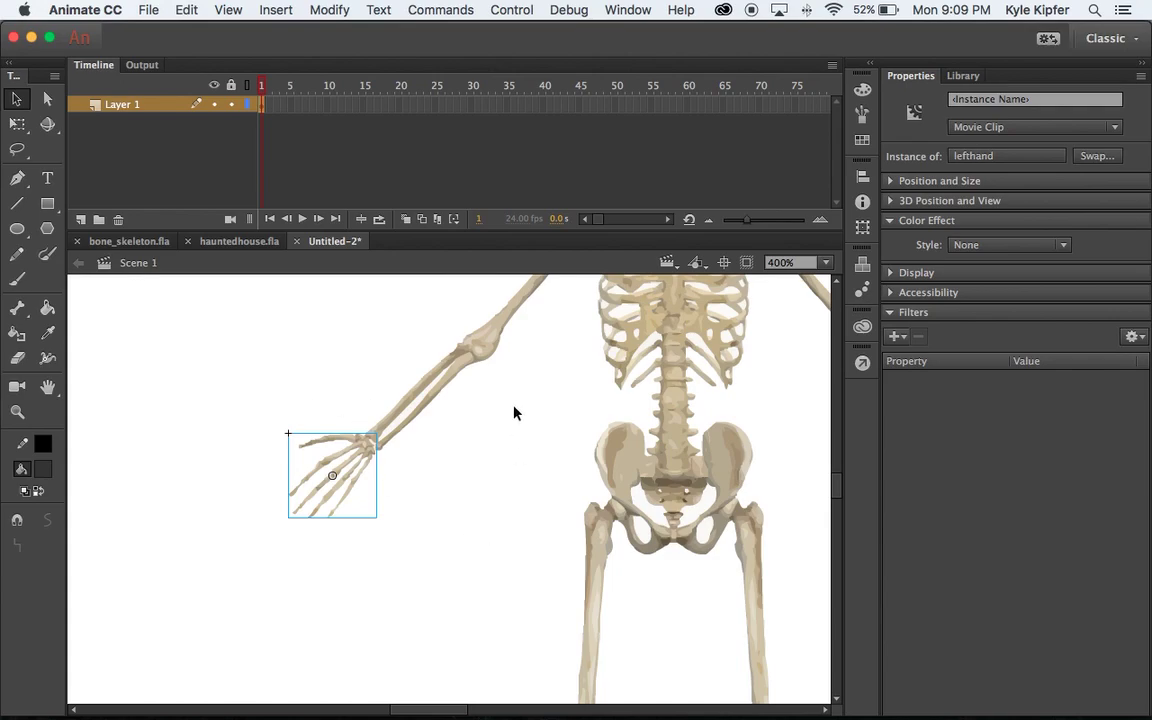
scroll(584, 430, "right", 10)
scroll(584, 430, "left", 5)
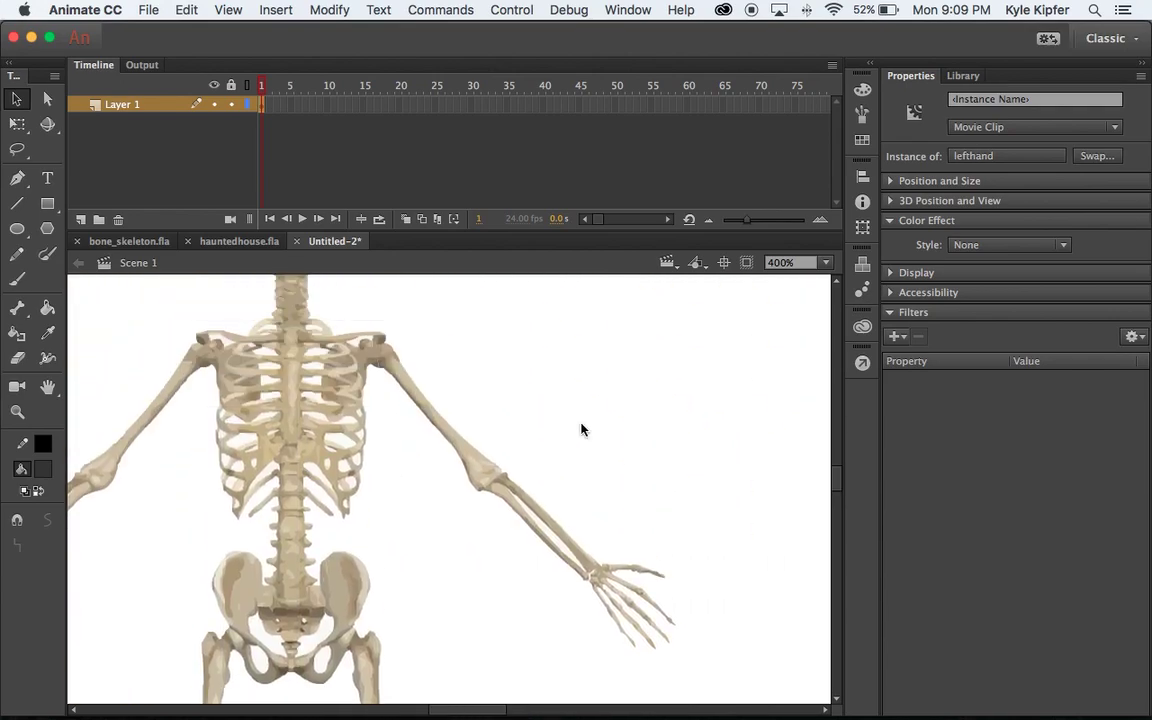
Lasso the right upper arm without the ribcage and make it Movie Clip 'rightuparm'.
left_click(17, 149)
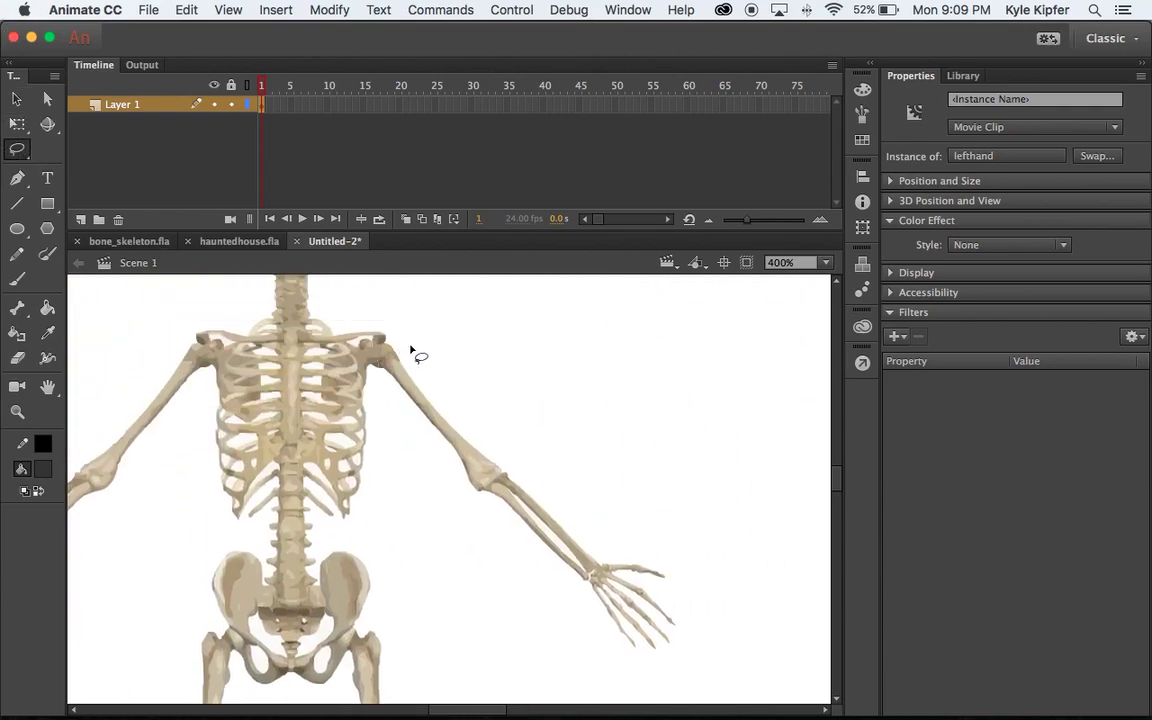
mouse_move(410, 339)
left_mouse_down()
mouse_move(358, 348)
mouse_move(427, 482)
mouse_move(452, 504)
mouse_move(473, 502)
mouse_move(517, 468)
mouse_move(513, 446)
mouse_move(409, 336)
left_mouse_up()
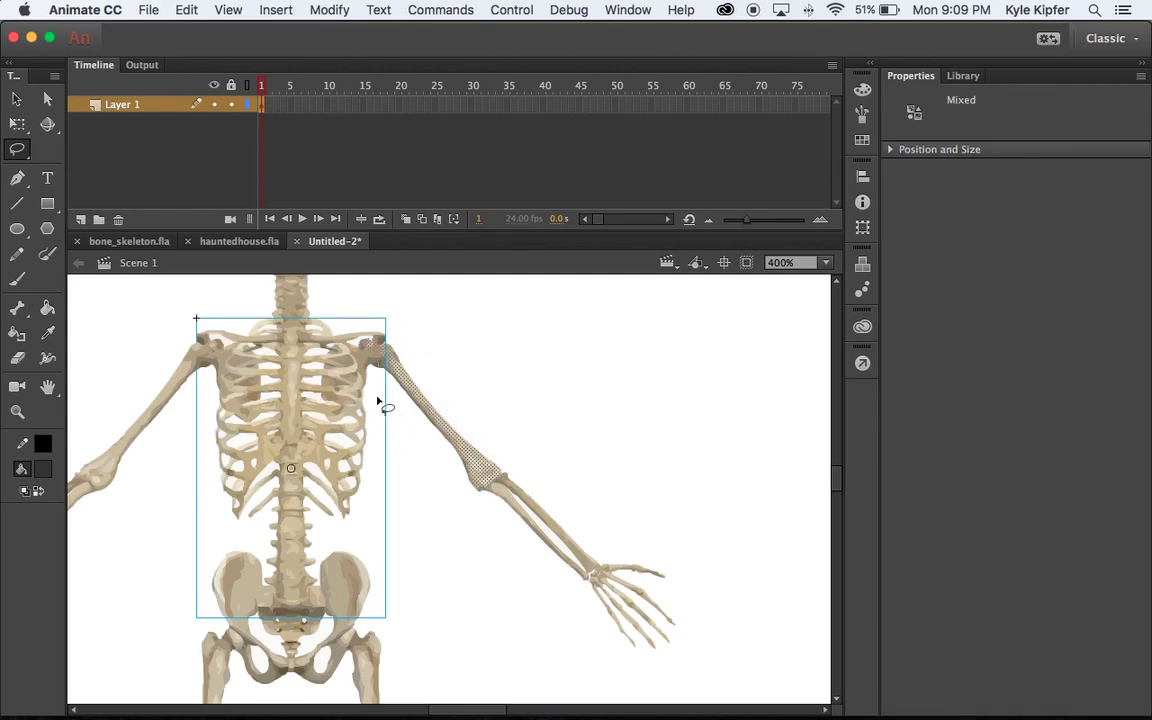
key("v")
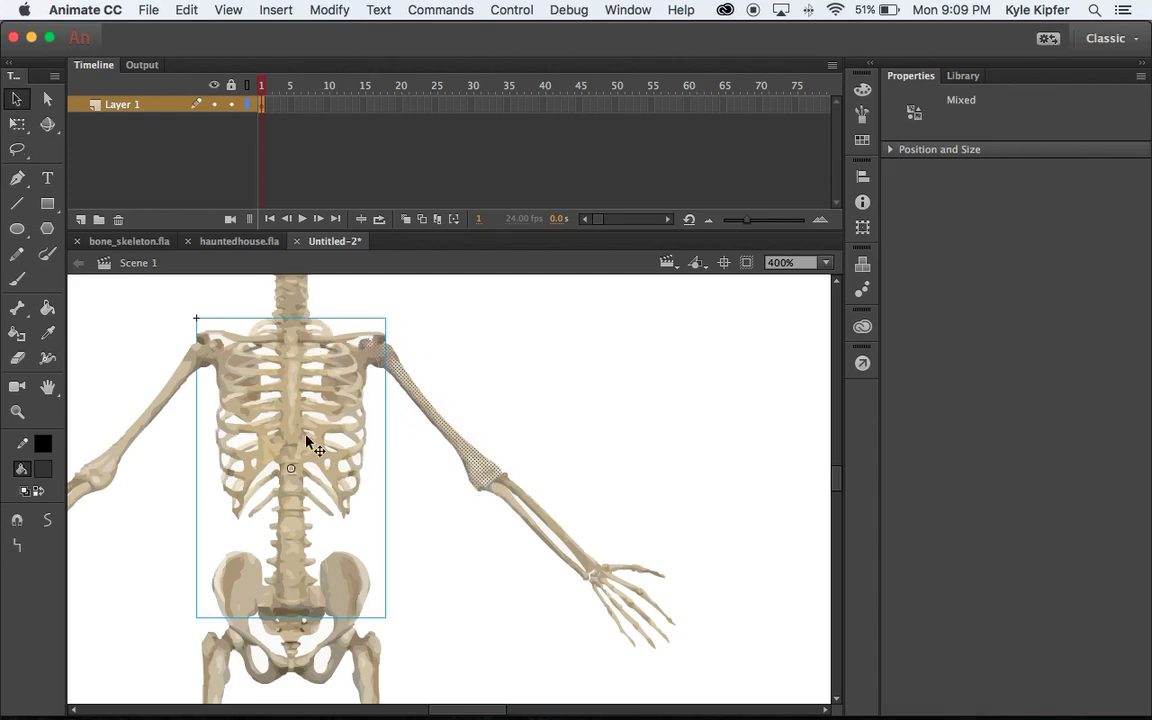
left_click(288, 385, "shift")
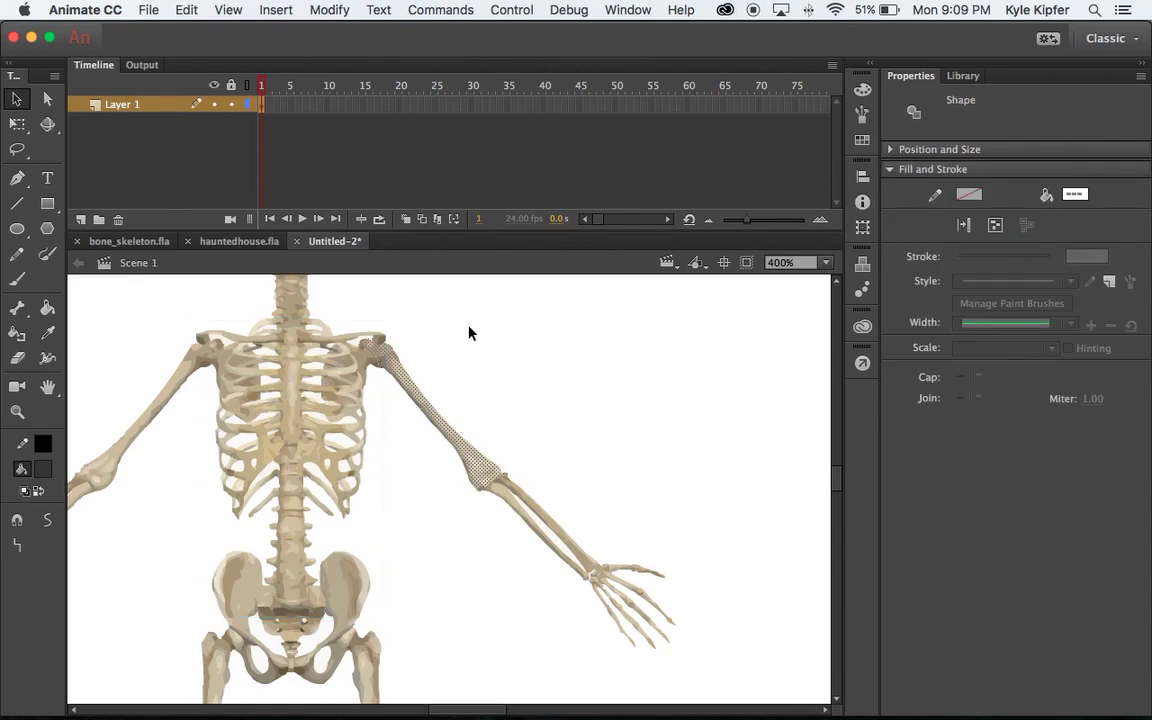
key("F8")
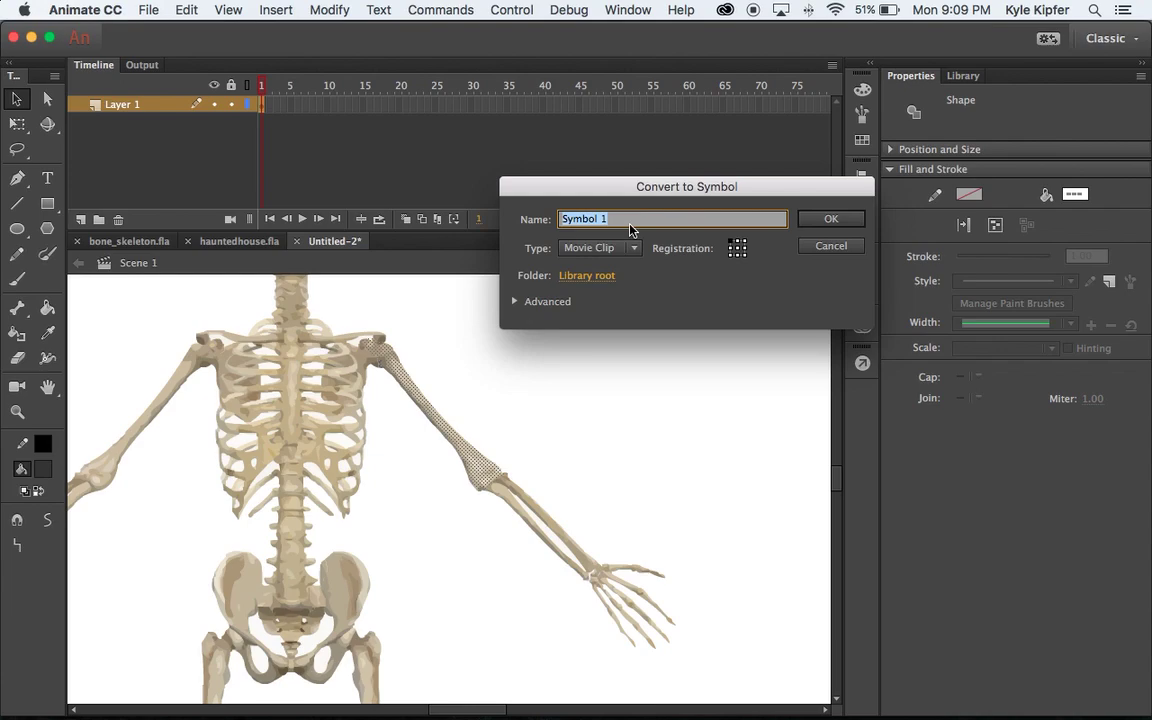
type("rightuparm")
key("Return")
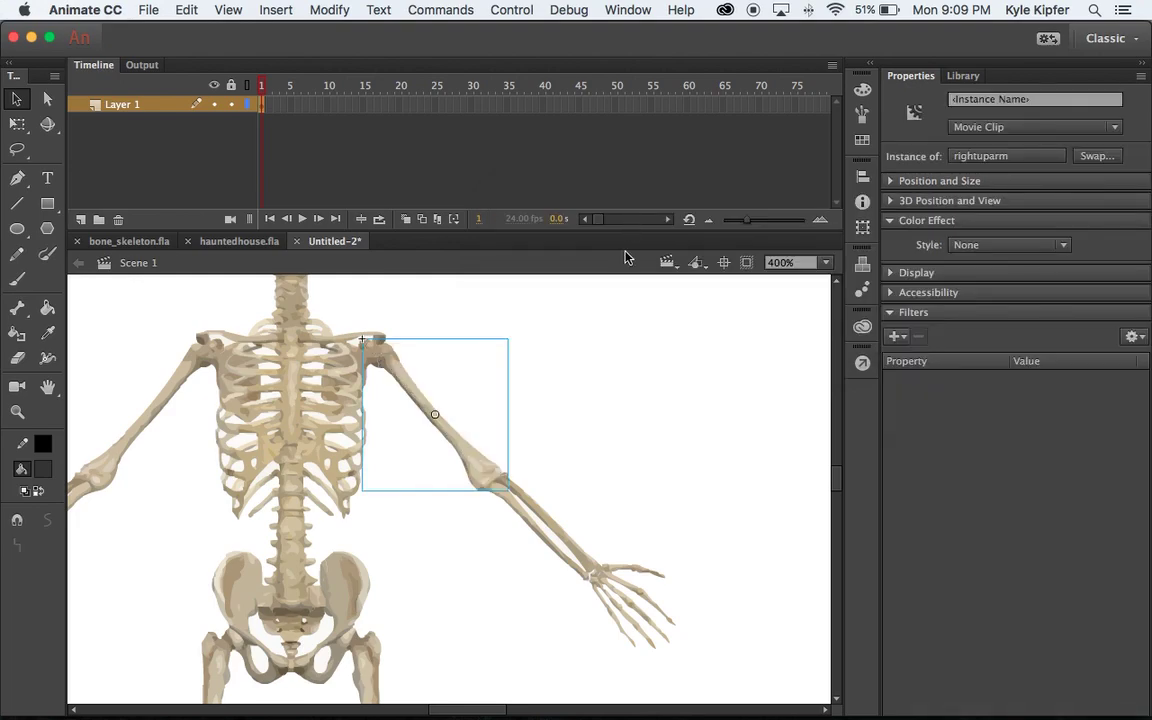
Lasso the right forearm without the upper arm and make it Movie Clip 'rightlowarm'.
left_click(17, 149)
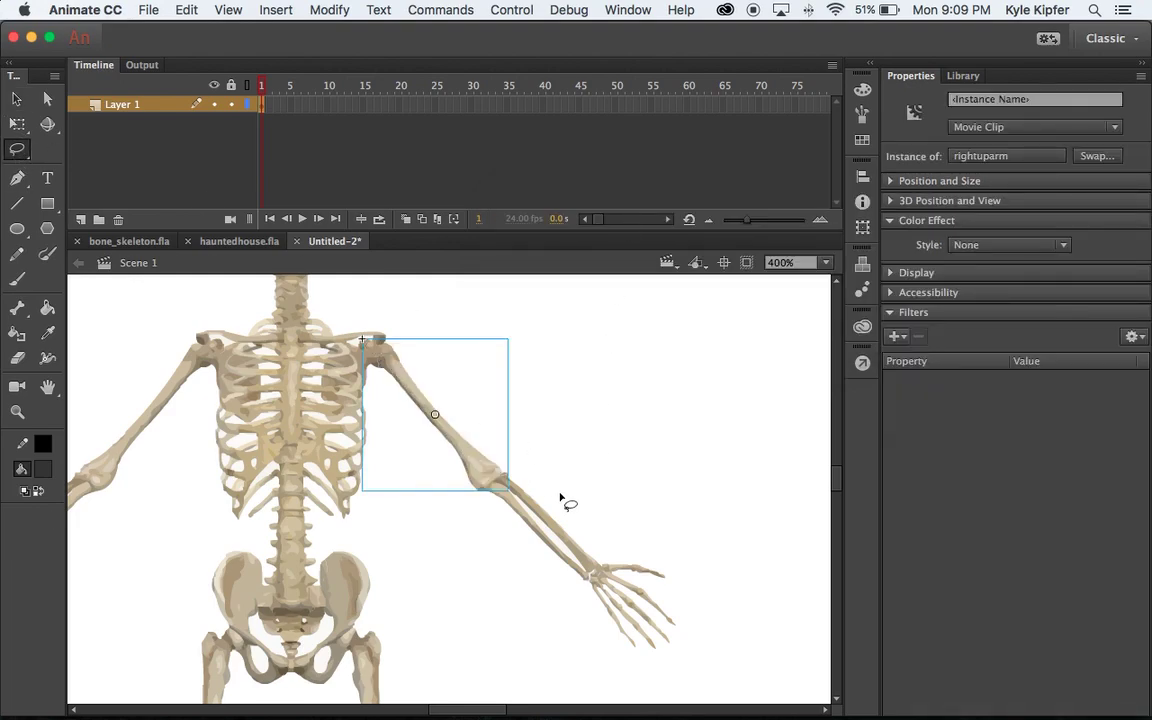
left_click(520, 472)
mouse_move(520, 472)
left_mouse_down()
mouse_move(496, 470)
mouse_move(486, 488)
mouse_move(516, 545)
mouse_move(572, 596)
mouse_move(602, 548)
mouse_move(511, 475)
left_mouse_up()
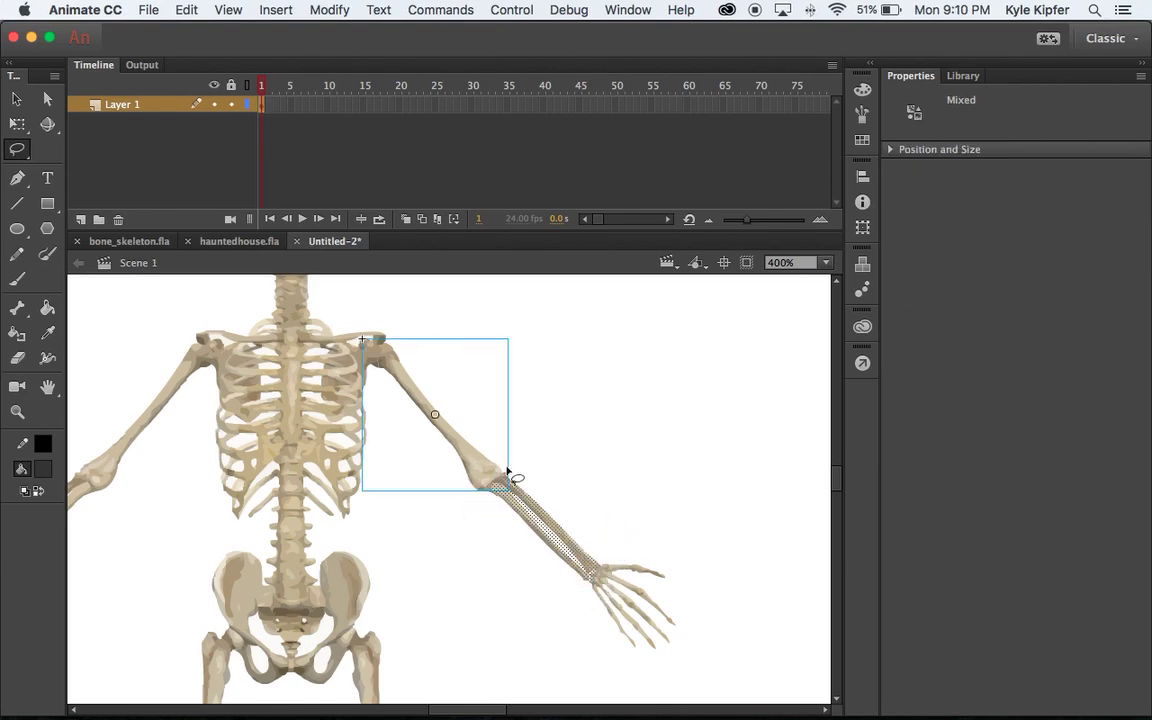
key("v")
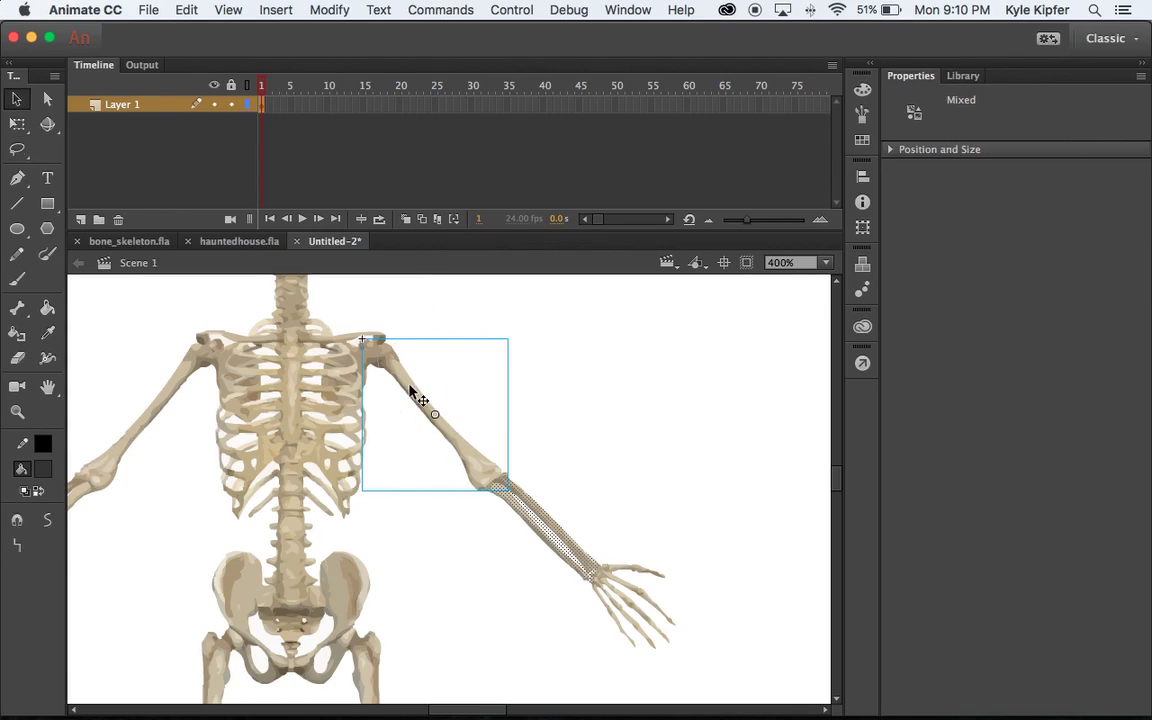
left_click(418, 398, "shift")
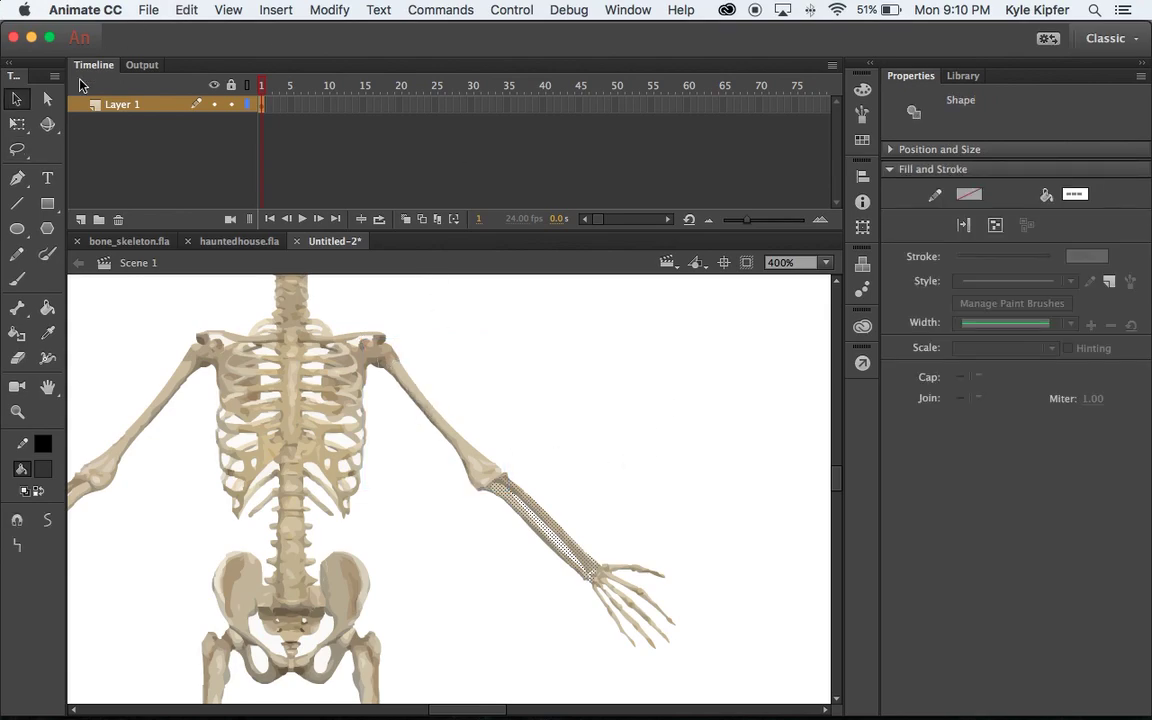
key("F8")
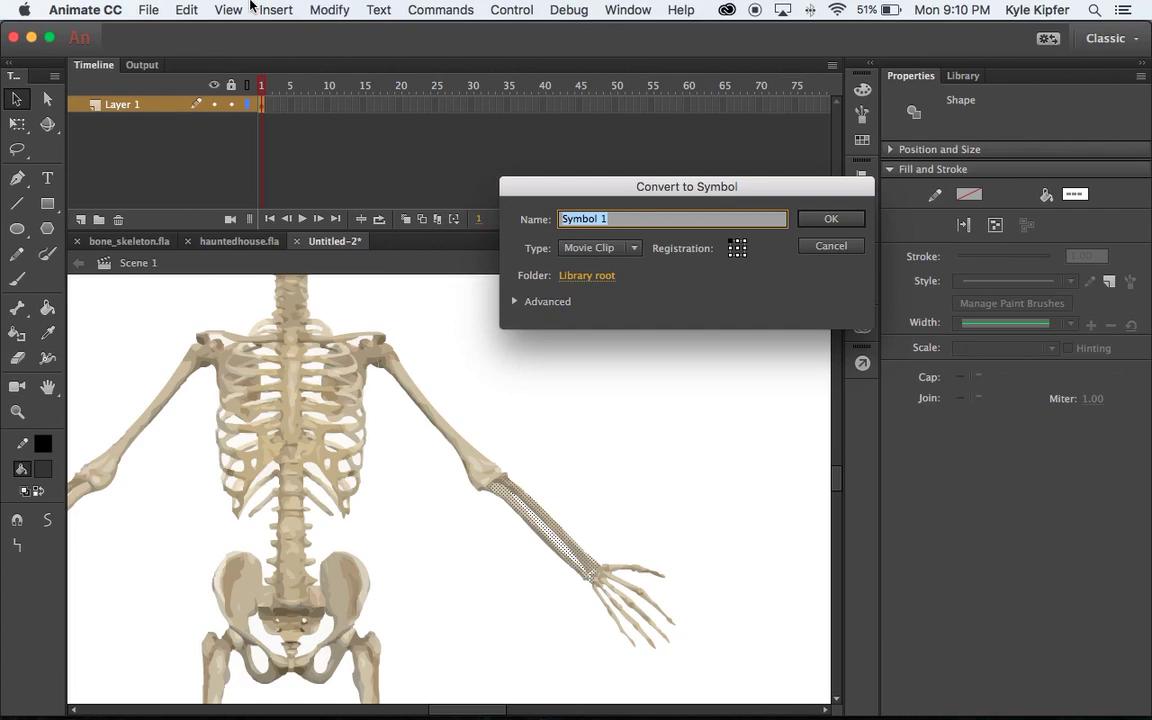
type("rightlowarm")
key("Return")
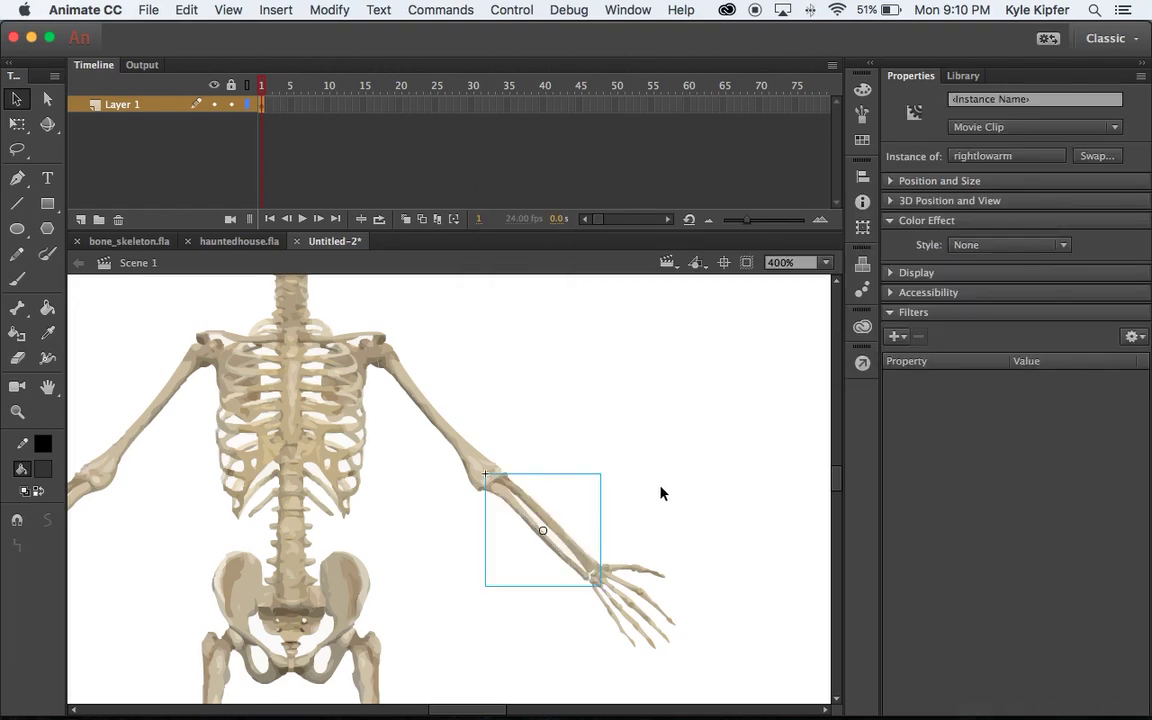
Lasso the right hand without the forearm and make it Movie Clip 'righthand'.
left_click(17, 149)
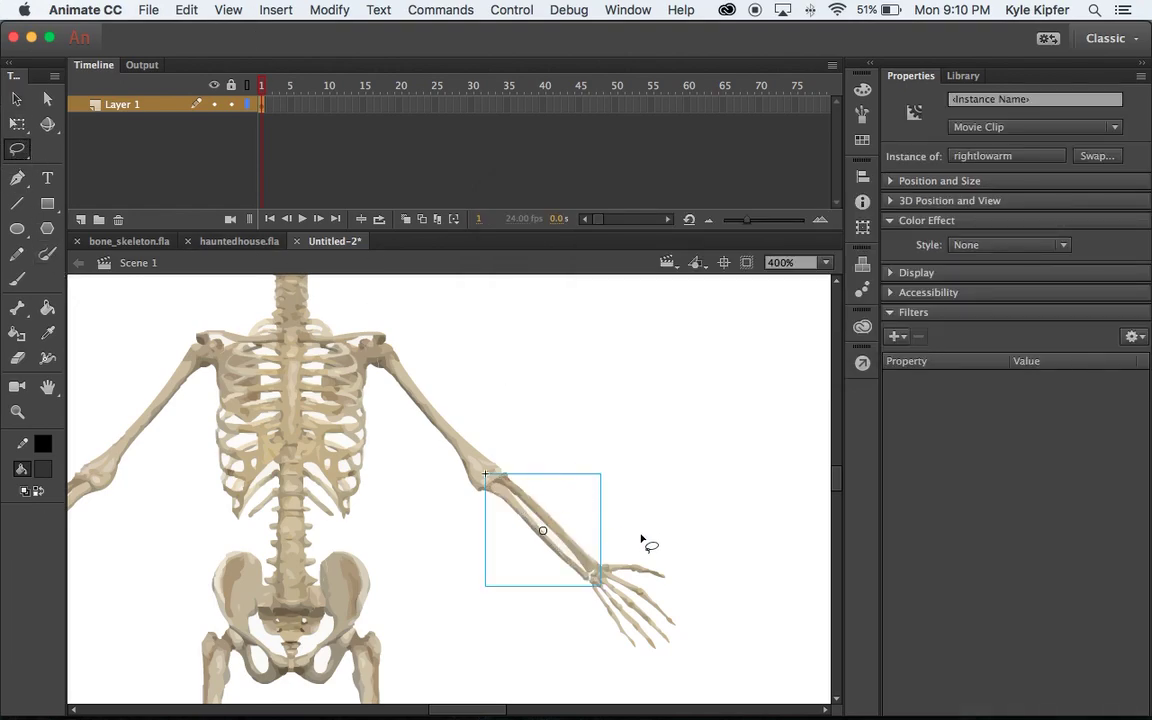
mouse_move(637, 554)
left_mouse_down()
mouse_move(598, 570)
mouse_move(584, 605)
mouse_move(621, 652)
mouse_move(663, 662)
mouse_move(711, 605)
mouse_move(679, 548)
mouse_move(637, 553)
left_mouse_up()
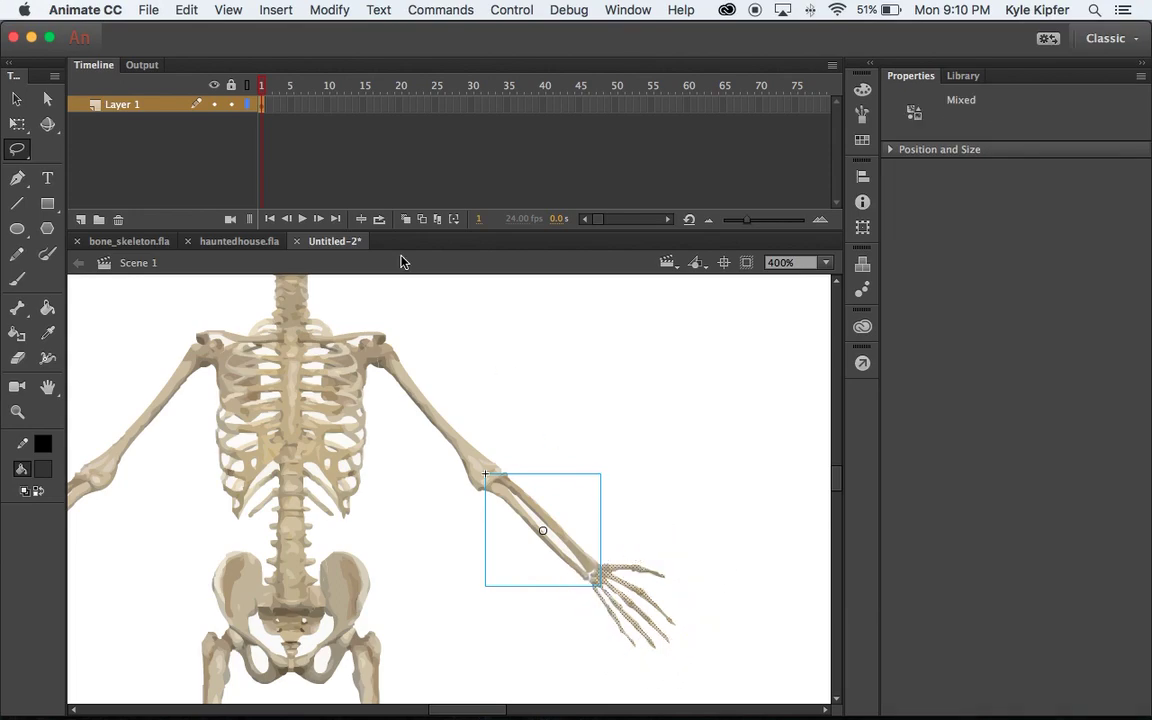
key("v")
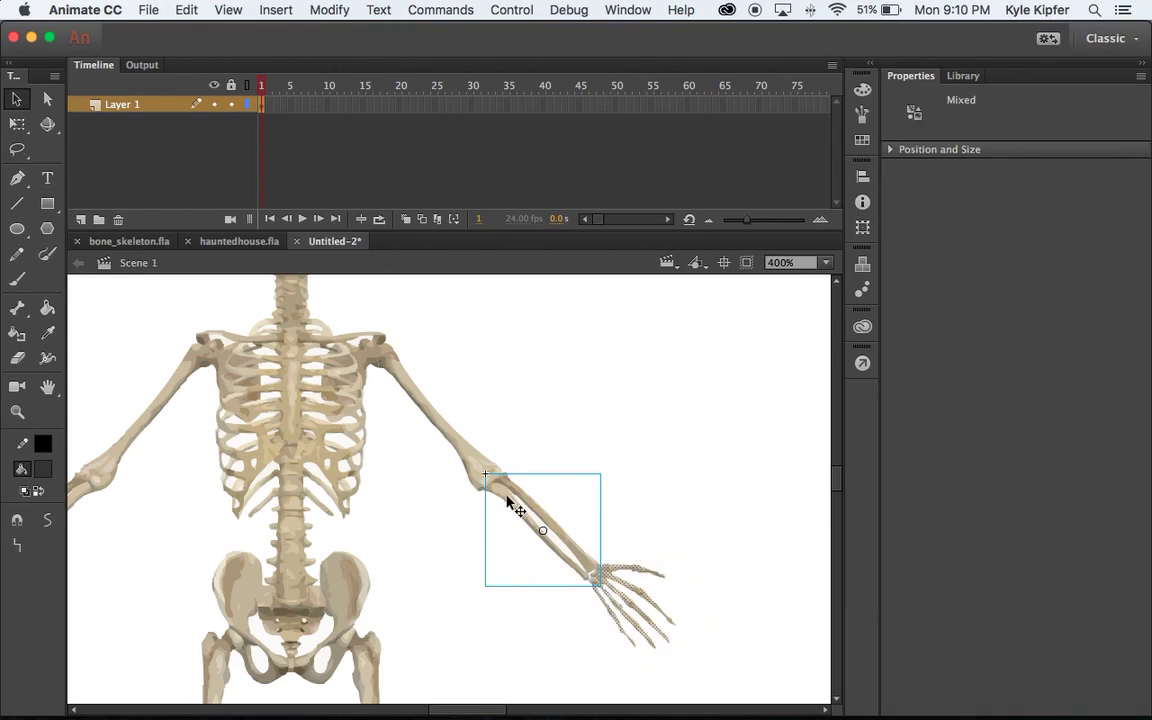
key("super+b")
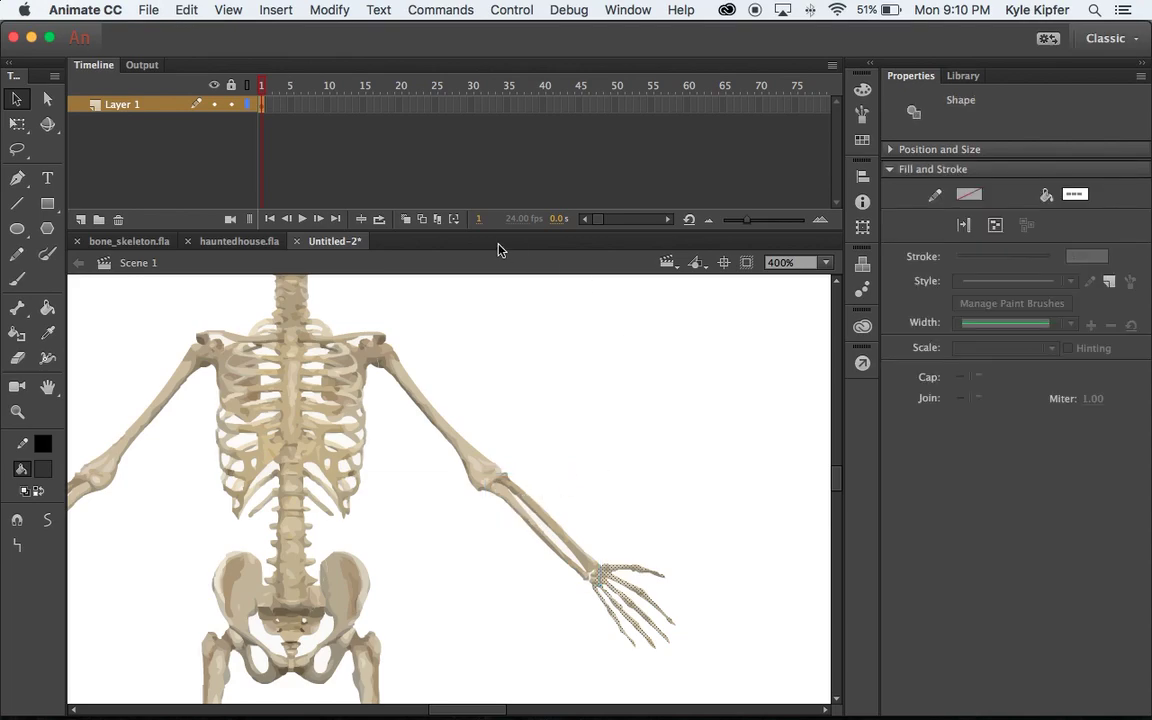
key("F8")
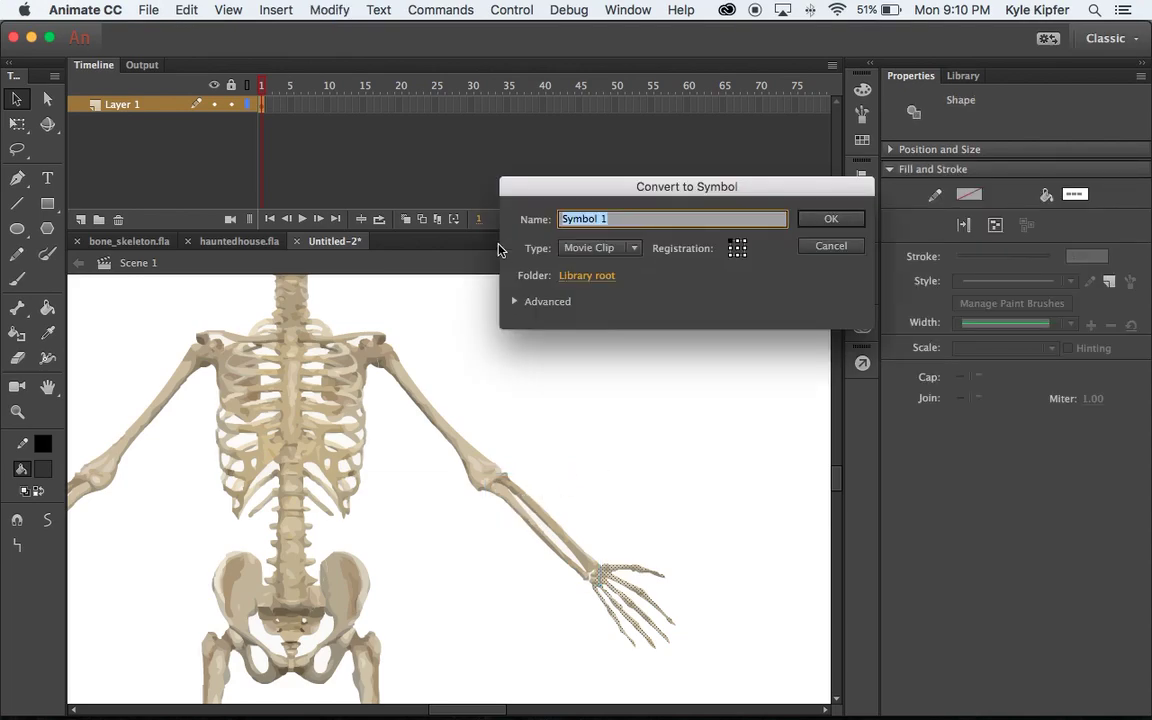
type("right")
type("d")
key("Return")
scroll(380, 476, "down", 5)
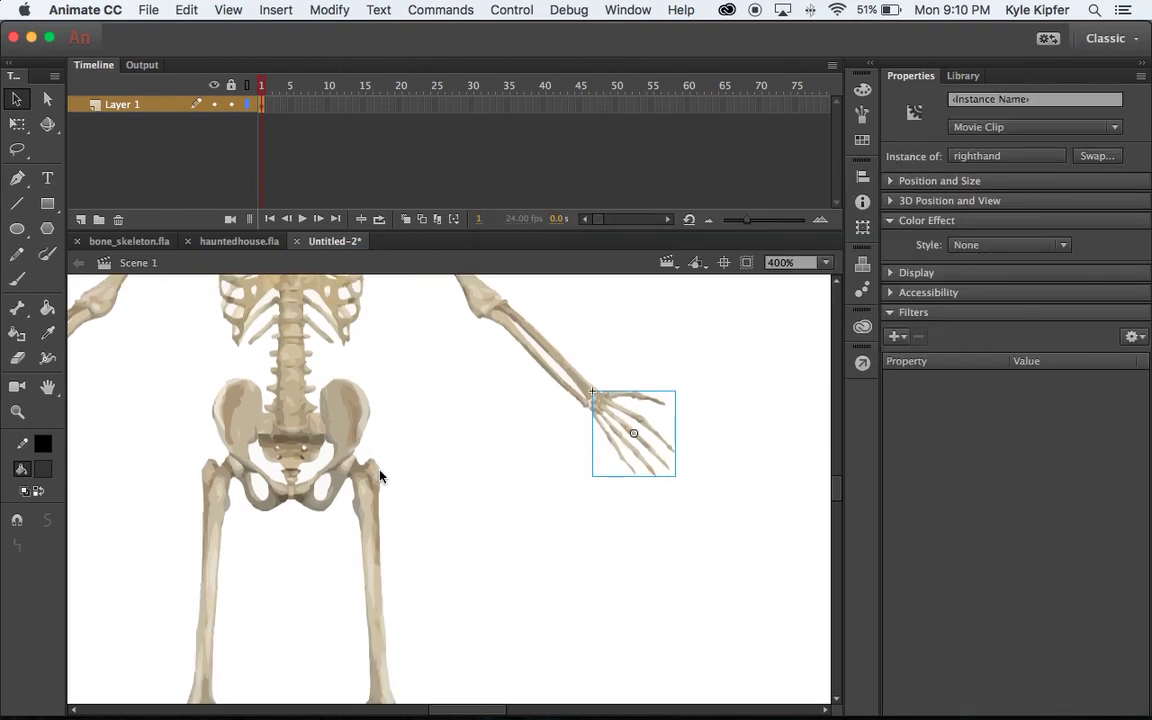
Lasso the pelvis, drop the overlapping object, and make it Movie Clip 'hips'.
left_click(17, 149)
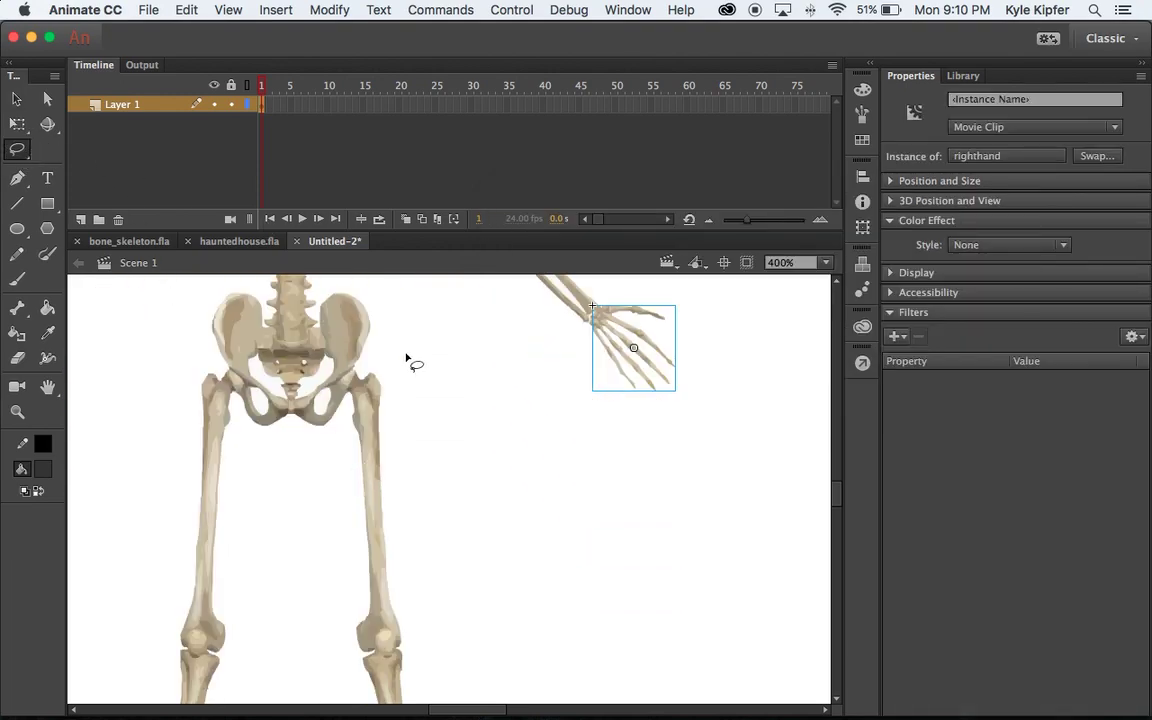
mouse_move(368, 297)
left_mouse_down()
mouse_move(317, 298)
mouse_move(295, 362)
mouse_move(246, 285)
mouse_move(204, 295)
mouse_move(189, 327)
mouse_move(244, 388)
mouse_move(246, 433)
mouse_move(285, 453)
mouse_move(324, 447)
mouse_move(347, 403)
mouse_move(340, 390)
mouse_move(383, 342)
mouse_move(362, 296)
left_mouse_up()
key("v")
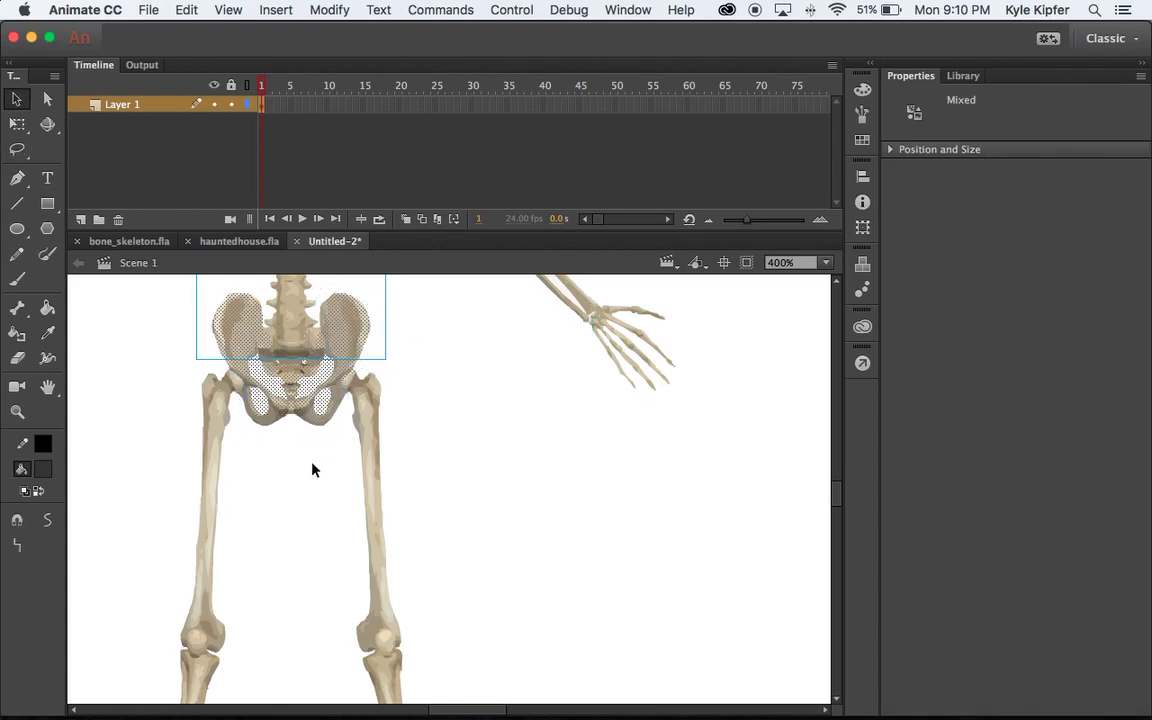
left_click(288, 303, "shift")
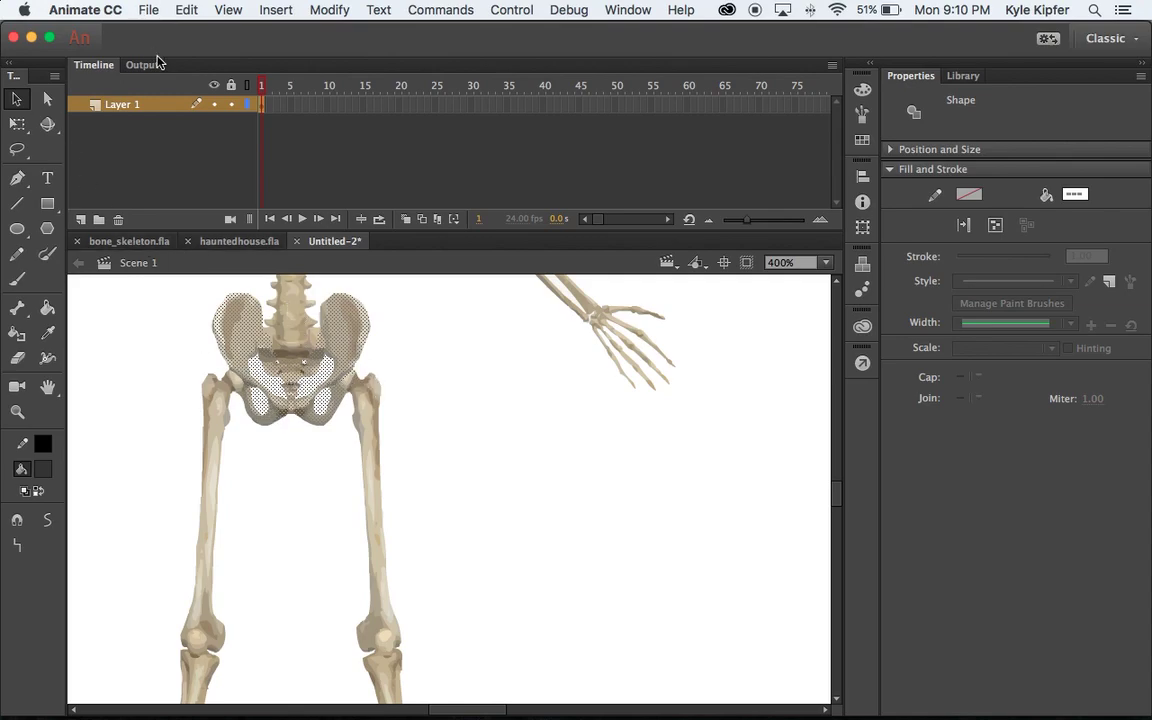
key("F8")
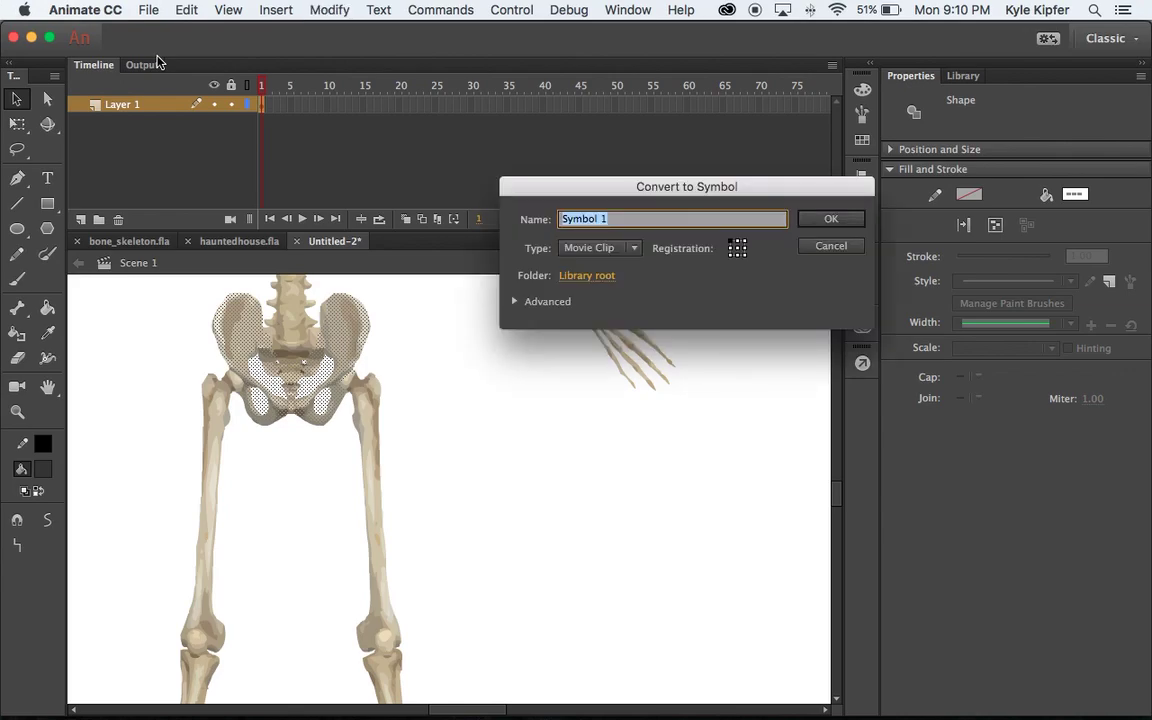
type("hips")
key("Return")
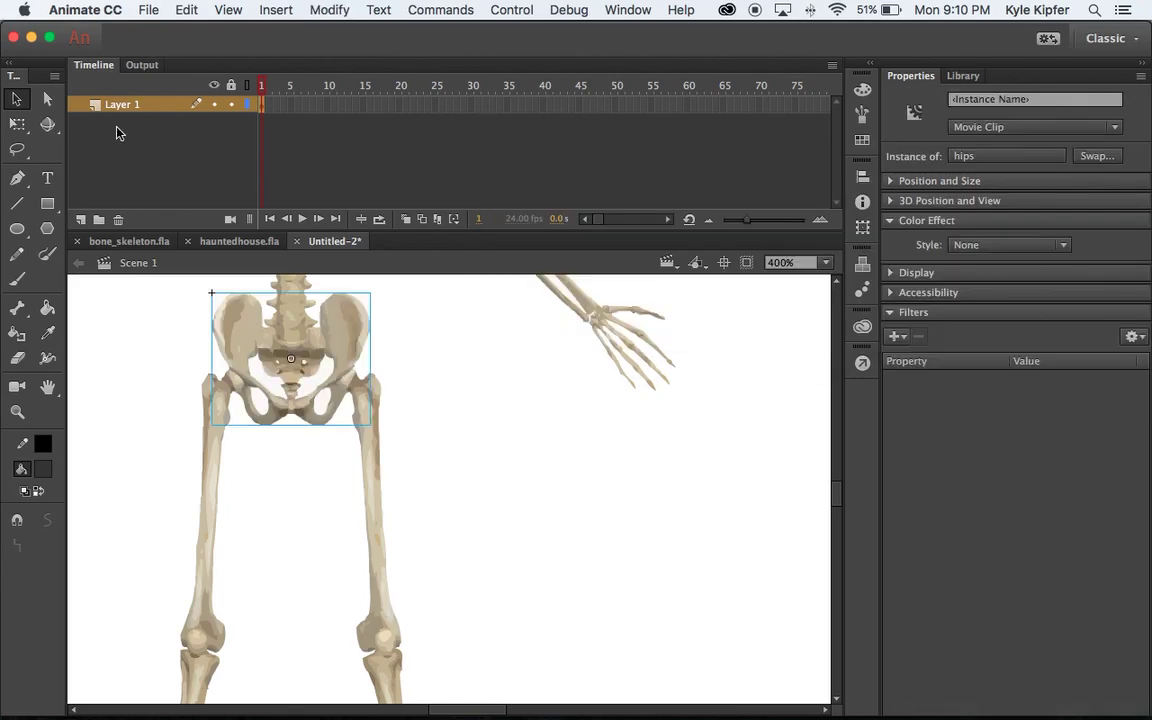
Select the left thigh without the pelvis and make it Movie Clip 'leftupleg'.
left_click(17, 149)
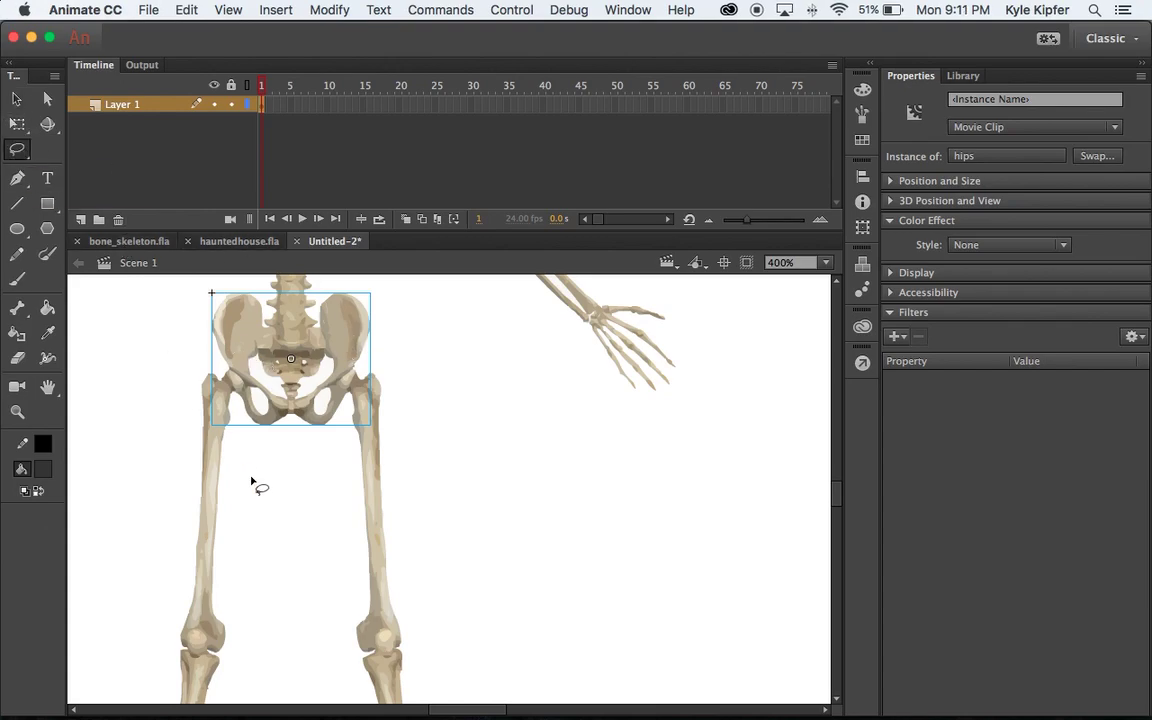
mouse_move(238, 400)
left_mouse_down()
mouse_move(192, 367)
mouse_move(161, 615)
mouse_move(164, 641)
mouse_move(188, 656)
mouse_move(231, 653)
mouse_move(243, 603)
mouse_move(240, 401)
left_mouse_up()
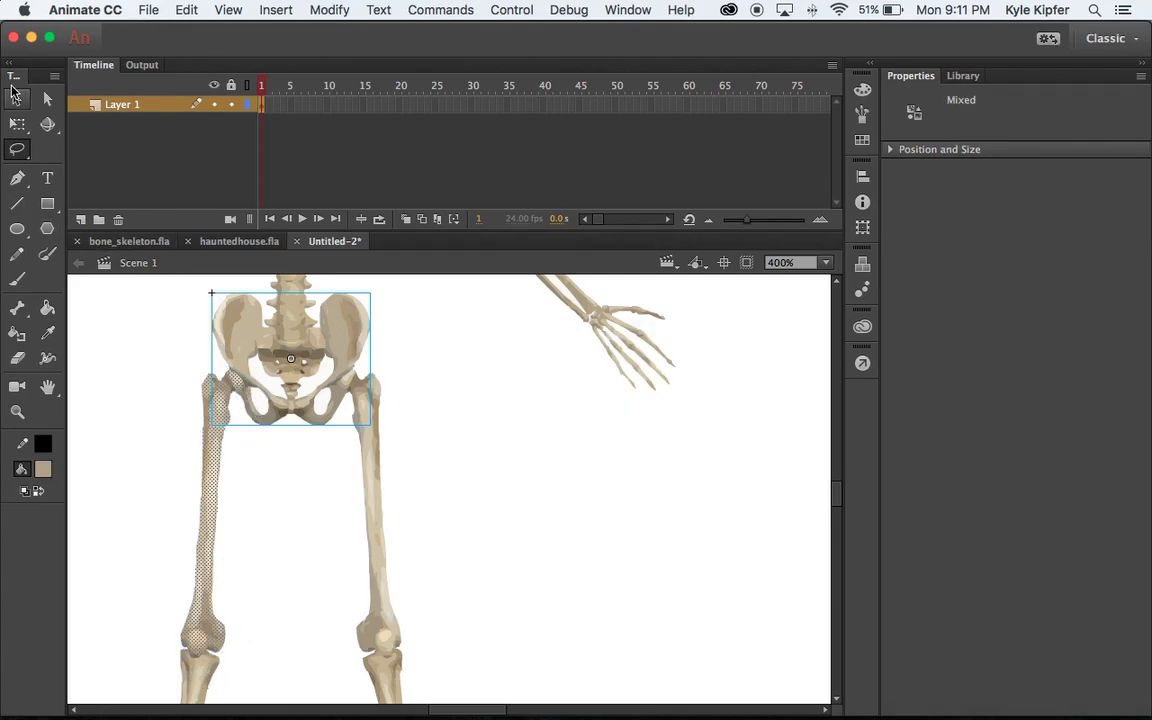
left_click(16, 97)
left_click(318, 343, "shift")
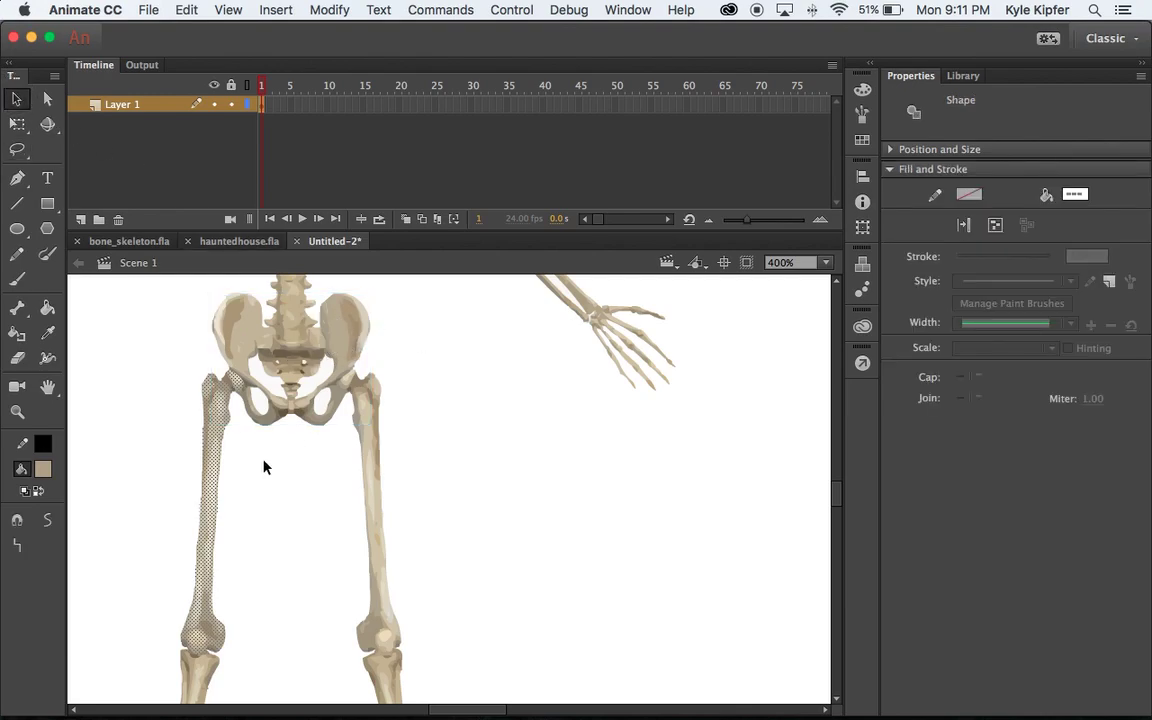
key("F8")
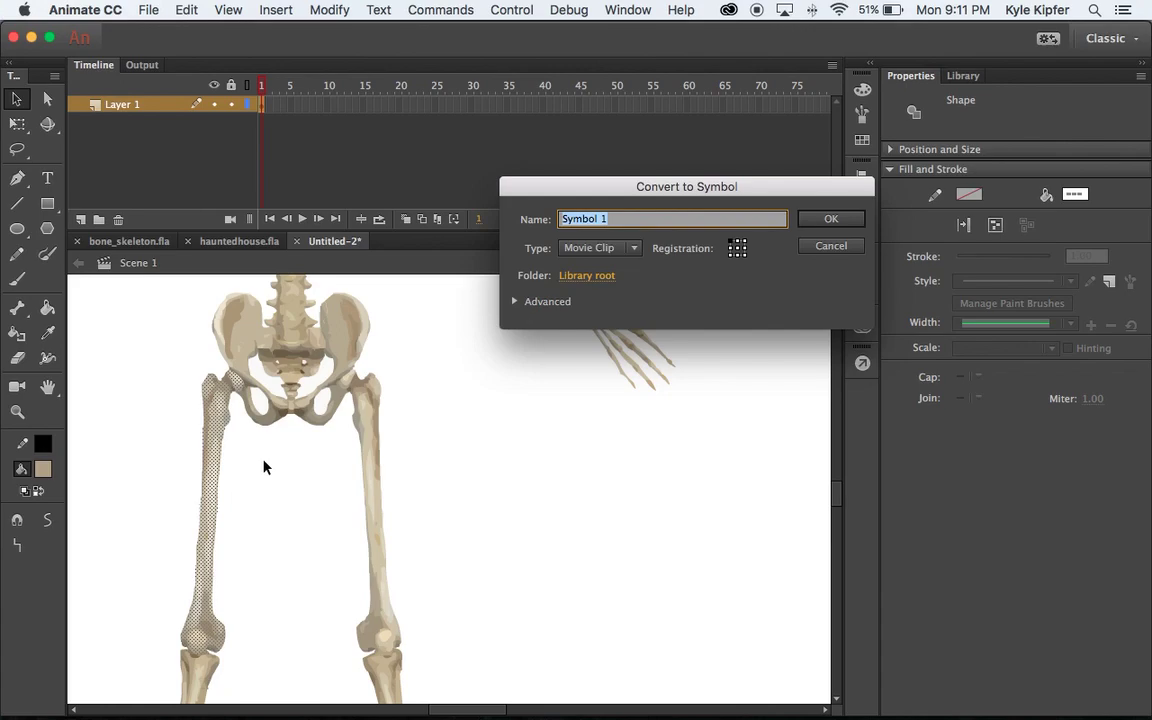
key("BackSpace")
key("Return")
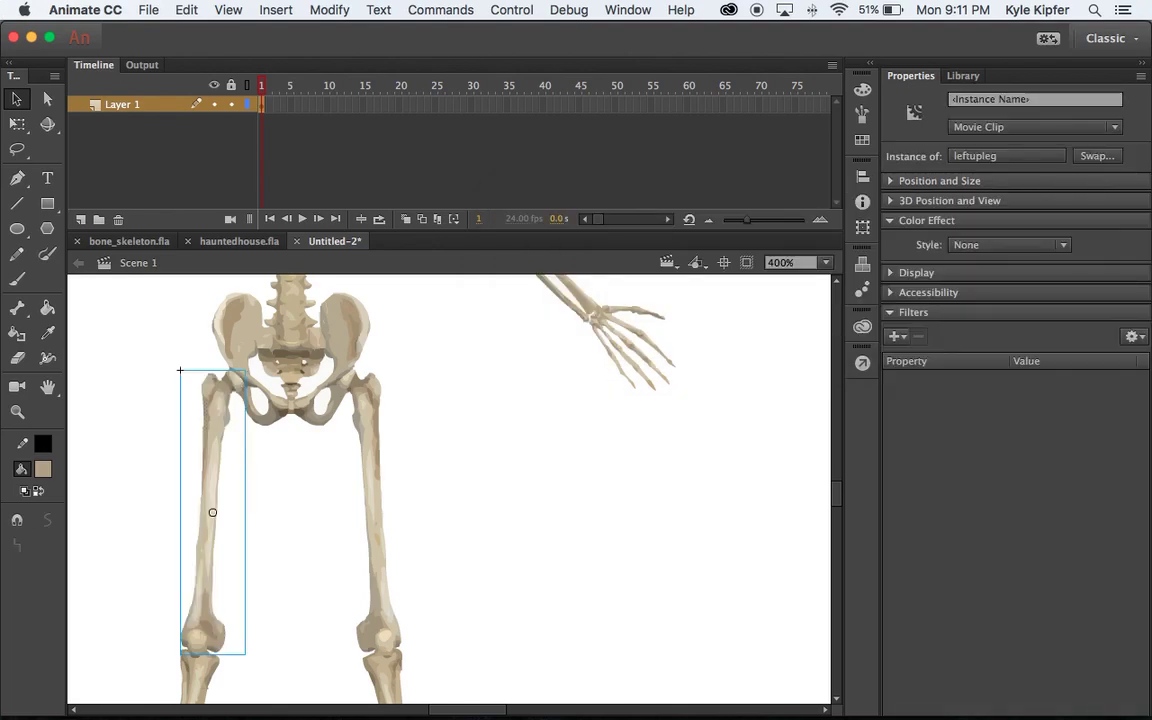
Lasso the left shin without the thigh and make it Movie Clip 'rightlowleg'.
scroll(316, 482, "down", 10)
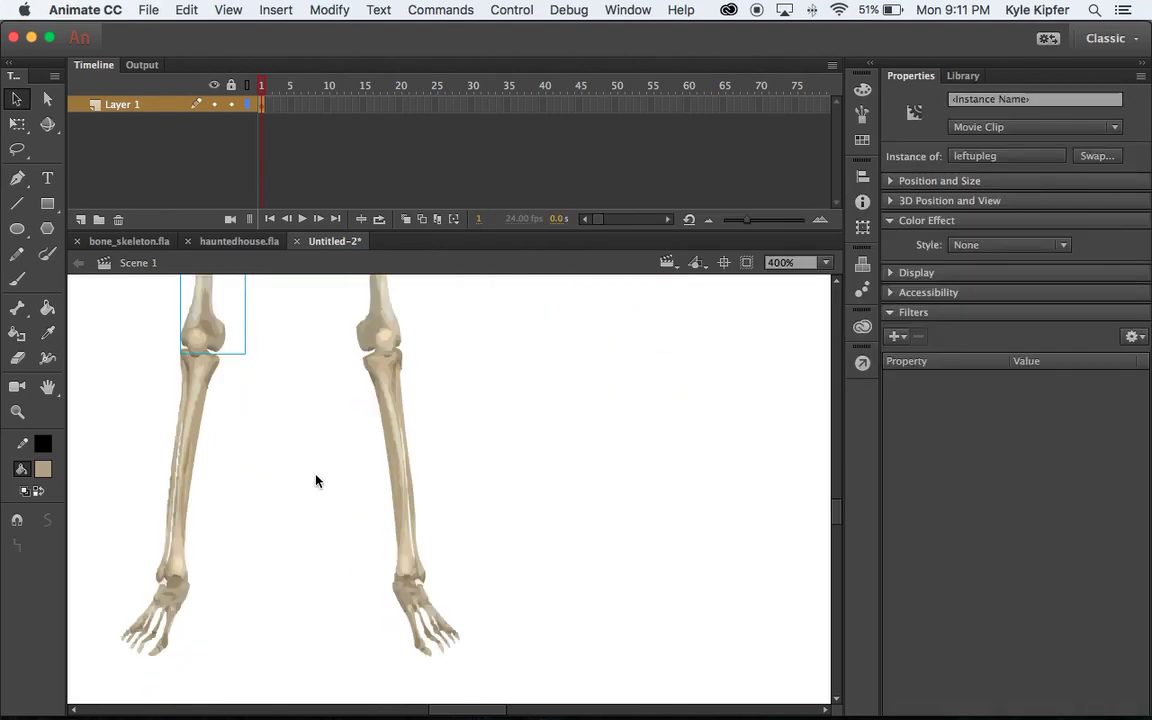
key("l")
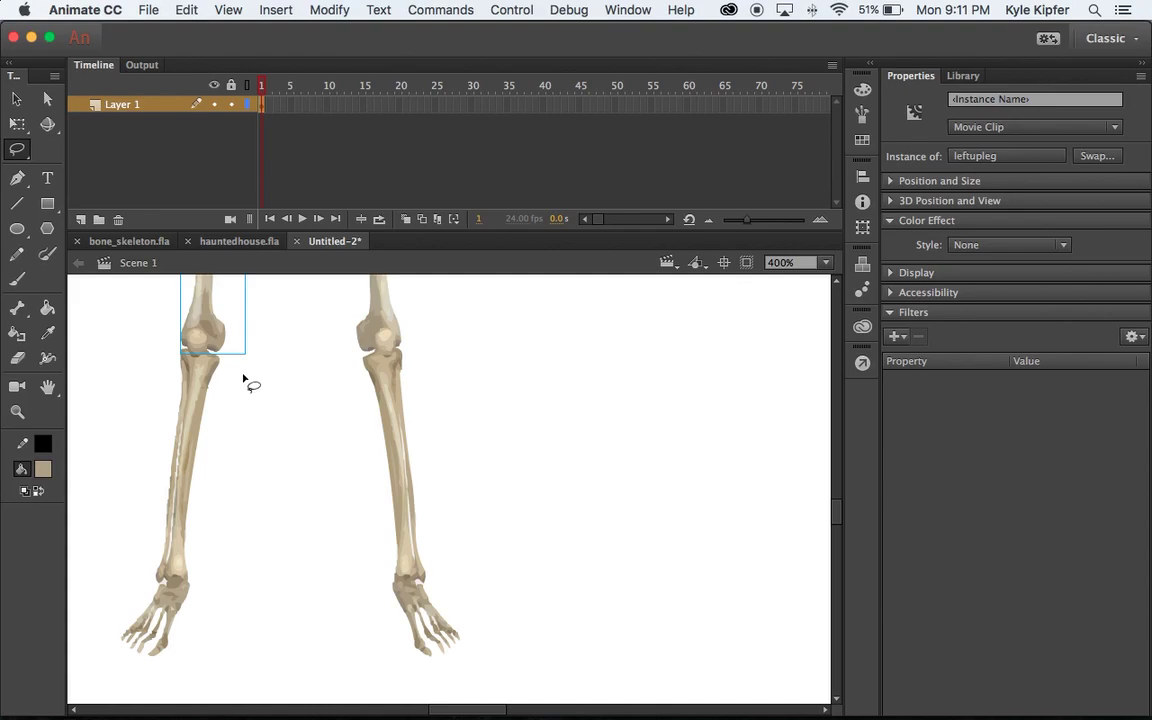
left_click(224, 351)
mouse_move(226, 354)
left_mouse_down()
mouse_move(168, 367)
mouse_move(142, 578)
mouse_move(197, 584)
mouse_move(208, 567)
mouse_move(214, 446)
mouse_move(246, 378)
left_mouse_up()
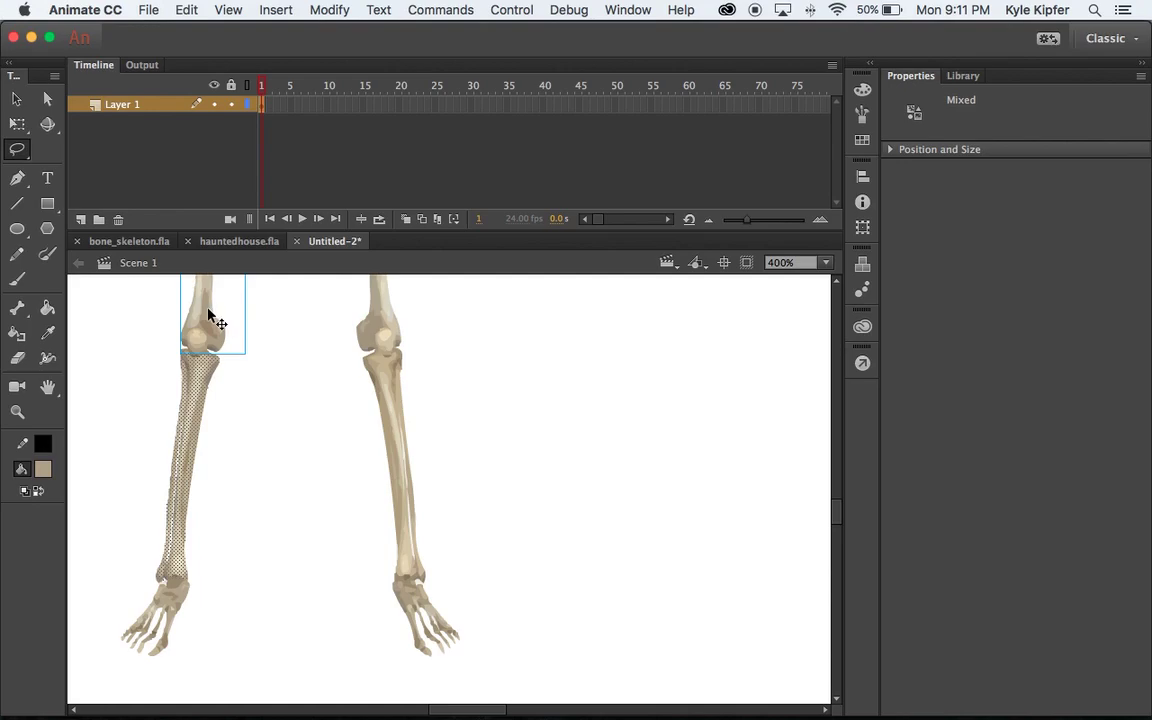
key("v")
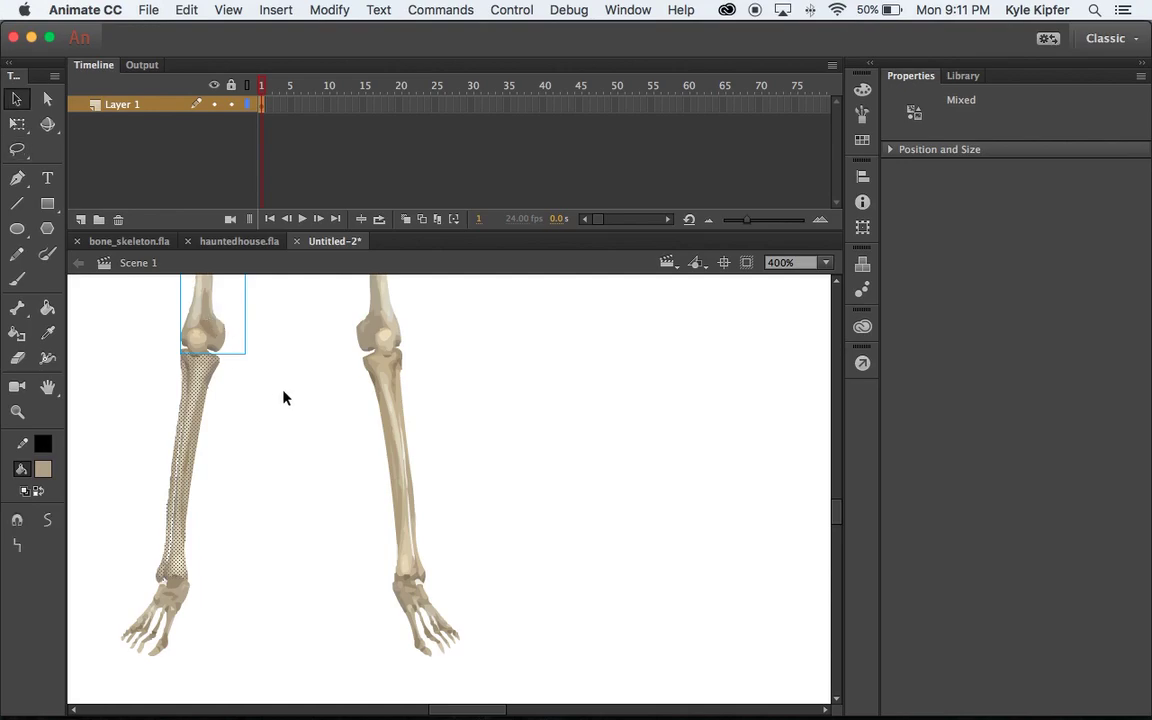
left_click(208, 305, "shift")
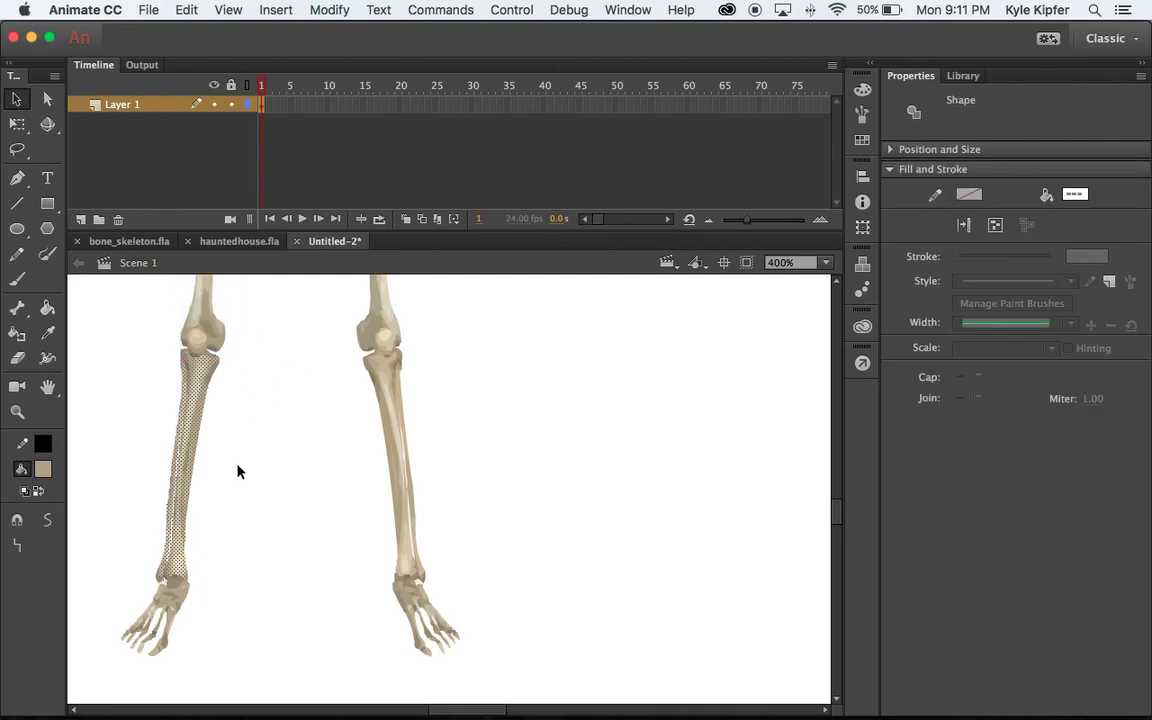
key("F8")
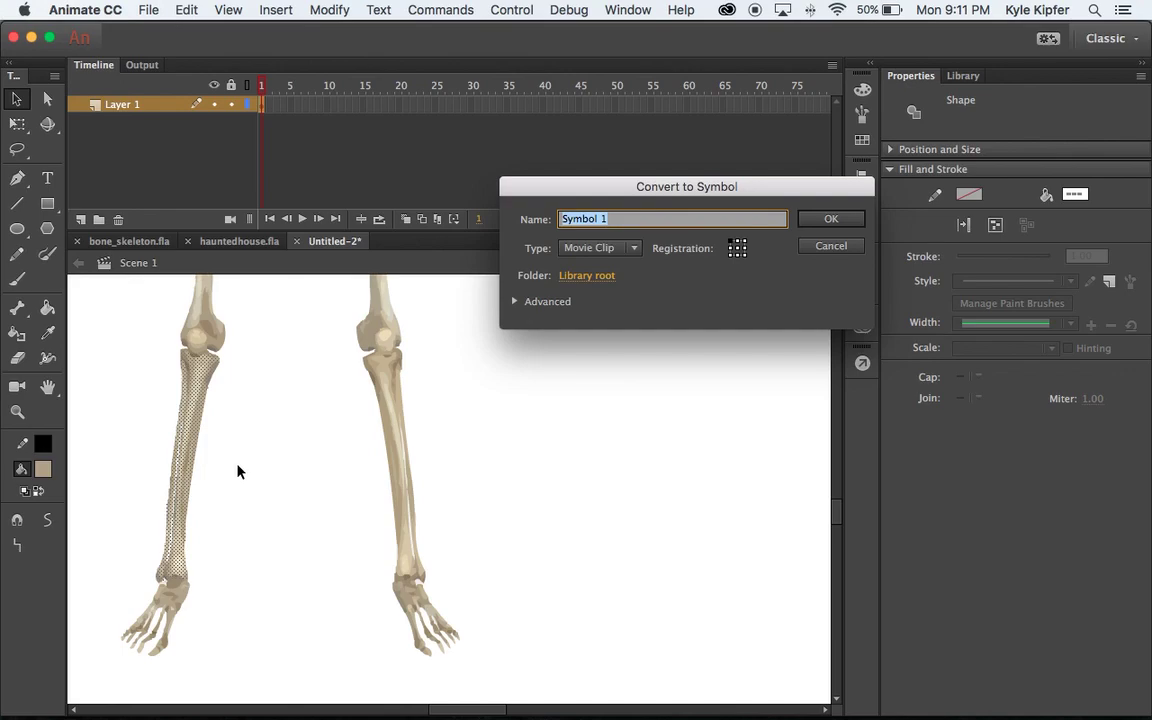
type("rightlowleg")
key("Return")
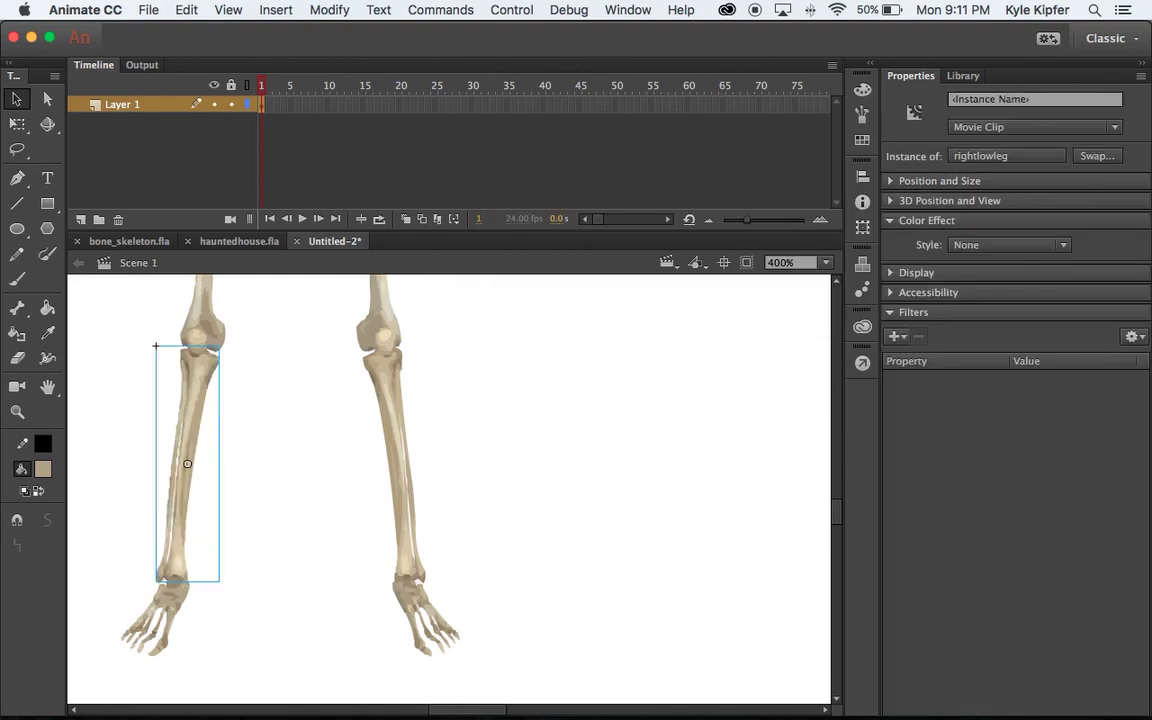
Lasso the left foot without the shin and make it Movie Clip 'leftfoot'.
key("l")
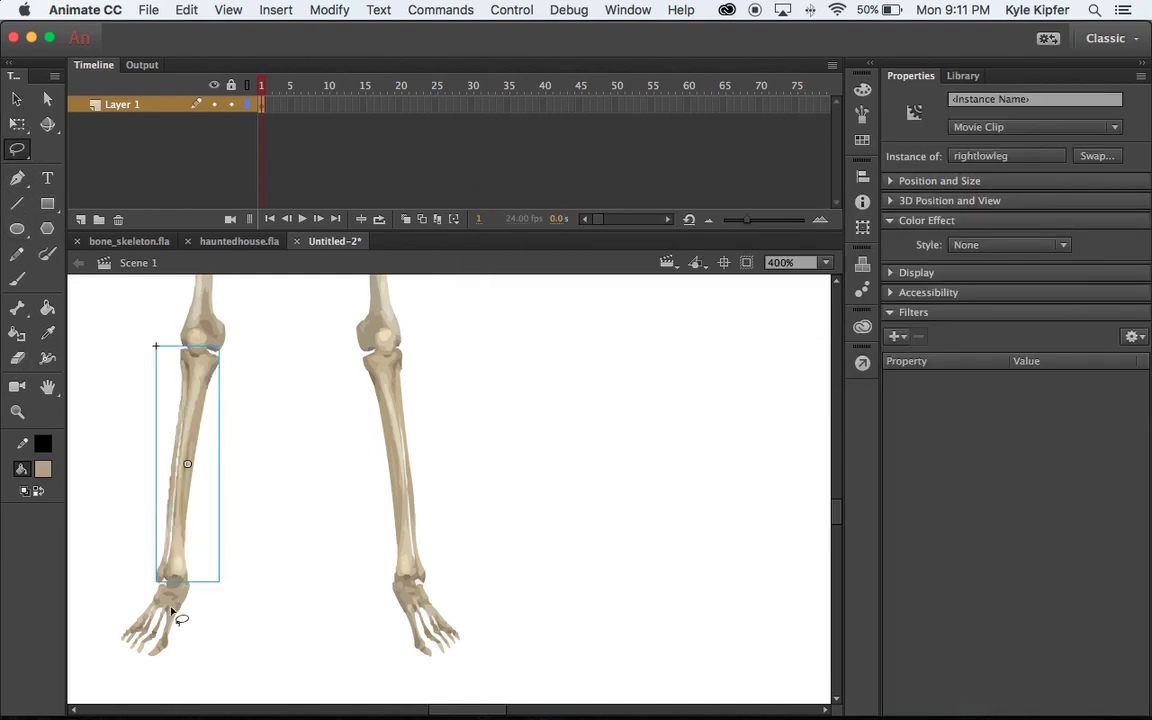
mouse_move(211, 604)
left_mouse_down()
mouse_move(149, 586)
mouse_move(104, 645)
mouse_move(135, 668)
mouse_move(199, 653)
mouse_move(211, 598)
left_mouse_up()
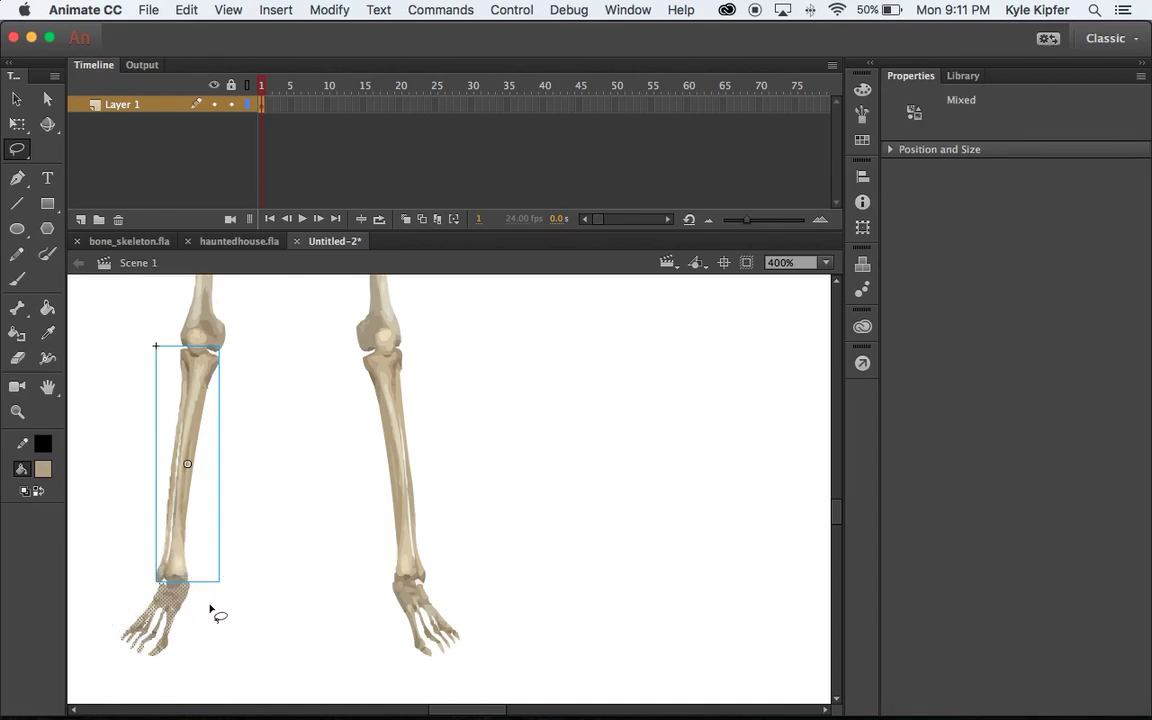
key("v")
left_click(200, 383, "shift")
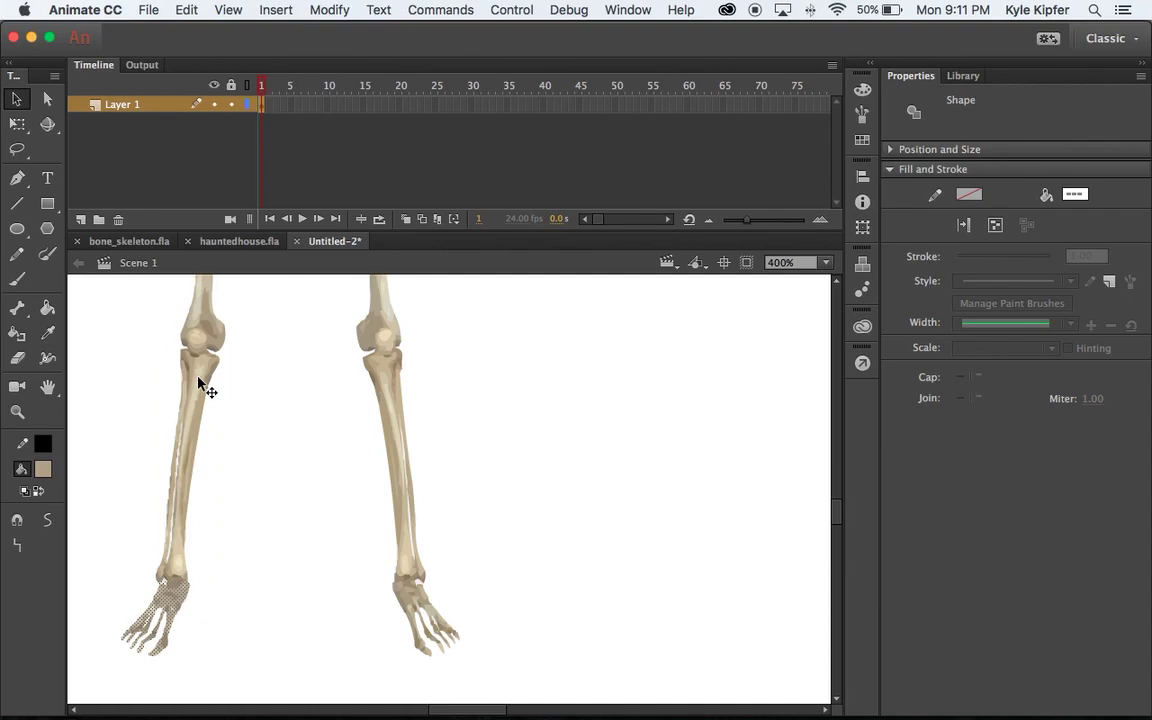
key("F8")
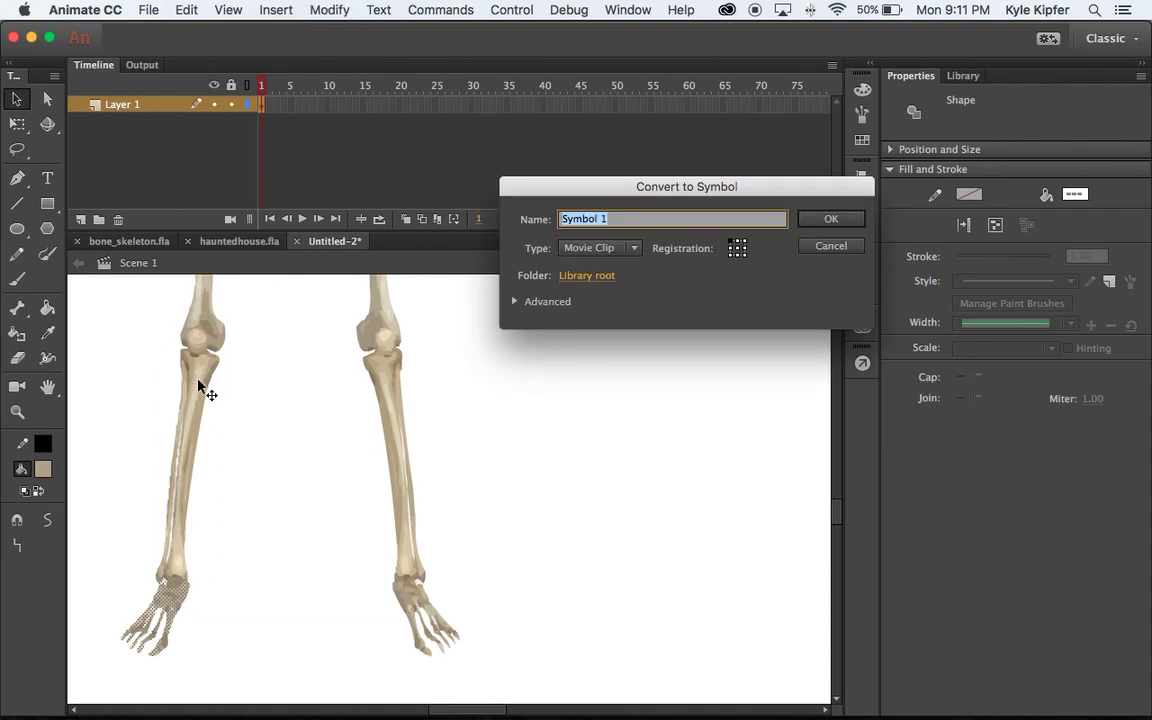
type("rig")
type("t")
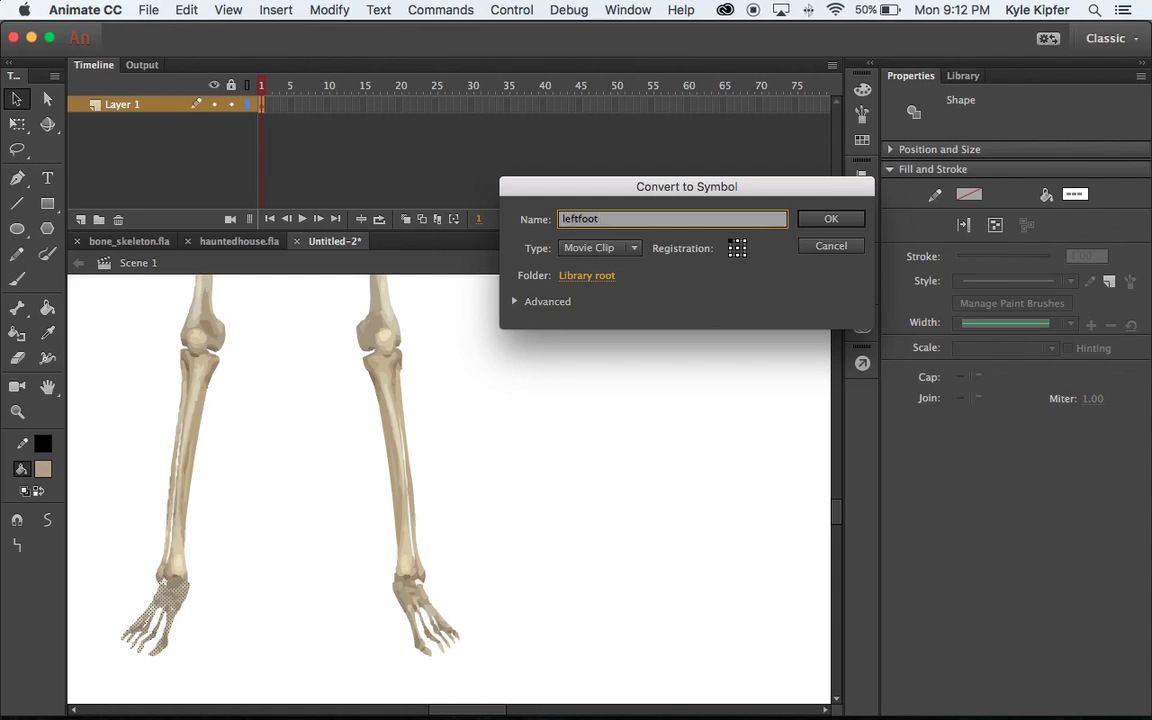
key("Return")
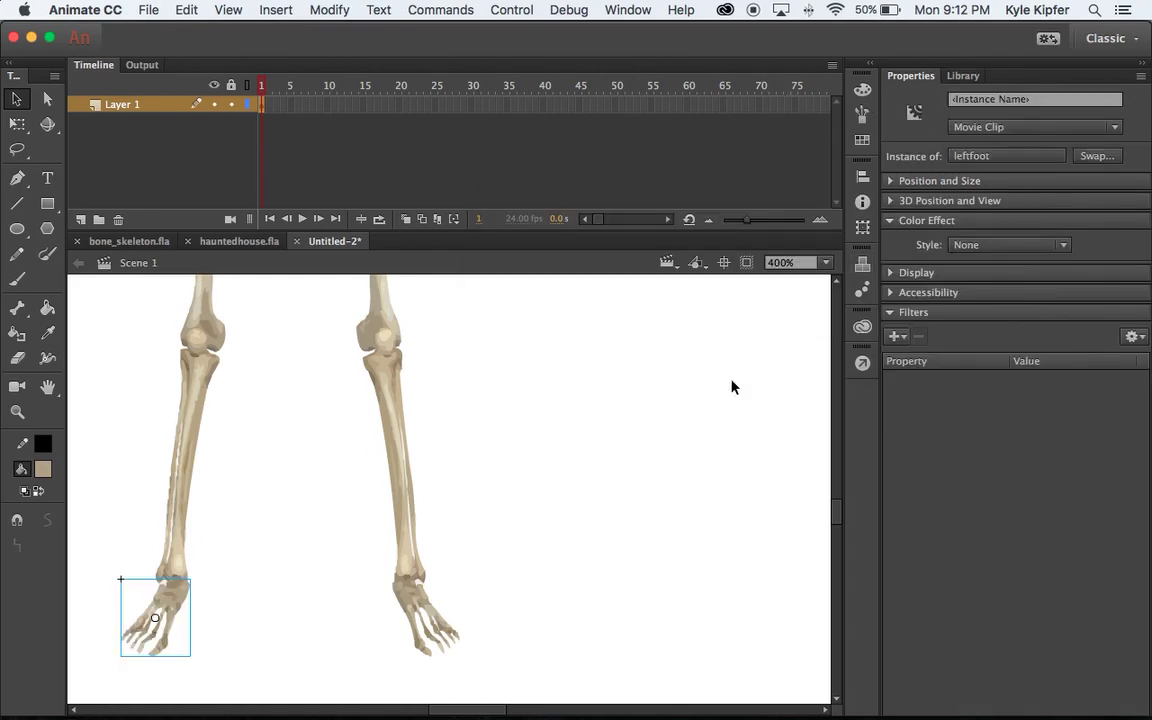
Rename the lower-leg symbol from rightlowleg to leftlowleg in Symbol Properties.
left_click(195, 398)
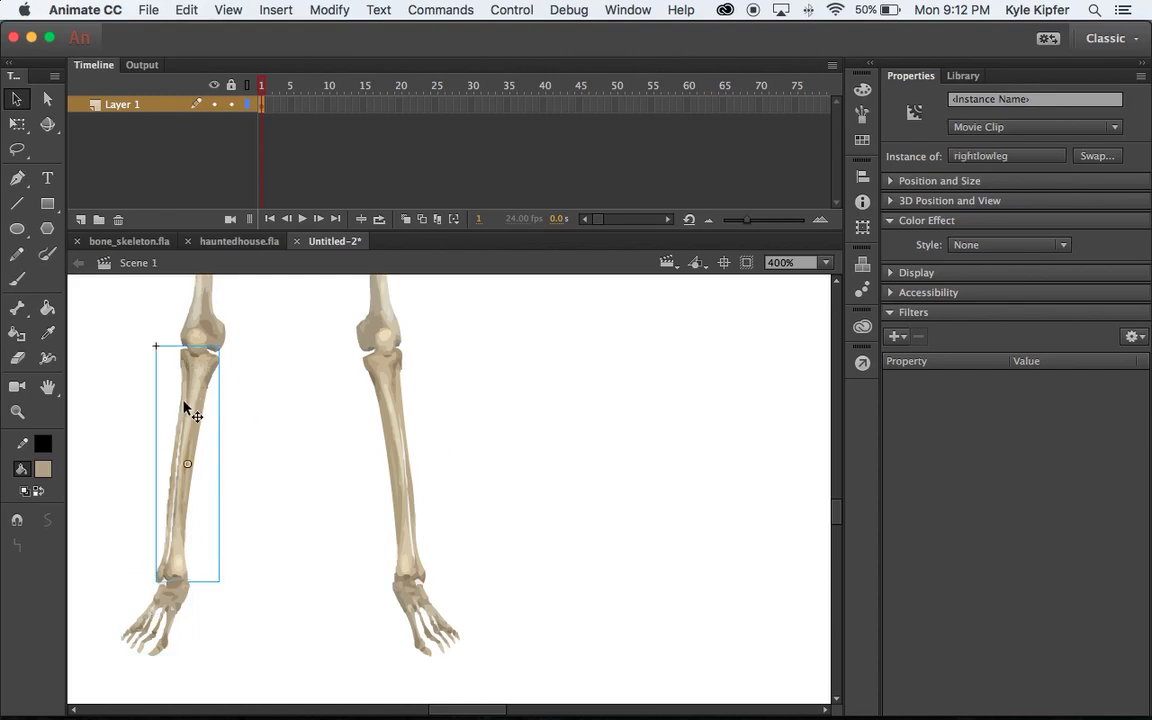
left_click(1013, 158)
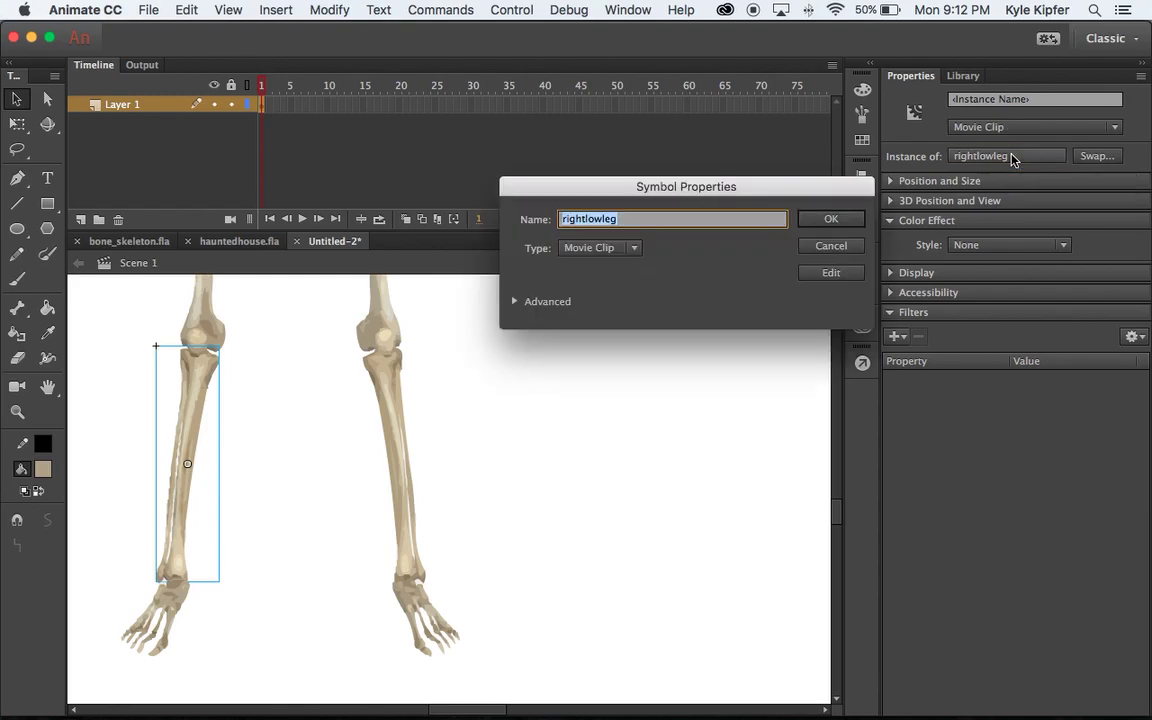
left_click(584, 218)
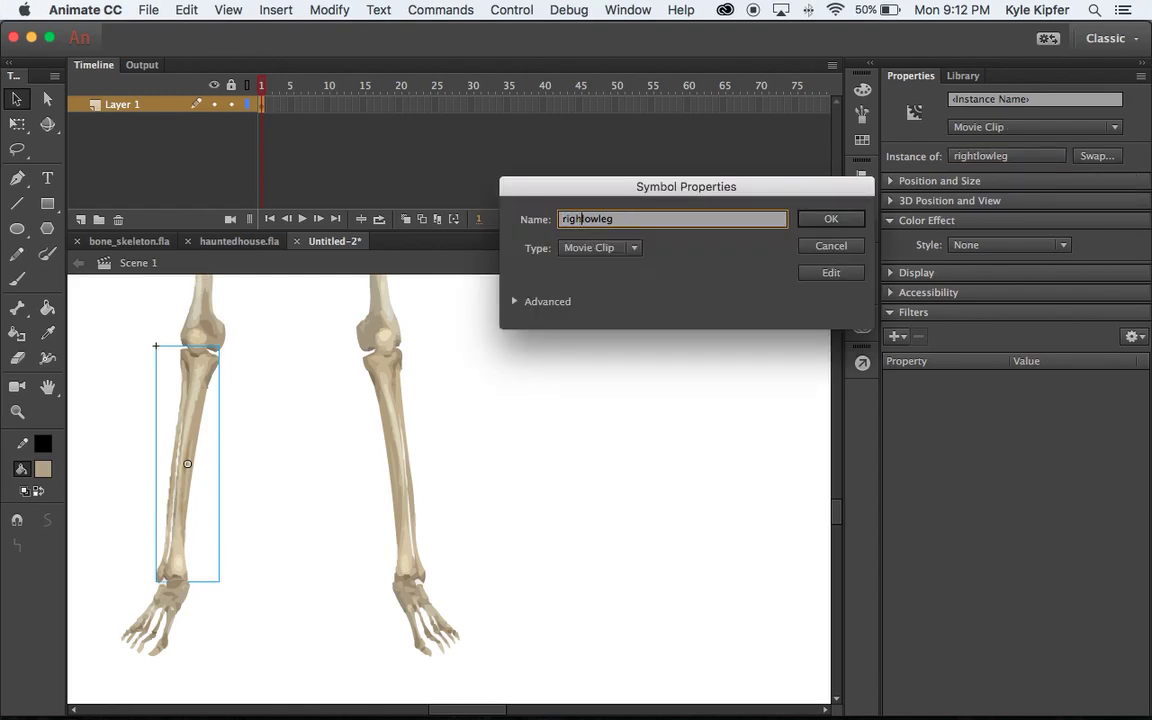
key("BackSpace")
key("BackSpace")
key("BackSpace")
key("BackSpace")
key("BackSpace")
type("left")
left_click(830, 218)
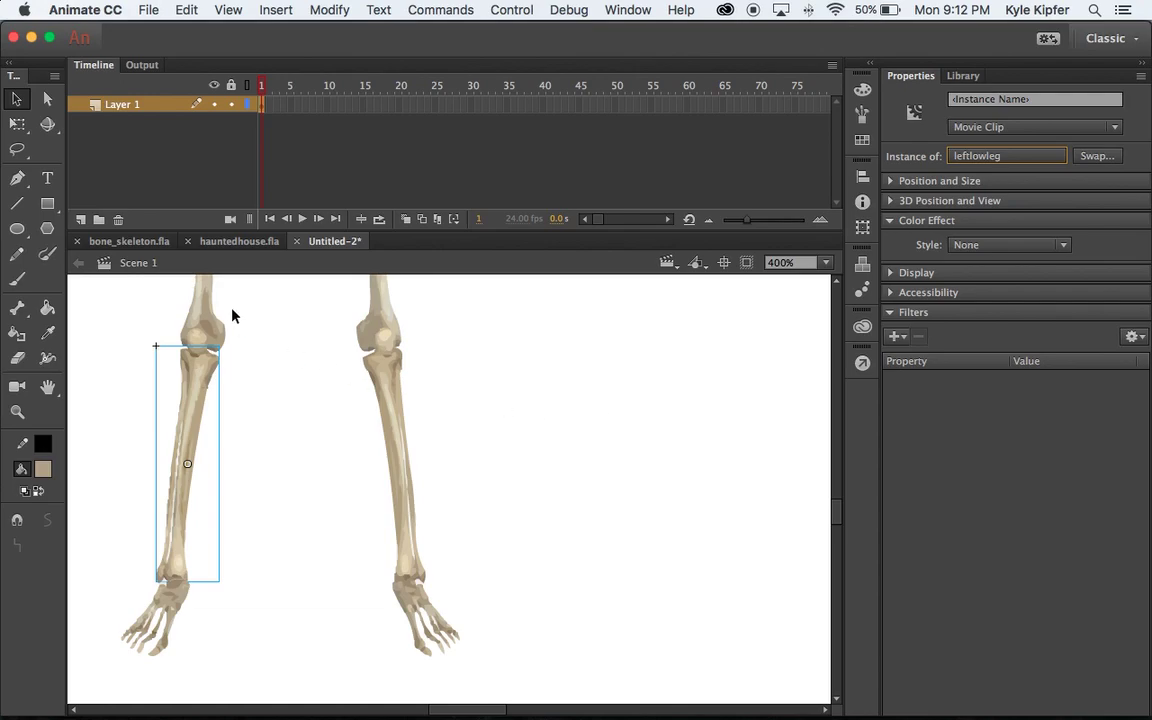
left_click(200, 309)
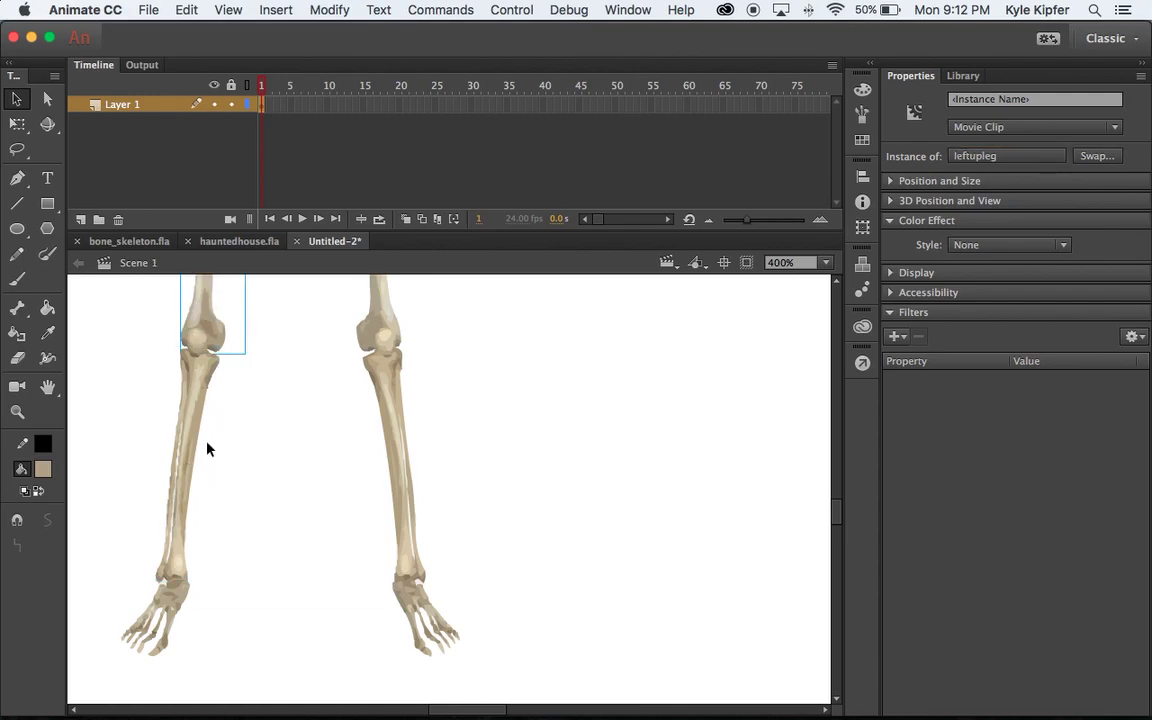
Lasso the right thigh without the pelvis and make it Movie Clip 'rightupleg'.
left_click(185, 417)
scroll(437, 432, "up", 5)
scroll(434, 431, "down", 3)
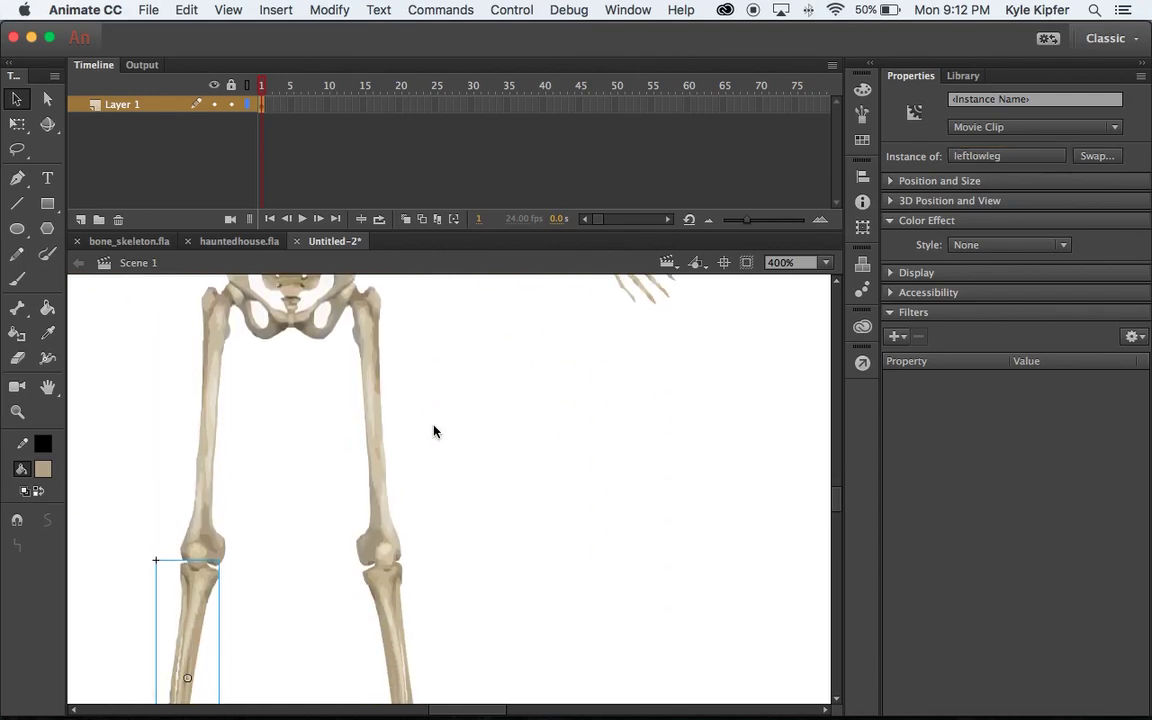
left_click(17, 148)
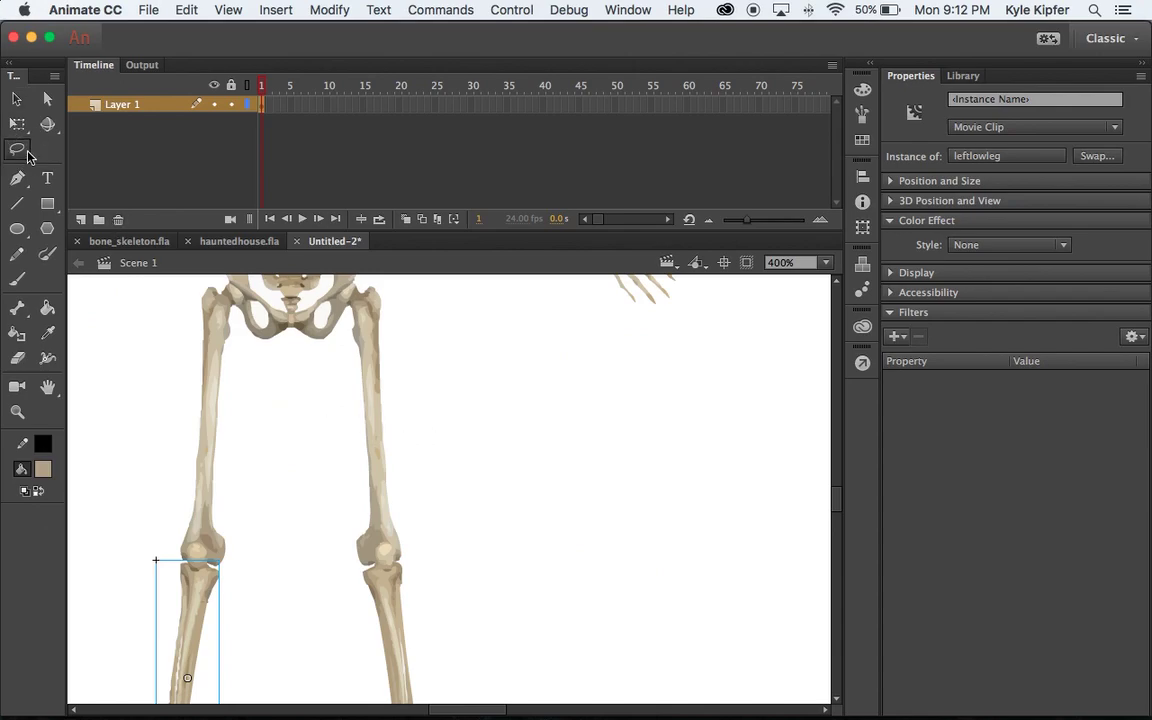
mouse_move(421, 298)
left_mouse_down()
mouse_move(357, 281)
mouse_move(337, 298)
mouse_move(348, 320)
mouse_move(329, 369)
mouse_move(323, 488)
mouse_move(342, 575)
mouse_move(396, 571)
mouse_move(427, 531)
mouse_move(412, 436)
mouse_move(414, 298)
left_mouse_up()
key("v")
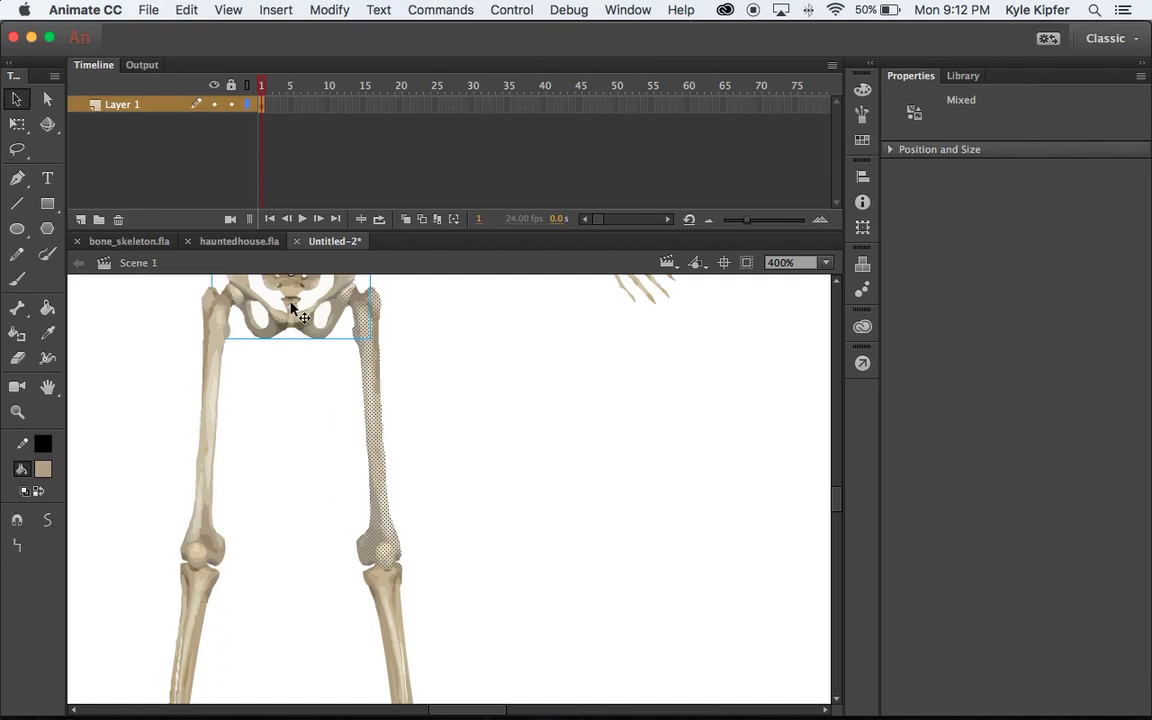
left_click(291, 306, "shift")
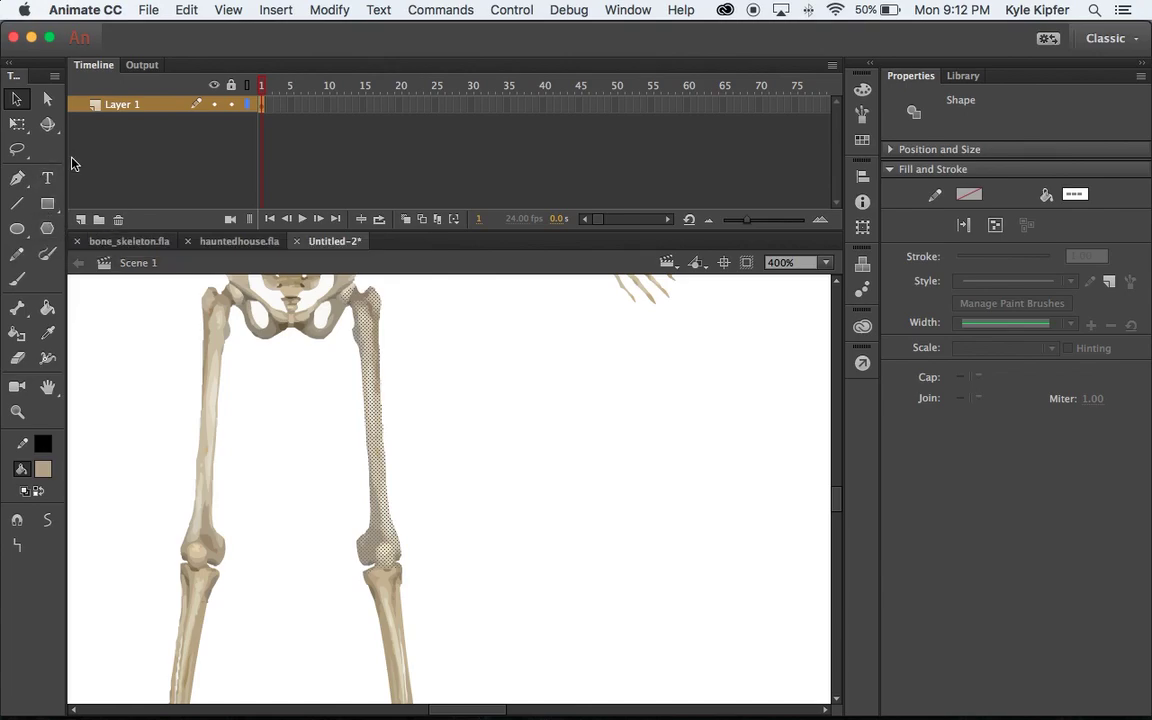
key("F8")
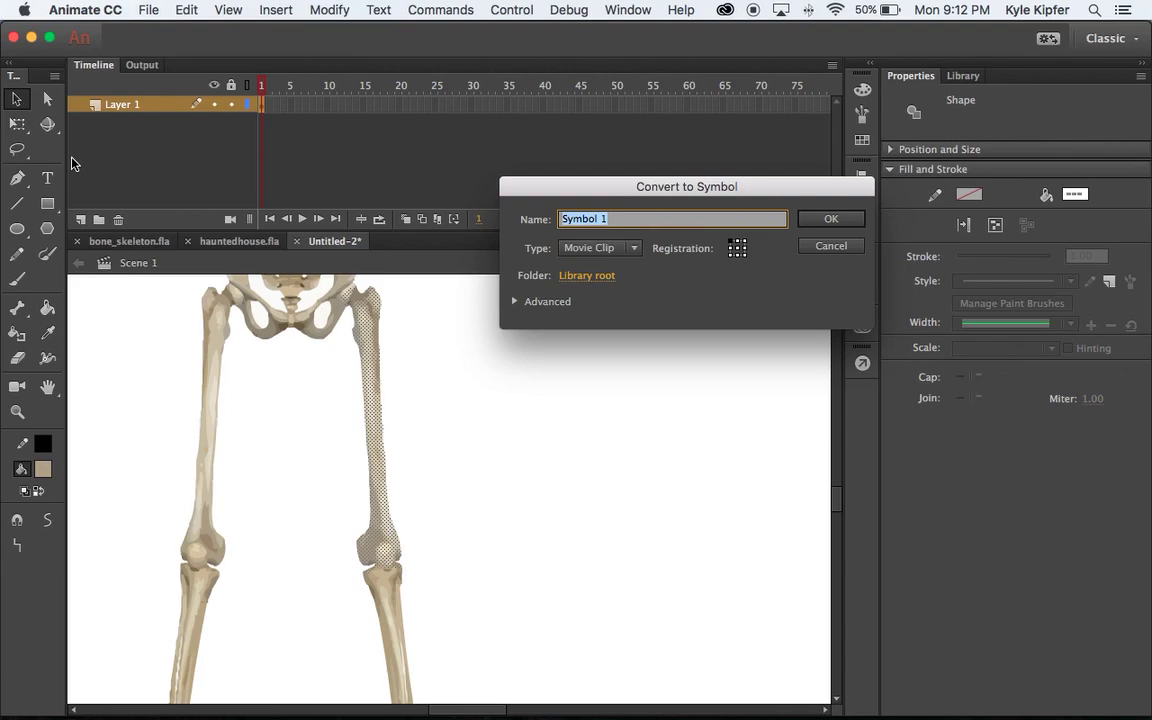
type("rightupleg")
key("Return")
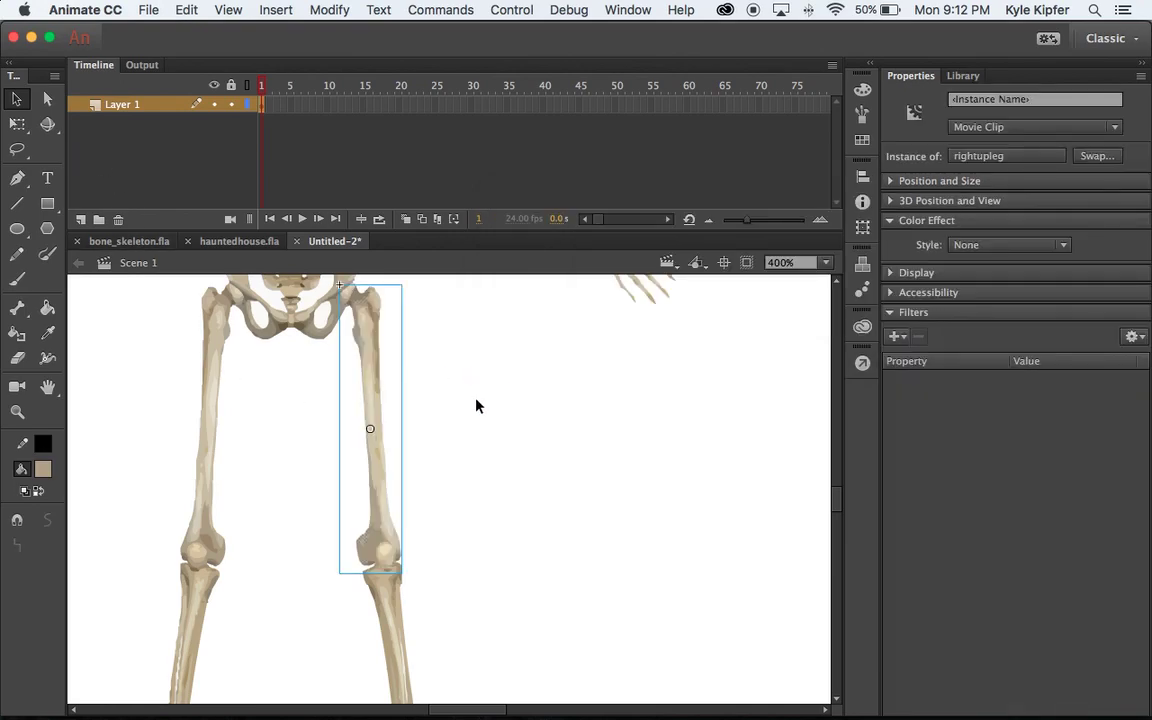
Lasso the right shin without the thigh and make it Movie Clip 'rightlowleg'.
scroll(465, 440, "down", 5)
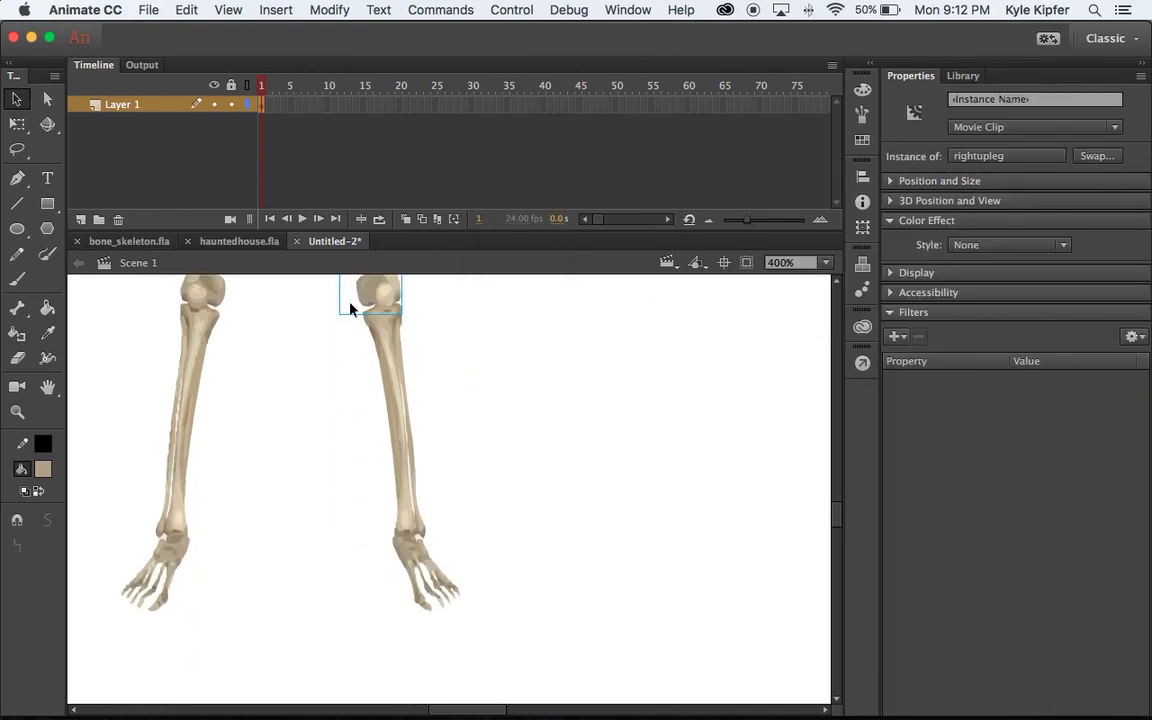
key("l")
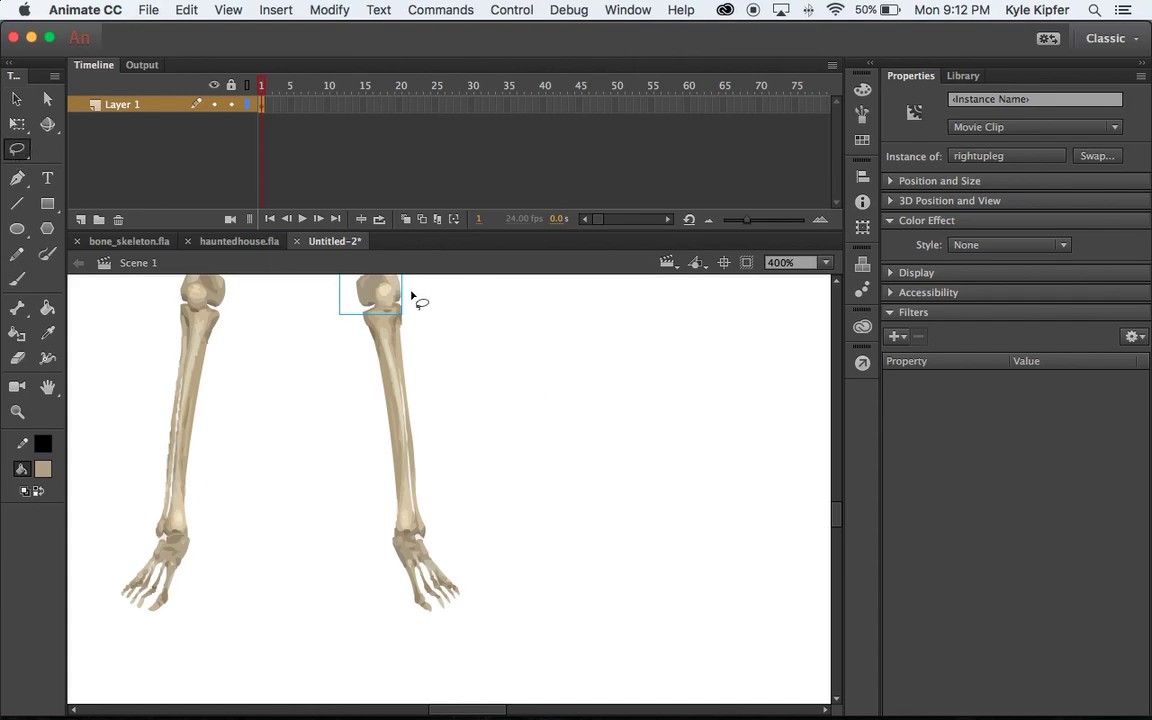
mouse_move(411, 308)
left_mouse_down()
mouse_move(356, 316)
mouse_move(384, 432)
mouse_move(388, 531)
mouse_move(419, 543)
mouse_move(440, 537)
mouse_move(448, 509)
mouse_move(413, 305)
left_mouse_up()
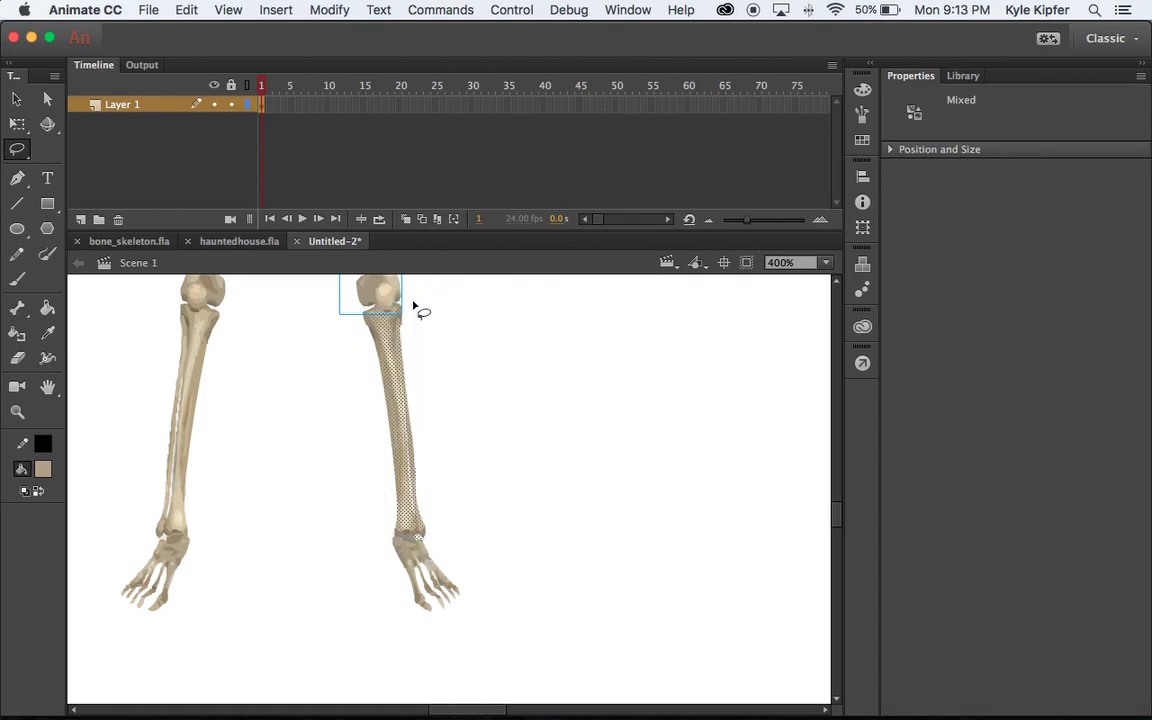
left_click(16, 98)
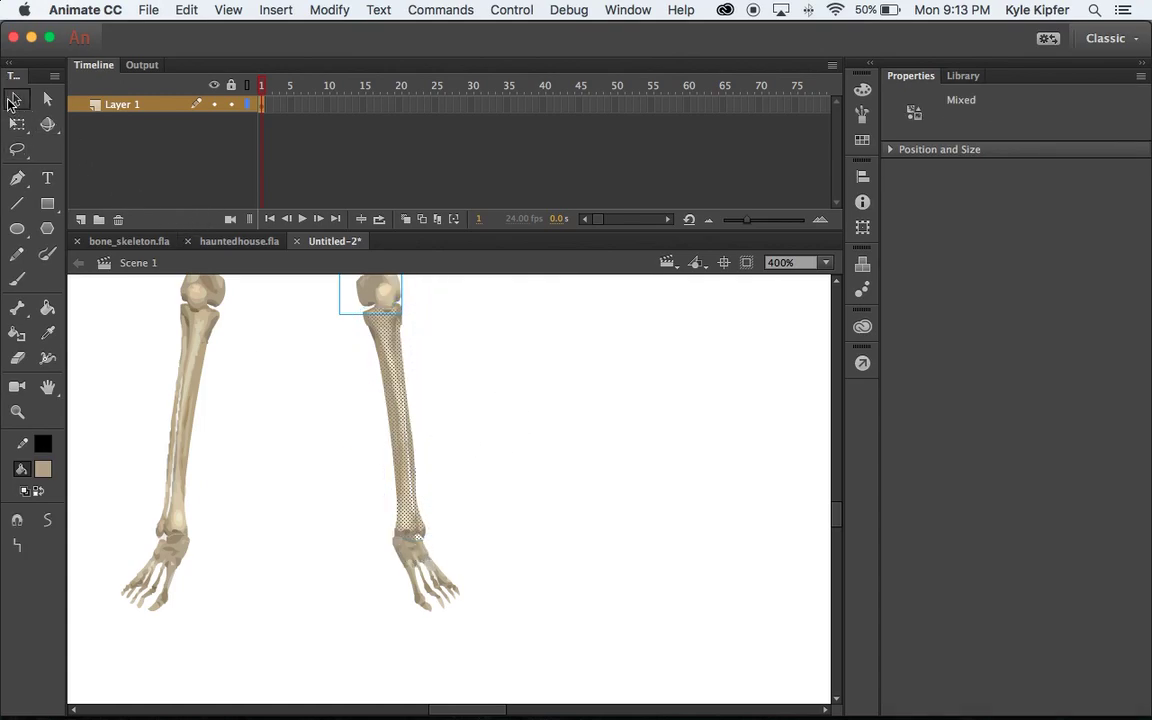
left_click(383, 300)
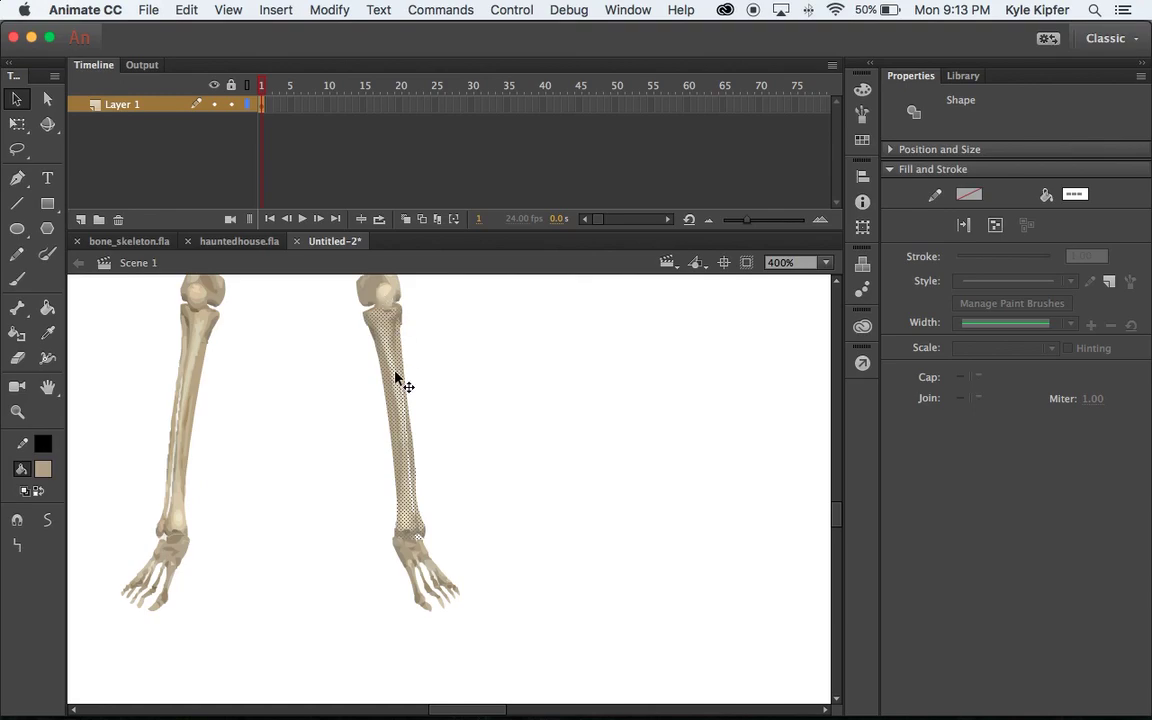
key("F8")
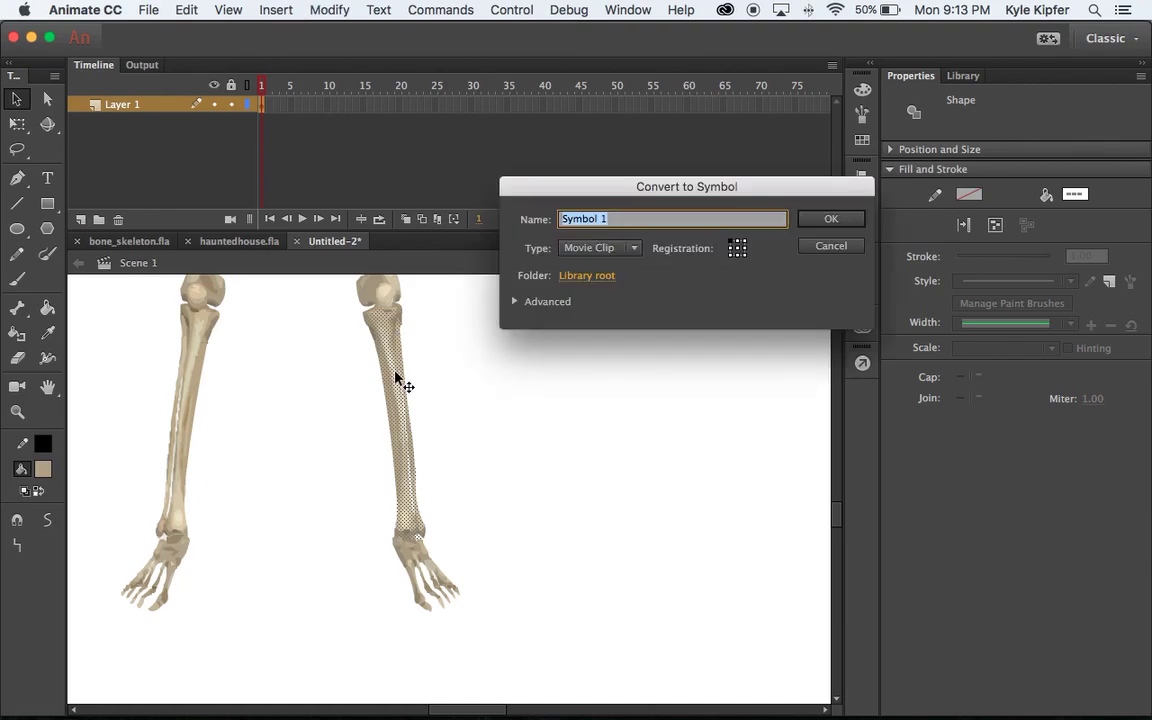
type("rightlowleg")
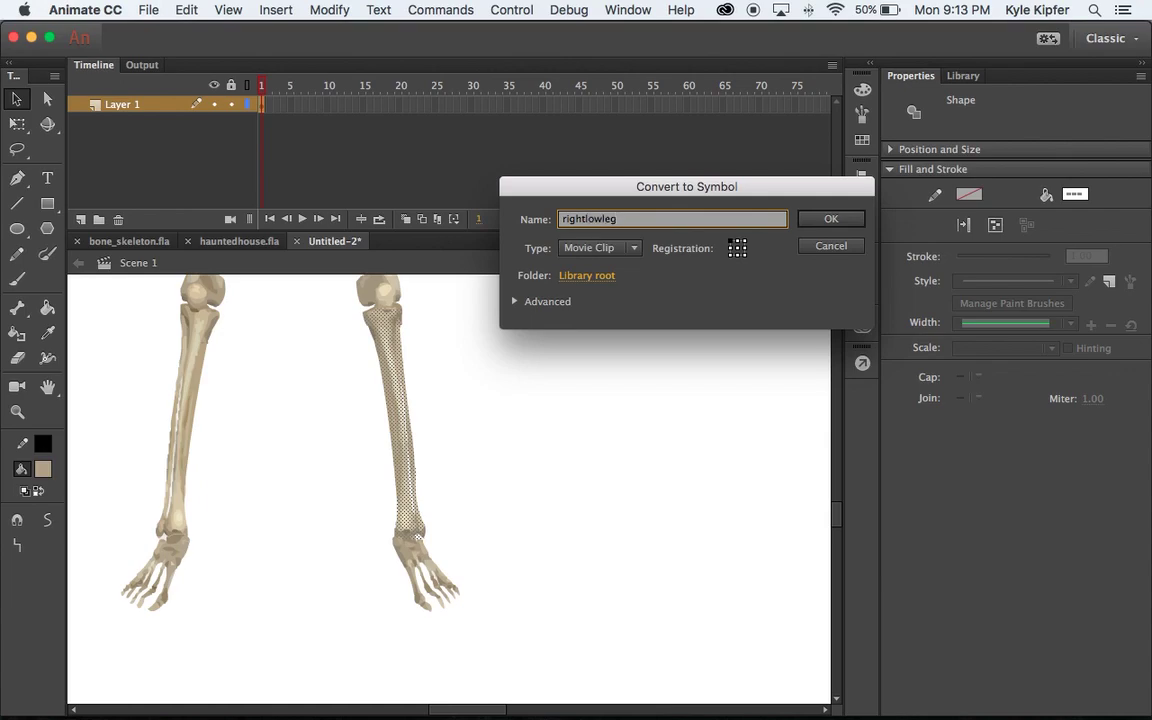
key("Return")
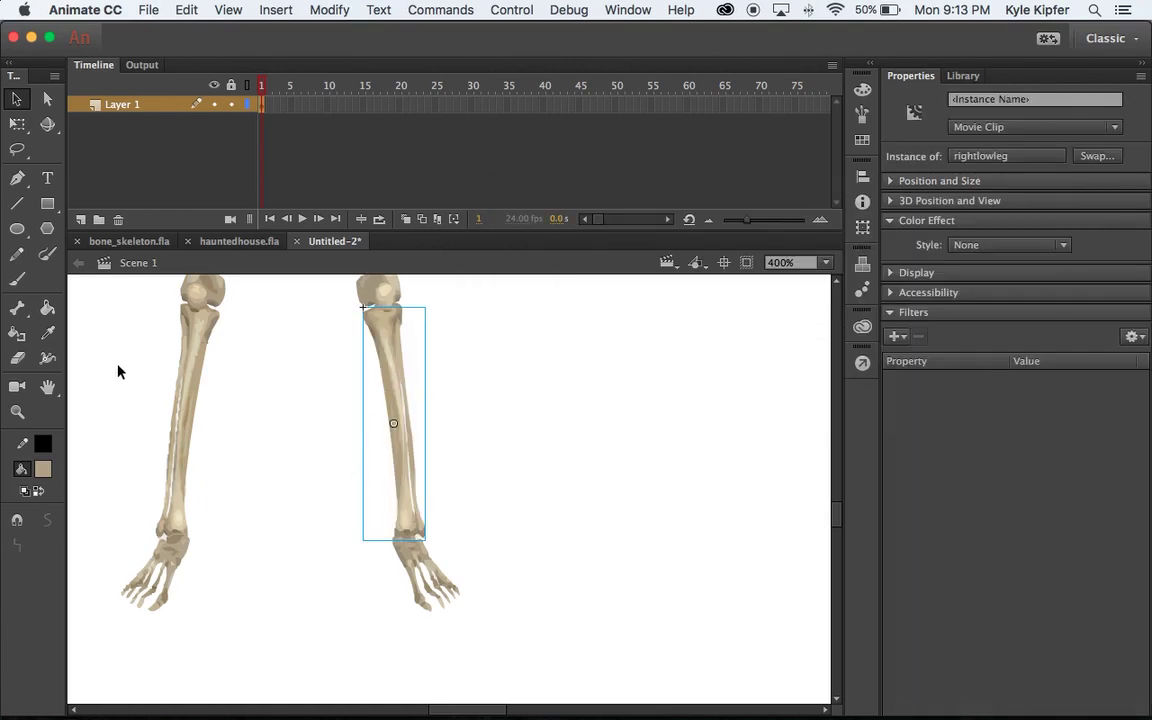
Lasso the right foot without the shin and start converting it to a symbol.
left_click(17, 149)
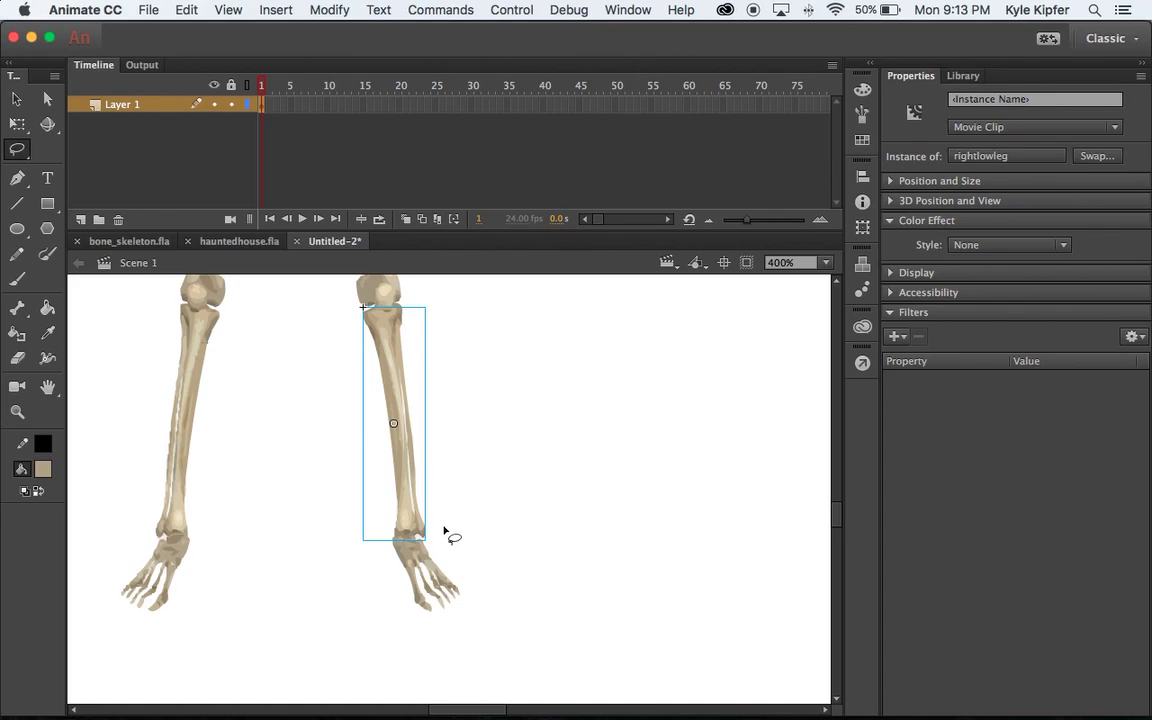
mouse_move(445, 530)
left_mouse_down()
mouse_move(389, 536)
mouse_move(383, 550)
mouse_move(409, 617)
mouse_move(466, 615)
mouse_move(482, 571)
mouse_move(445, 531)
left_mouse_up()
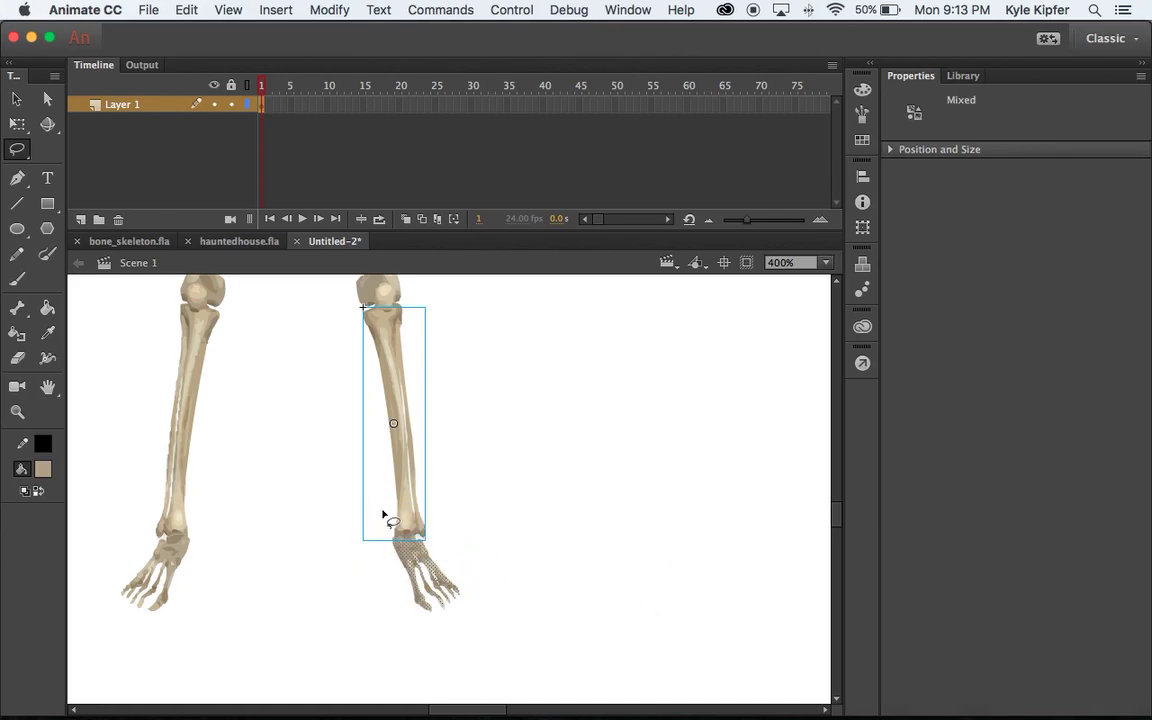
key("v")
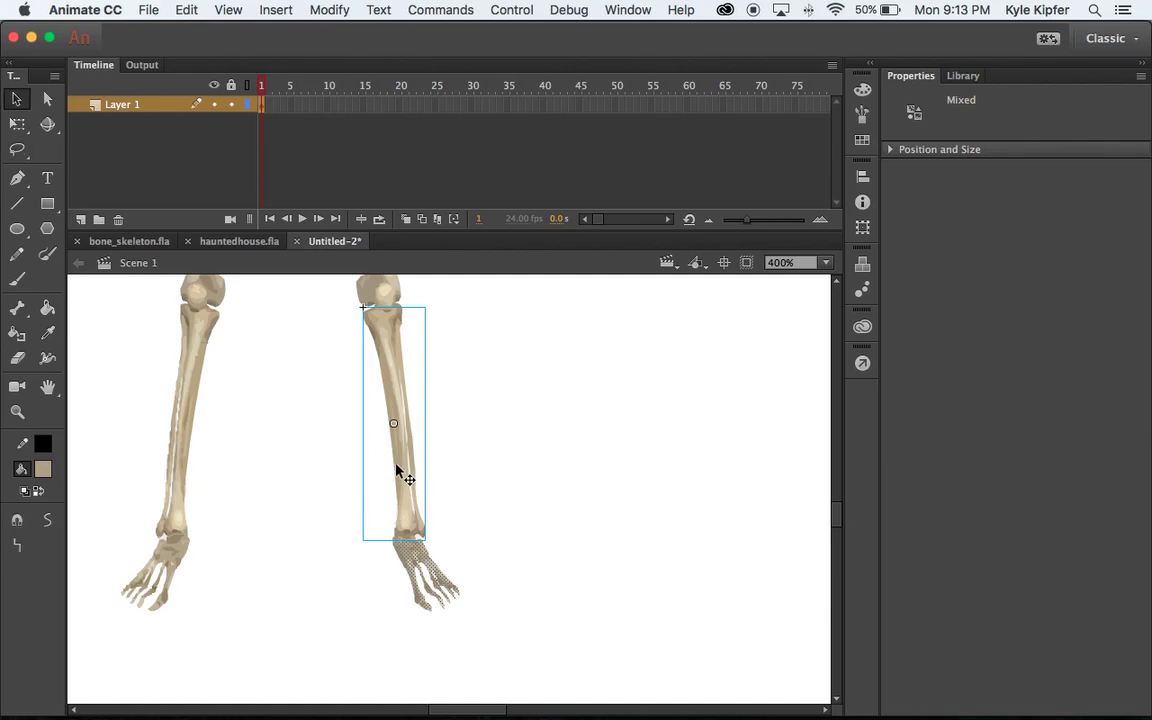
left_click(404, 472, "shift")
key("F8")
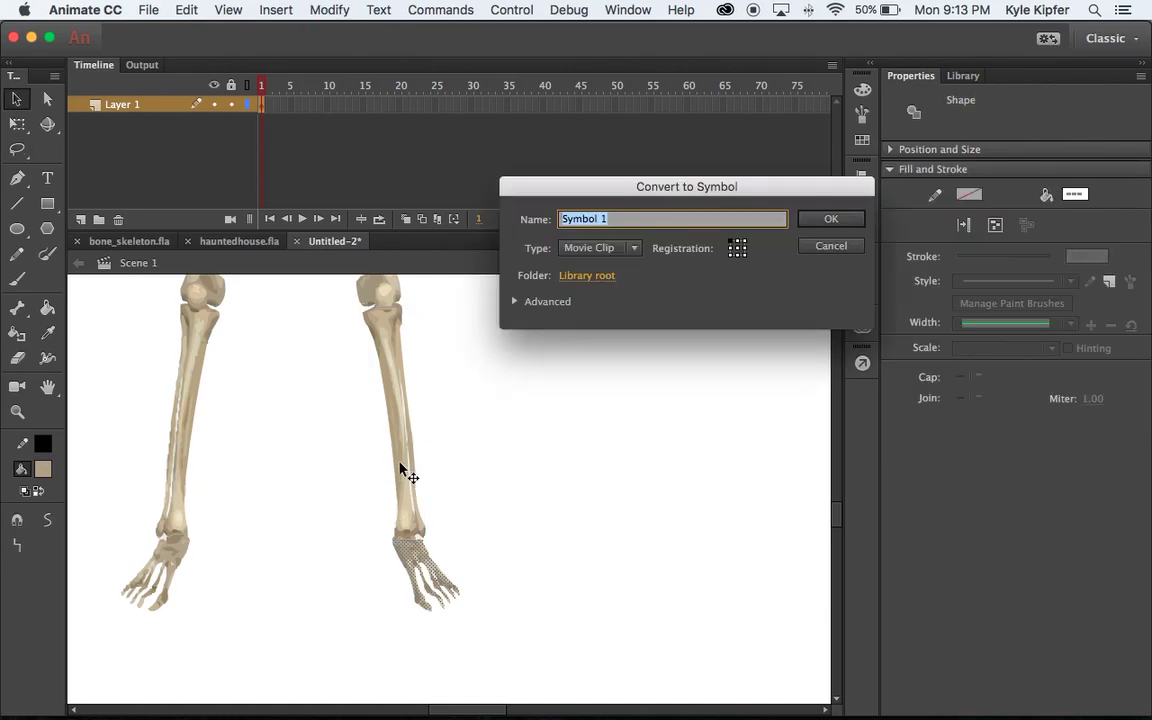
Name the right-foot movie clip 'rightfoot' and zoom out to show the whole skeleton.
type("rightfoot")
key("Return")
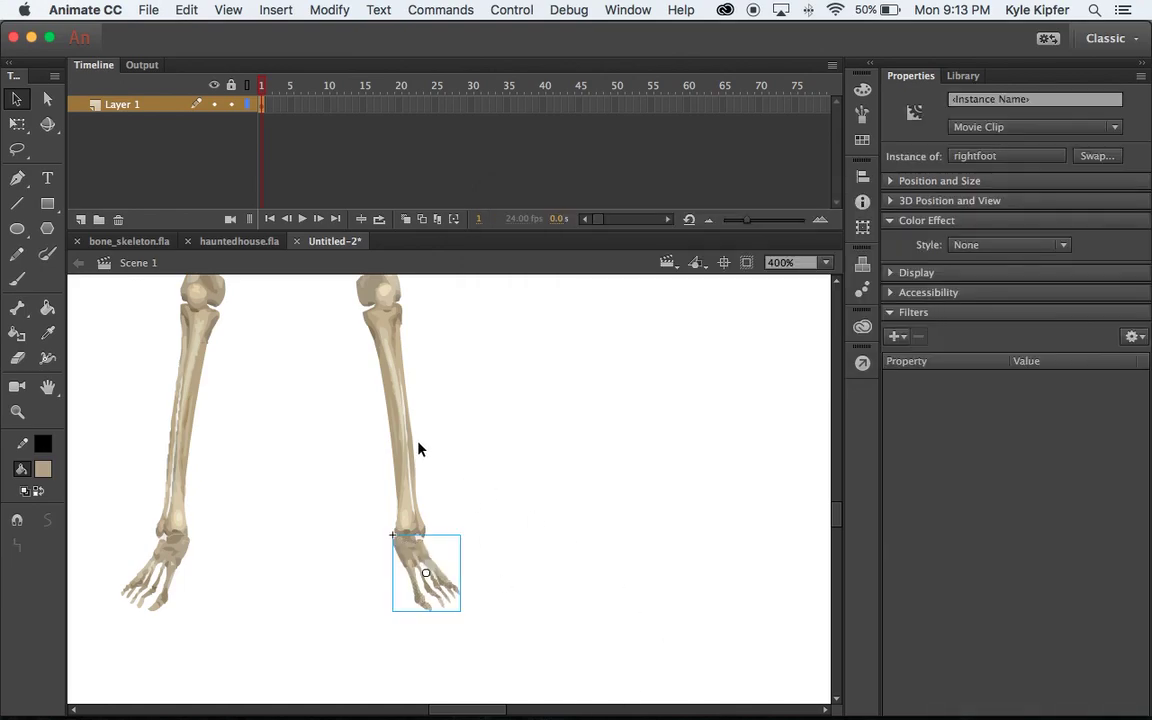
key("z")
left_click(329, 371, "alt")
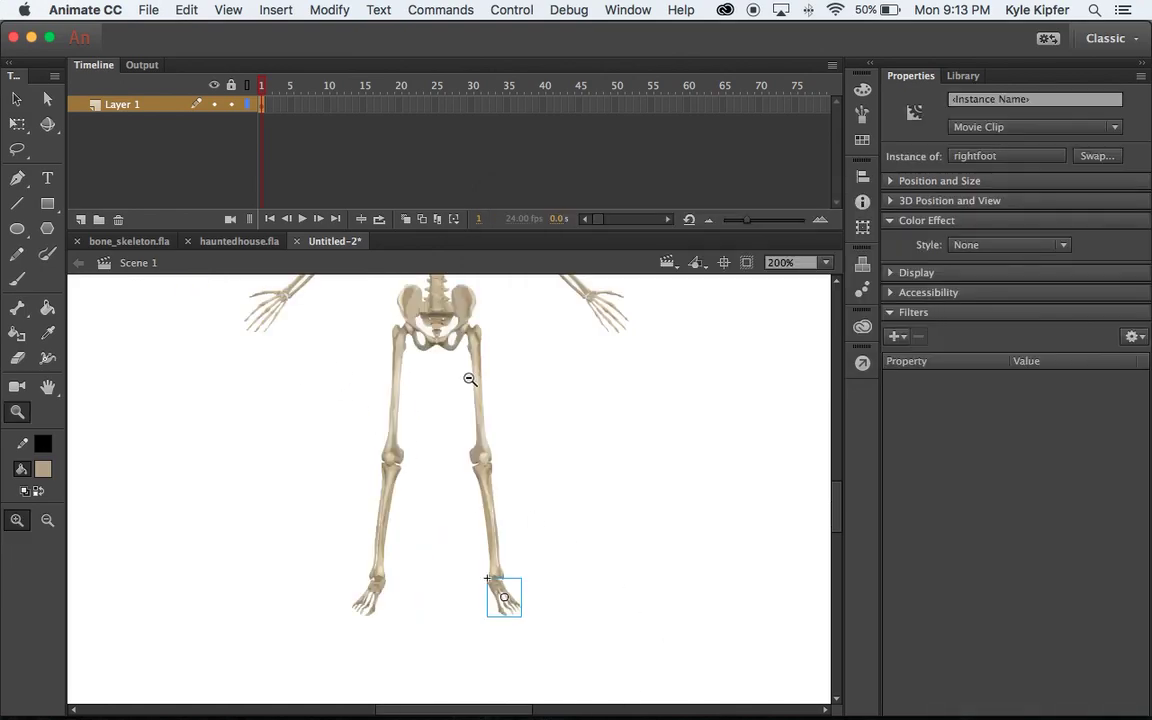
left_click(468, 380, "alt")
Select the torso, arm, hand, thigh and lower-leg pieces in turn to confirm they're symbols.
left_click(16, 100)
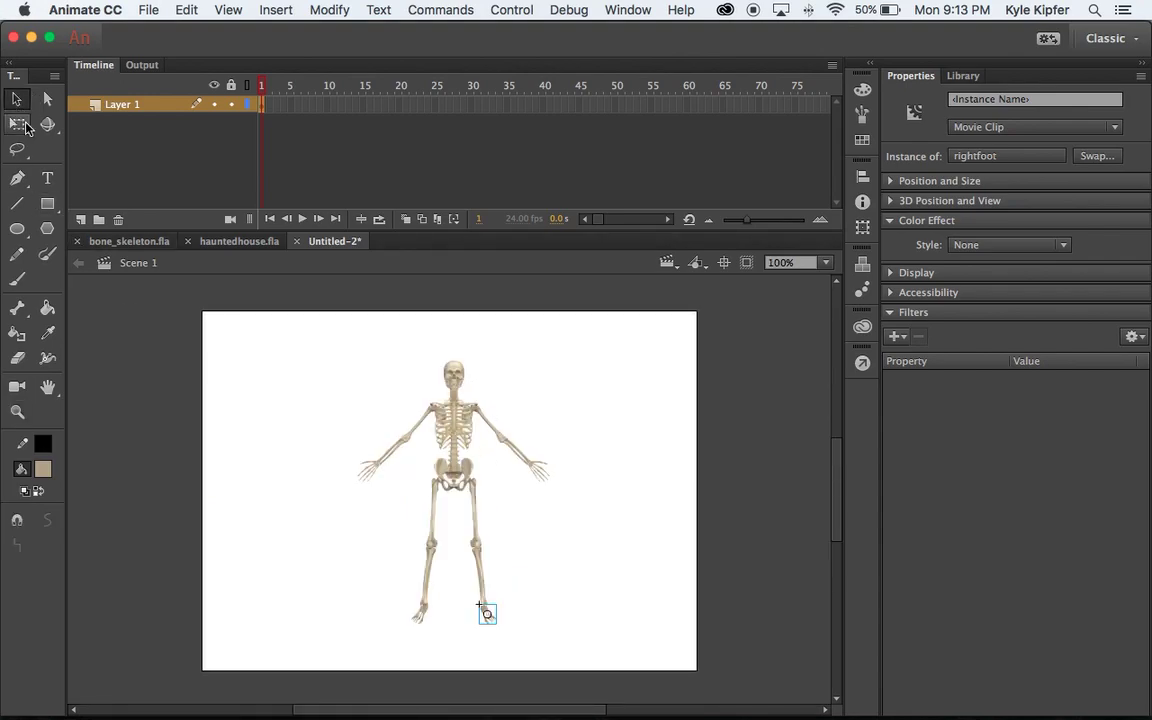
left_click(452, 432)
left_click(411, 418)
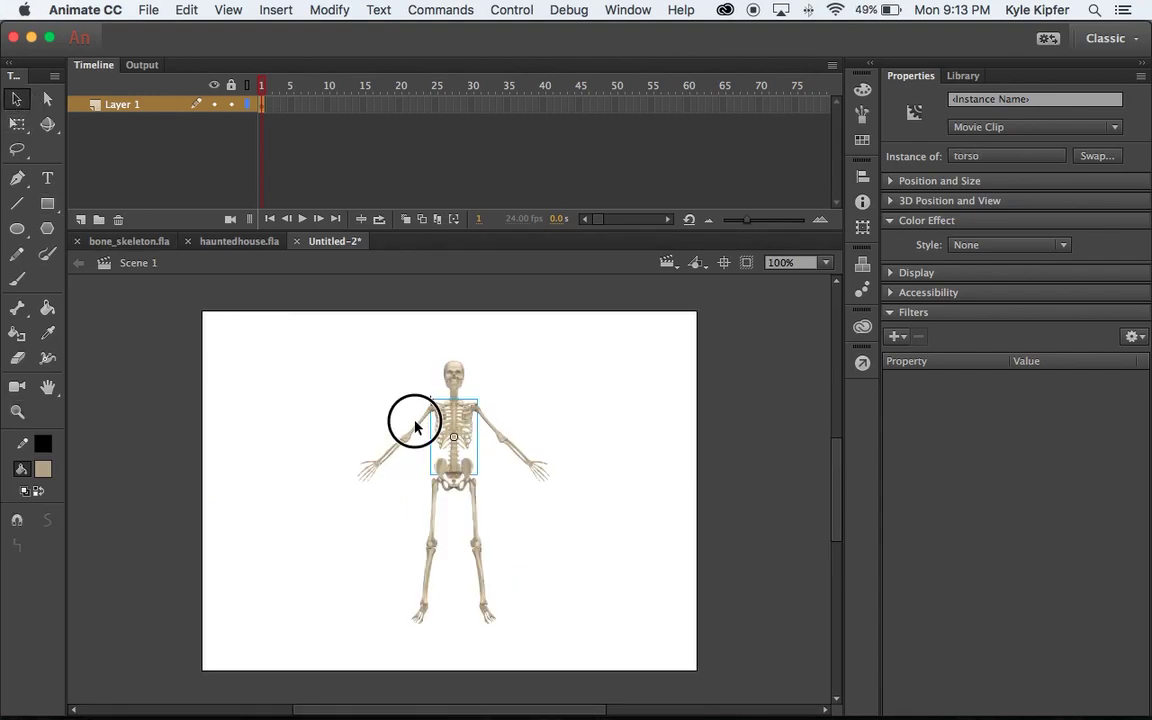
left_click(386, 455)
left_click(368, 469)
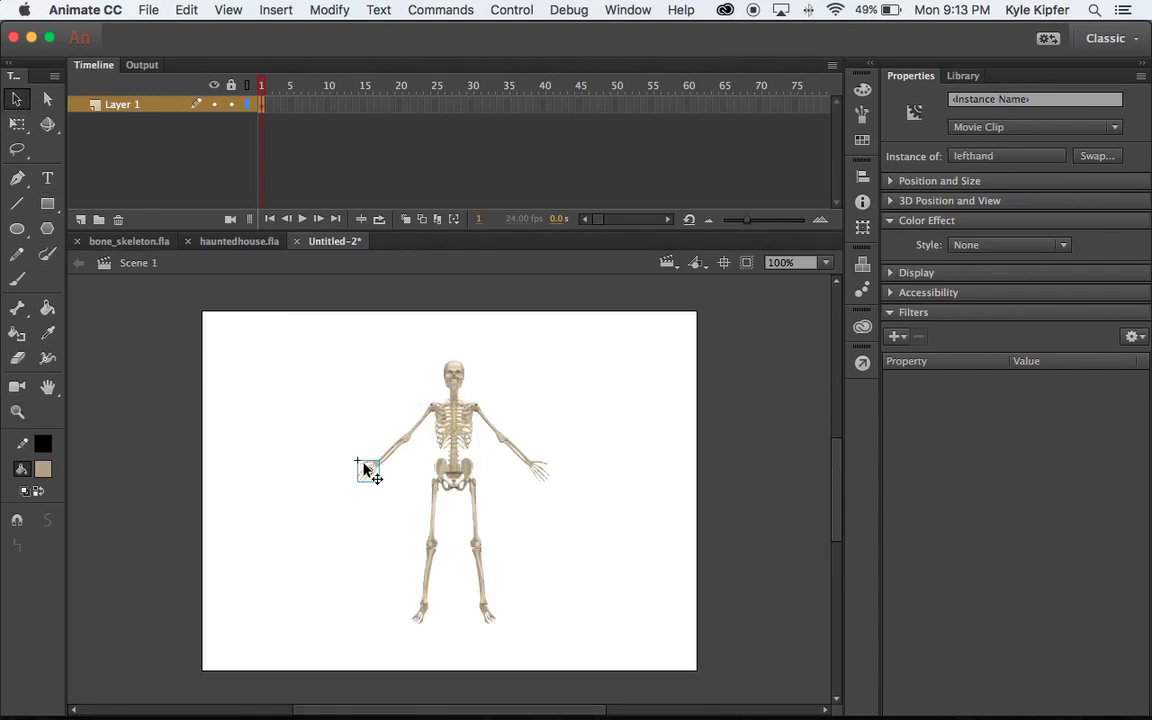
left_click(492, 430)
left_click(519, 452)
left_click(528, 461)
left_click(539, 471)
left_click(465, 507)
left_click(430, 565)
left_click(425, 612)
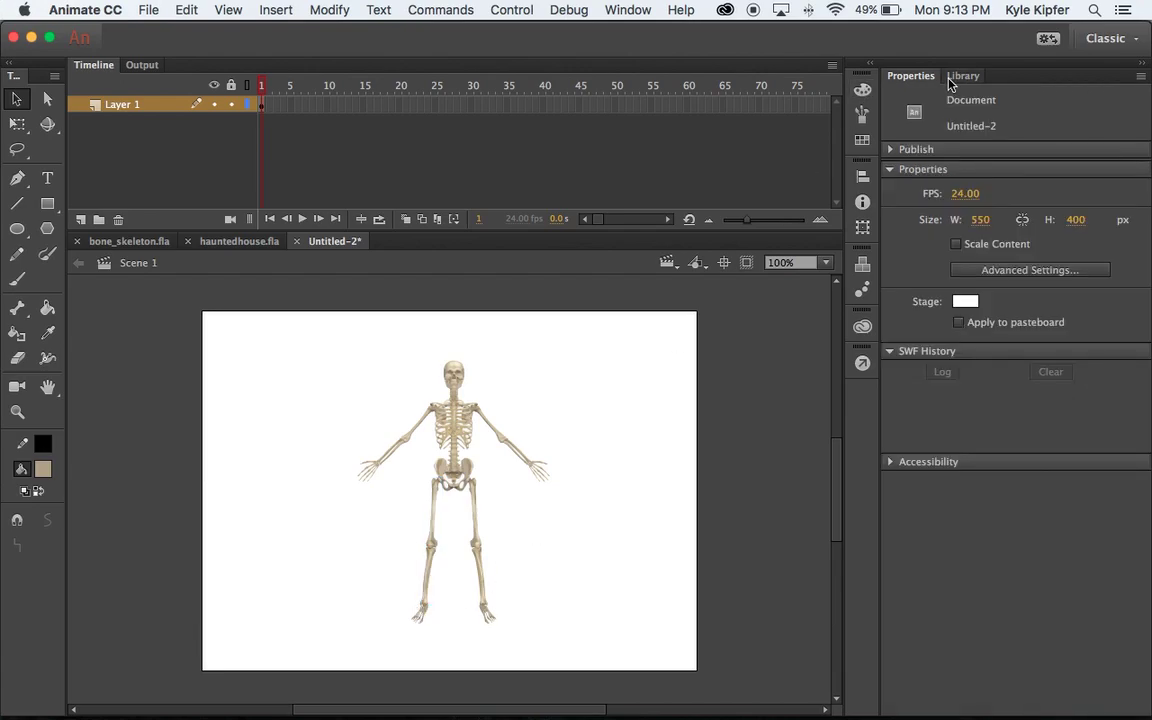
Preview Bitmap 1, leftlowarm, leftuparm, neck, righthand, rightupleg and torso in the Library.
left_click(960, 77)
left_click(948, 282)
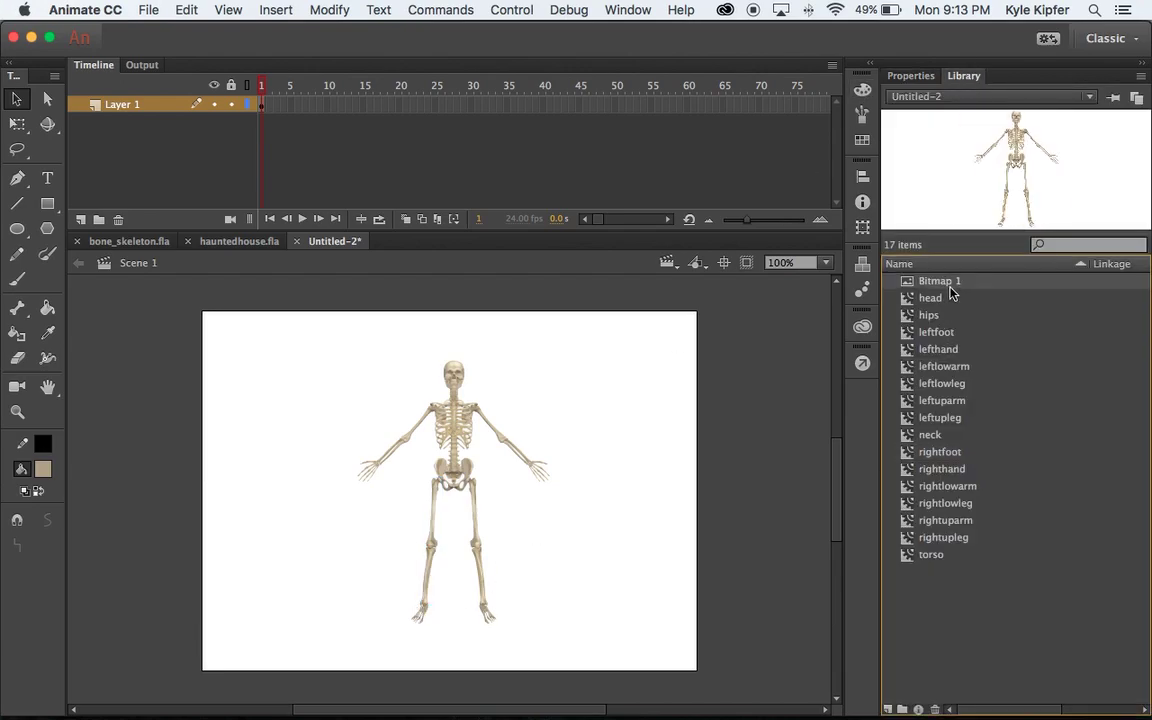
left_click(950, 366)
left_click(955, 400)
left_click(969, 435)
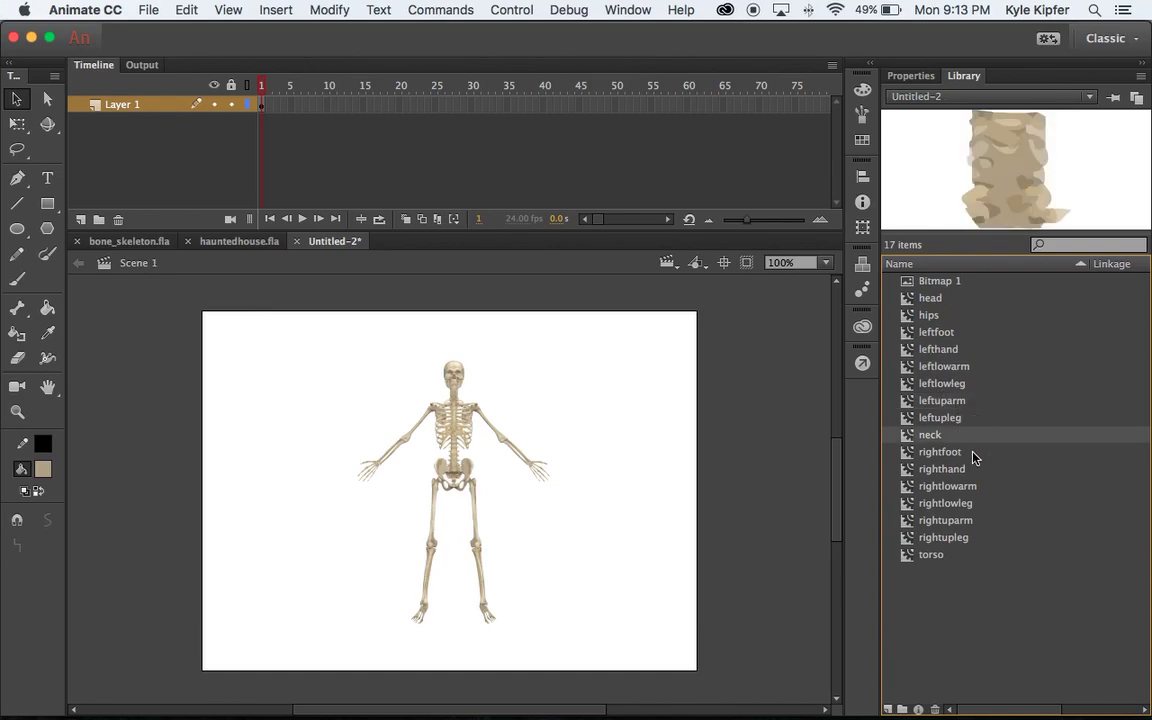
left_click(967, 470)
left_click(960, 537)
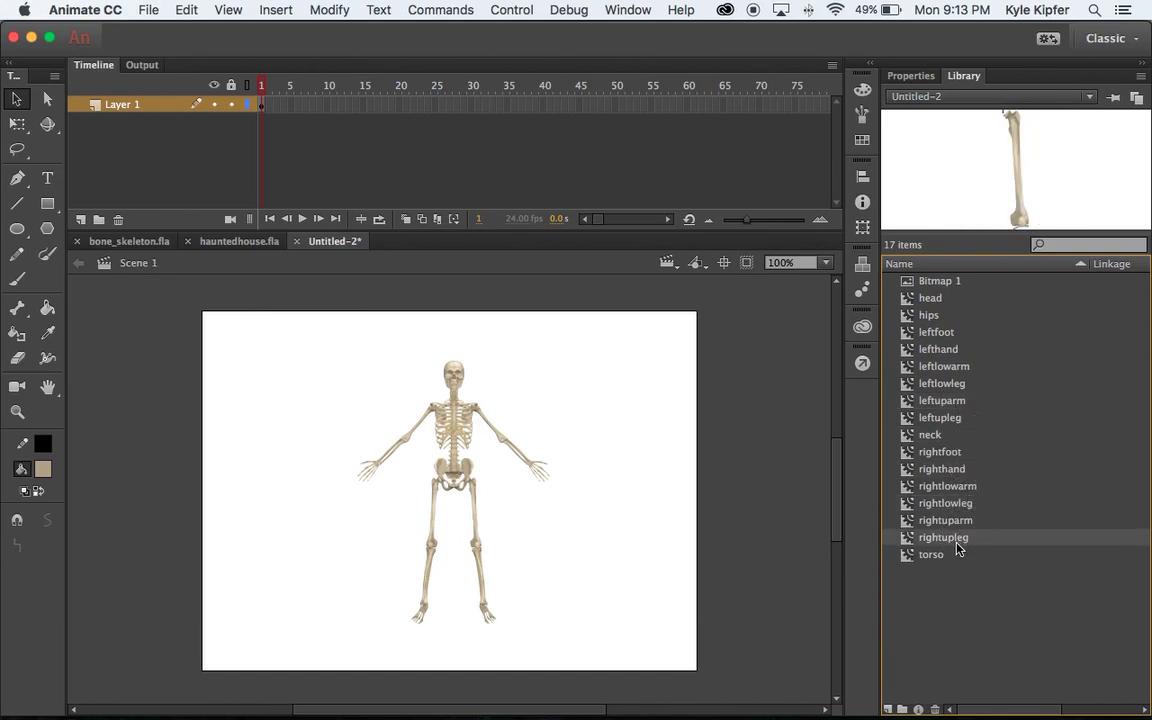
left_click(950, 554)
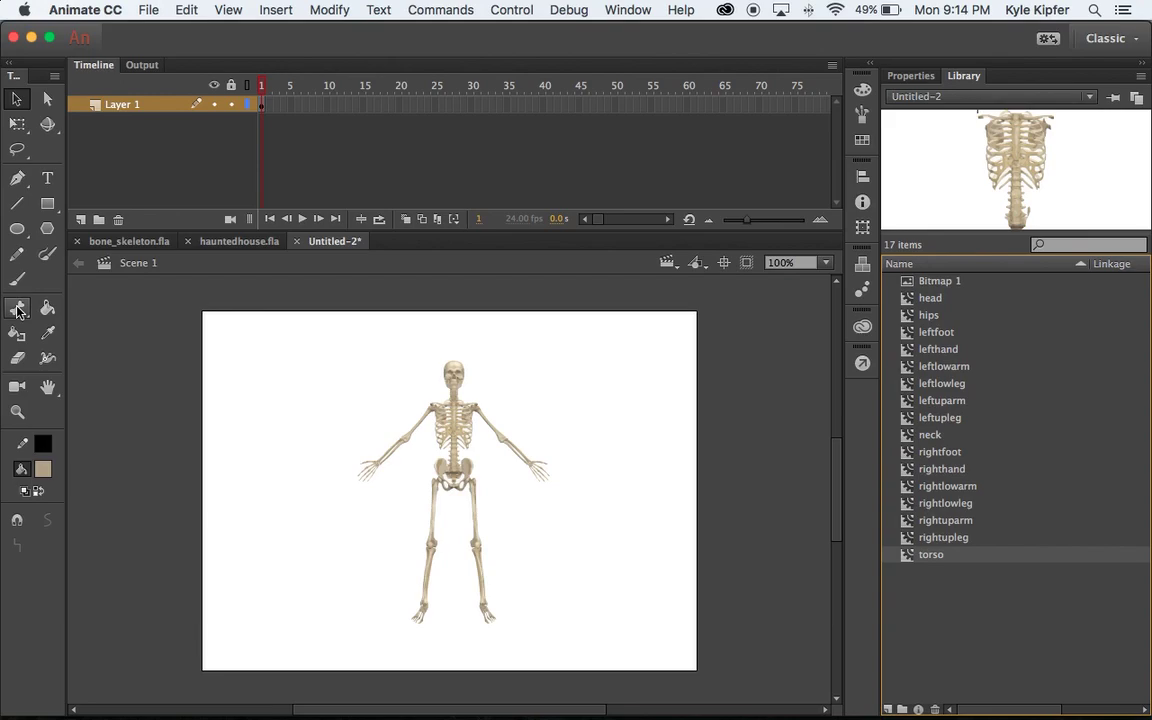
Choose the Bone tool and zoom in to 200% on the skeleton's chest.
left_click(17, 311)
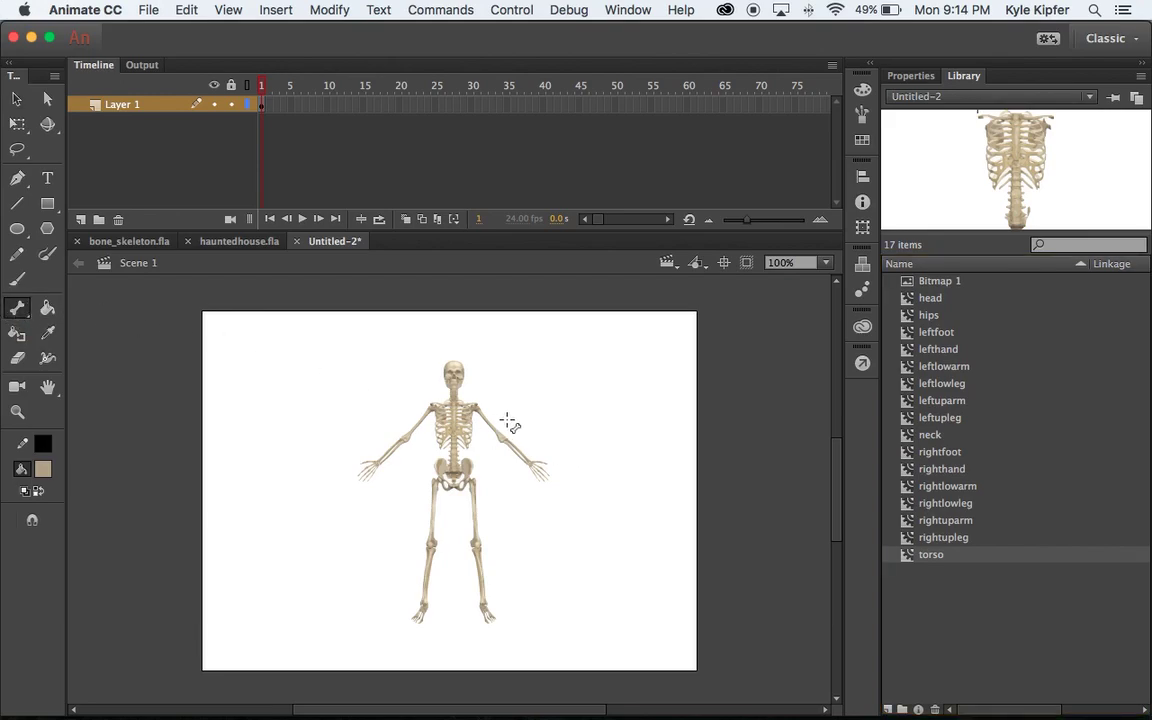
key("z")
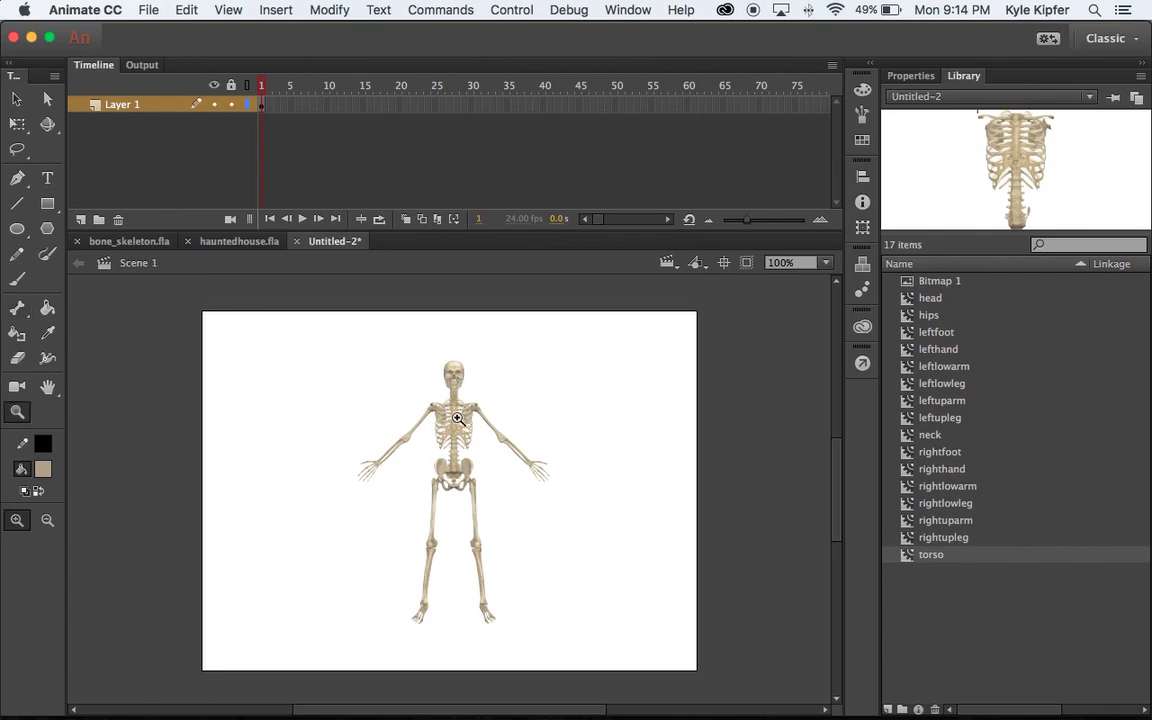
left_click(456, 417)
scroll(465, 458, "down", 2)
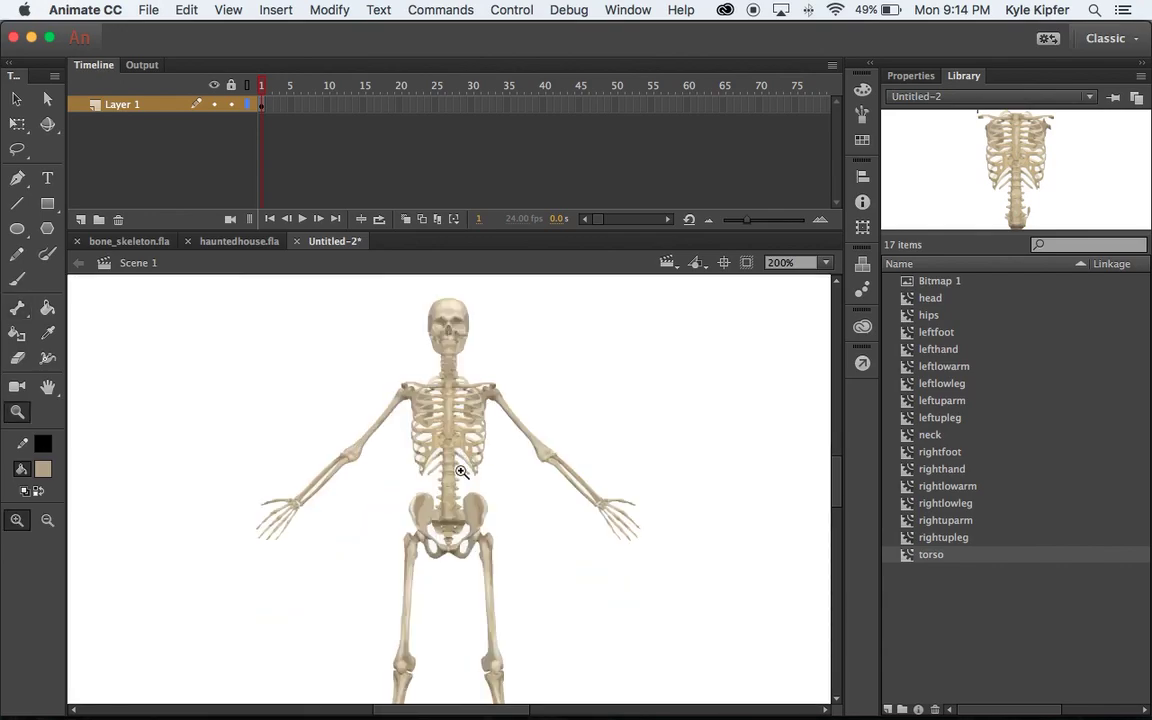
left_click(17, 308)
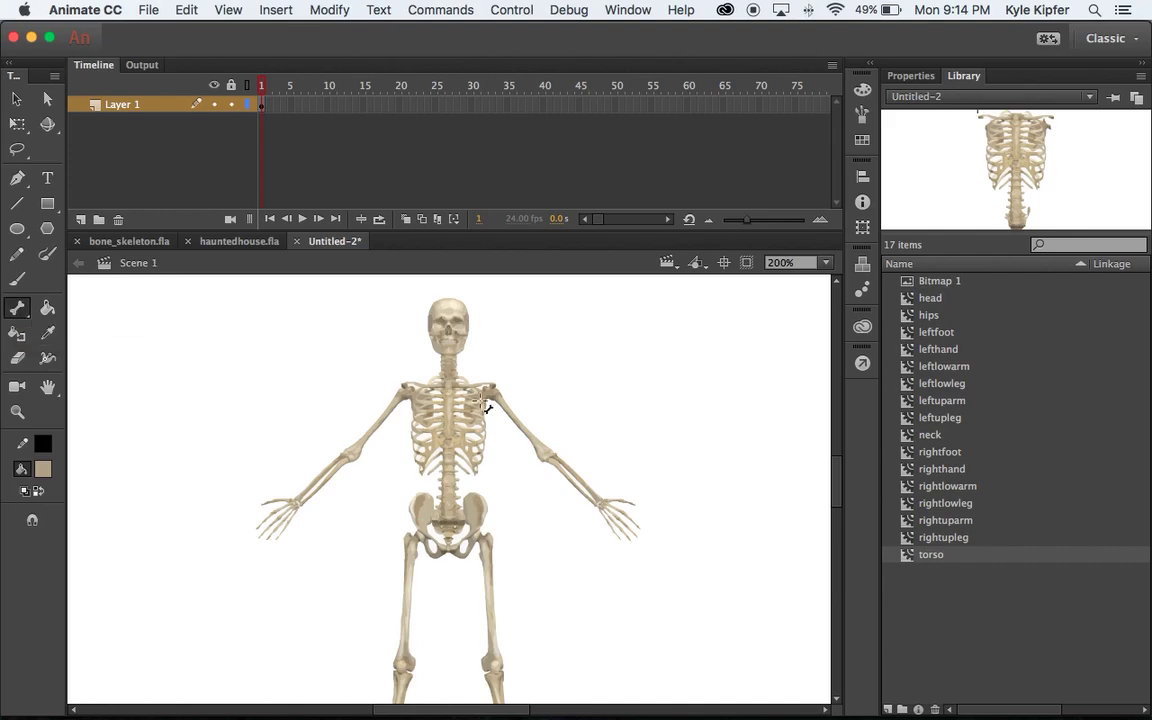
Draw bones from the skull to the neck and from the neck to the torso.
left_click(450, 342)
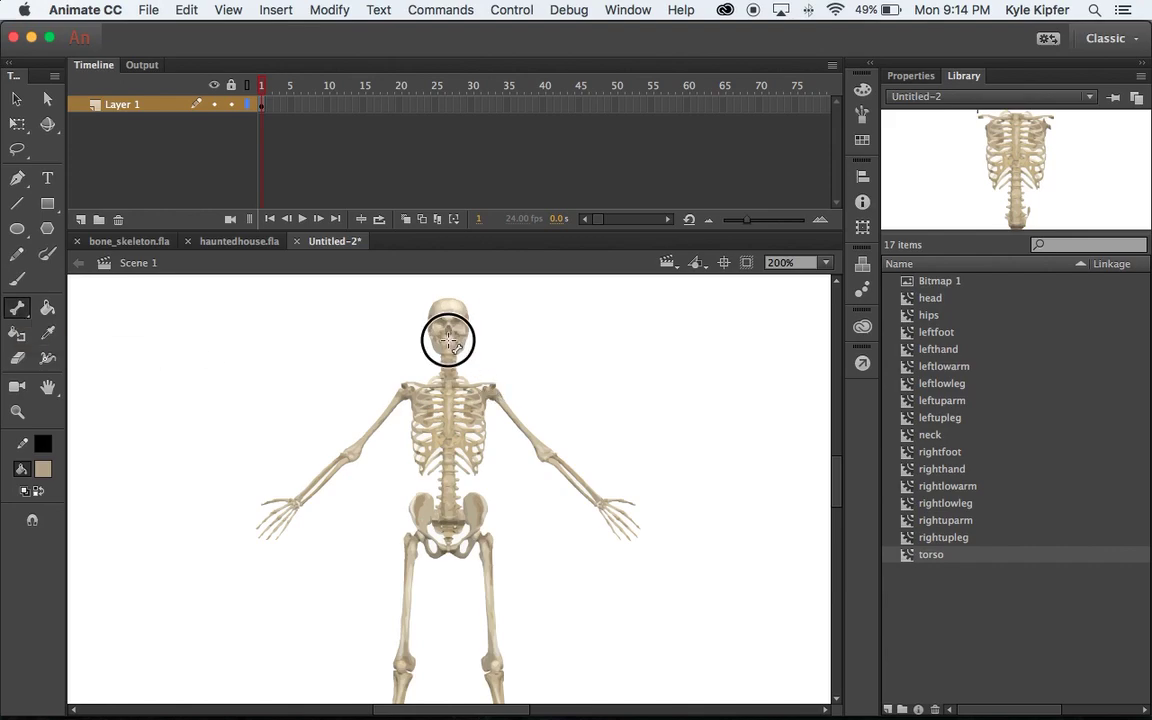
left_click_drag(448, 328, 454, 372)
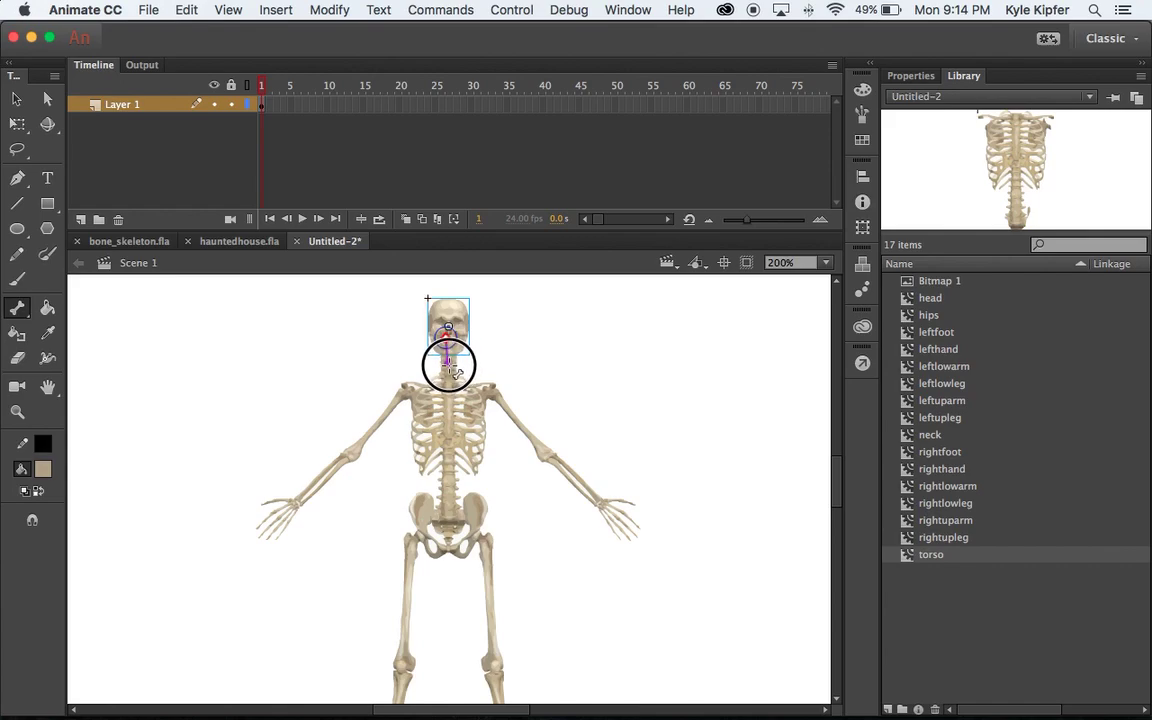
left_click_drag(454, 372, 454, 372)
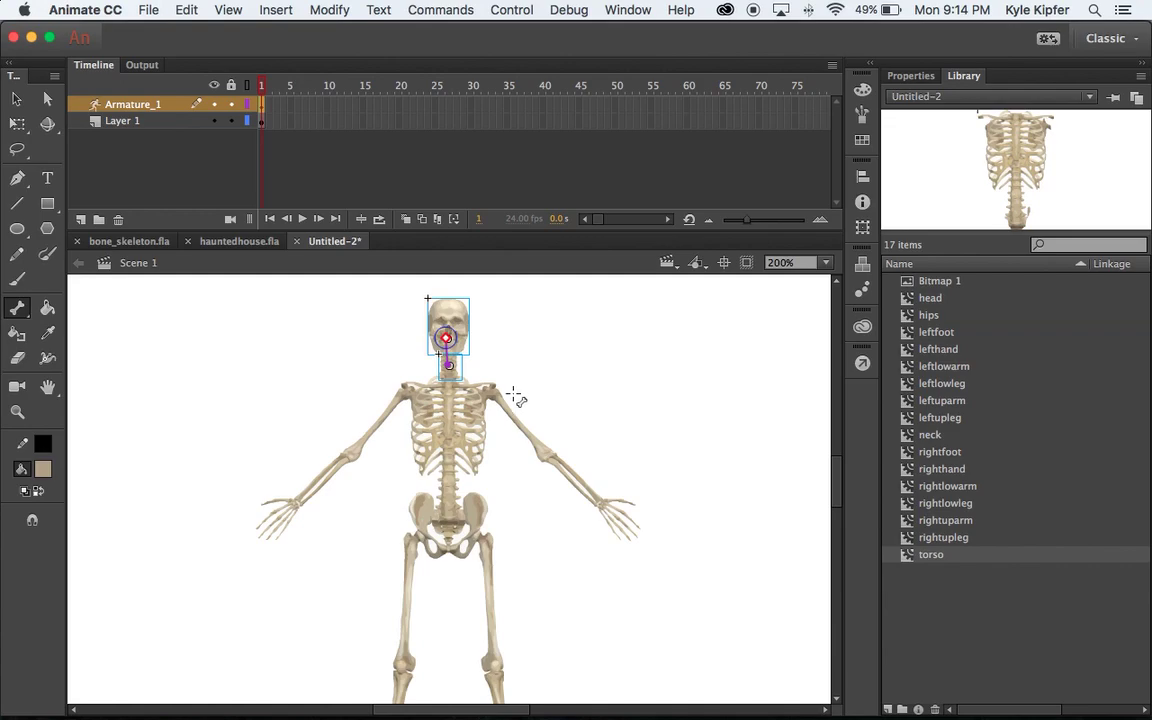
left_click(449, 372)
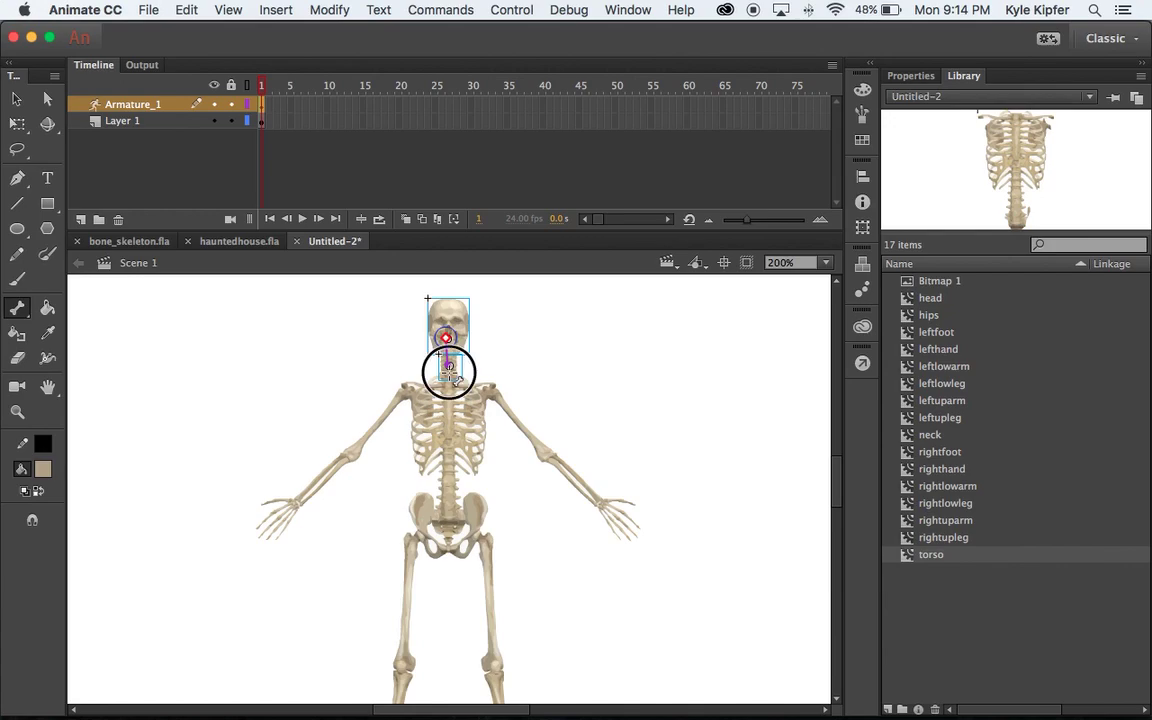
mouse_move(453, 375)
left_mouse_down()
mouse_move(458, 400)
mouse_move(450, 392)
left_mouse_up()
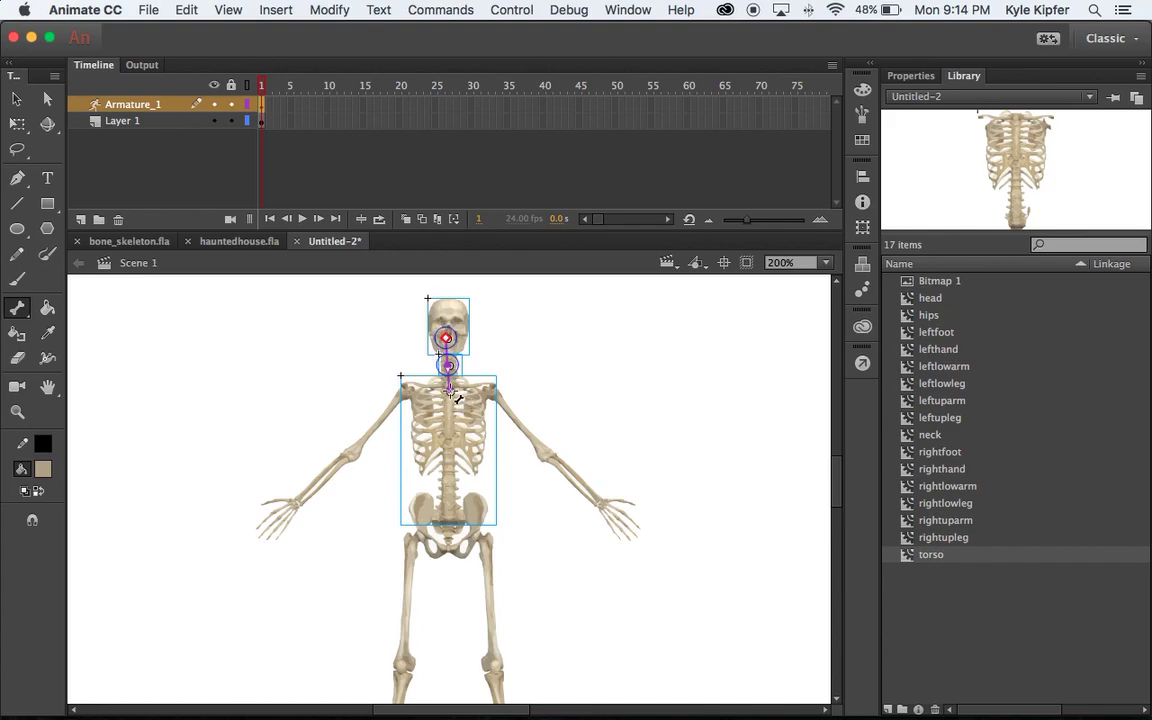
Draw bones down the spine to the pelvis, and from the chest to both shoulders and the left elbow.
left_click_drag(456, 398, 451, 528)
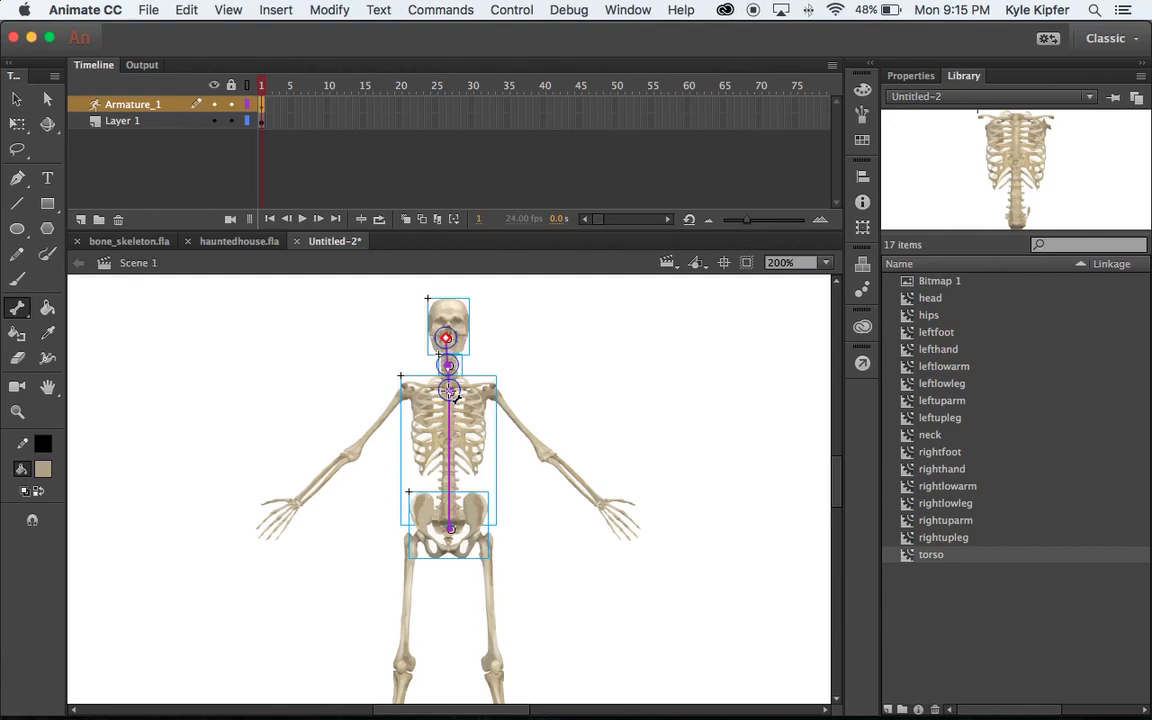
left_click_drag(449, 391, 403, 393)
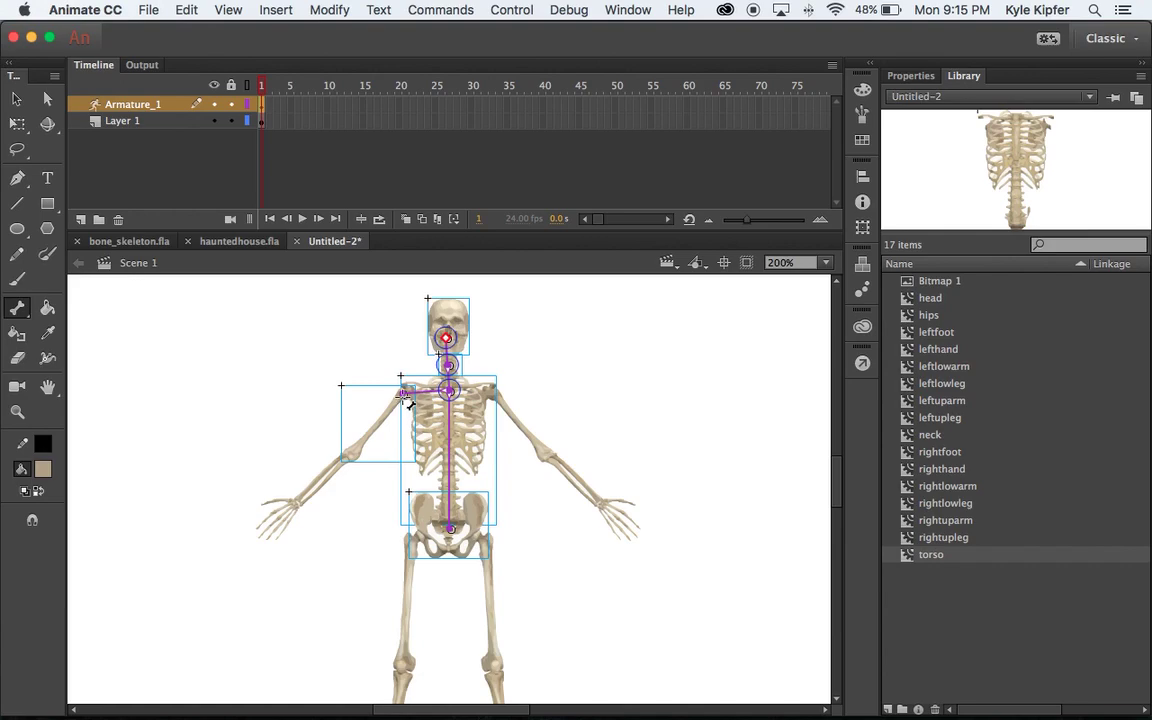
left_click_drag(404, 394, 298, 504)
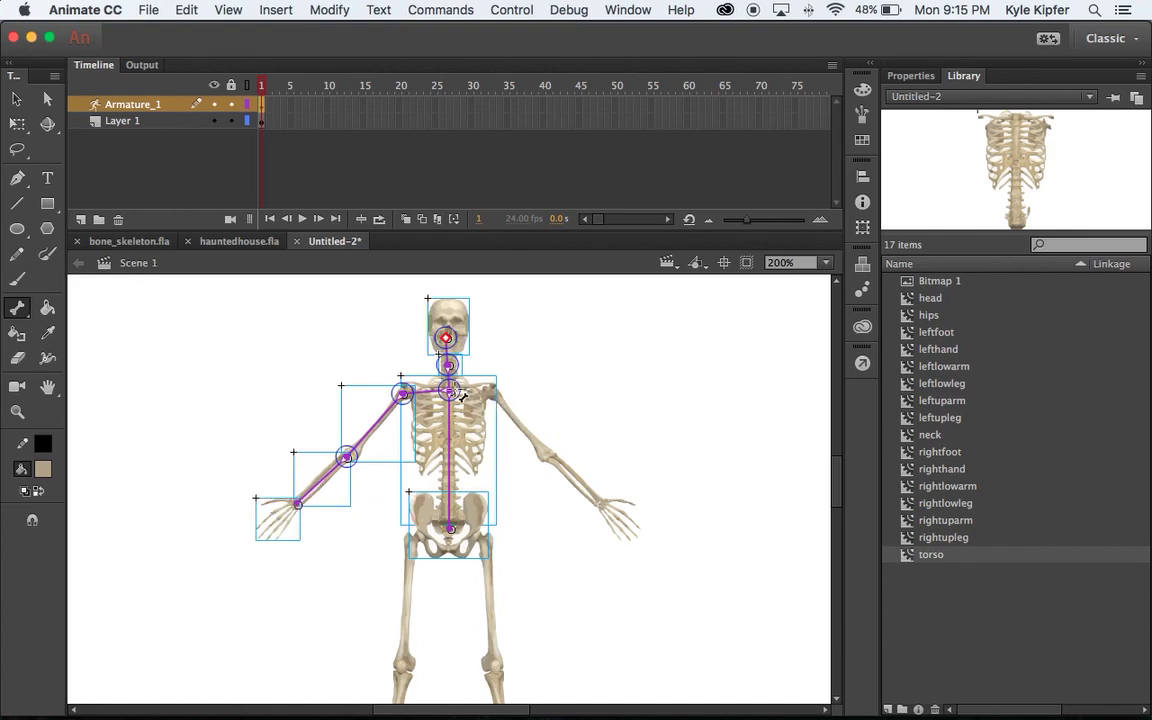
left_click_drag(456, 394, 604, 507)
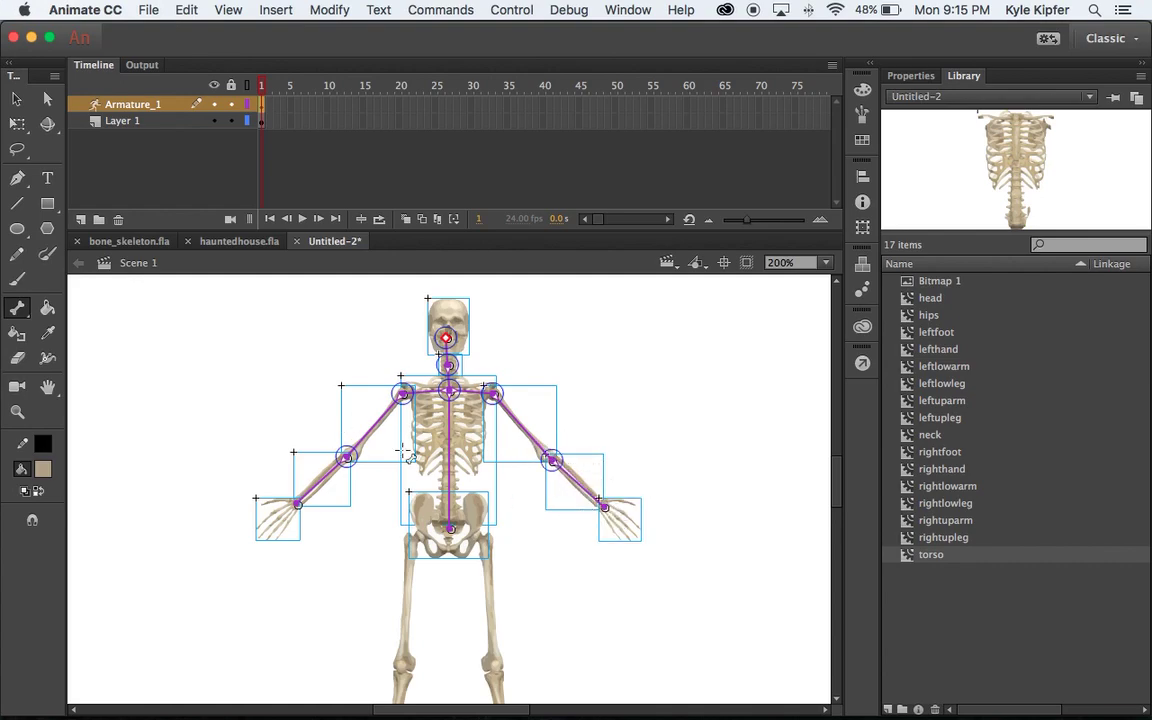
scroll(440, 465, "down", 5)
scroll(445, 480, "up", 5)
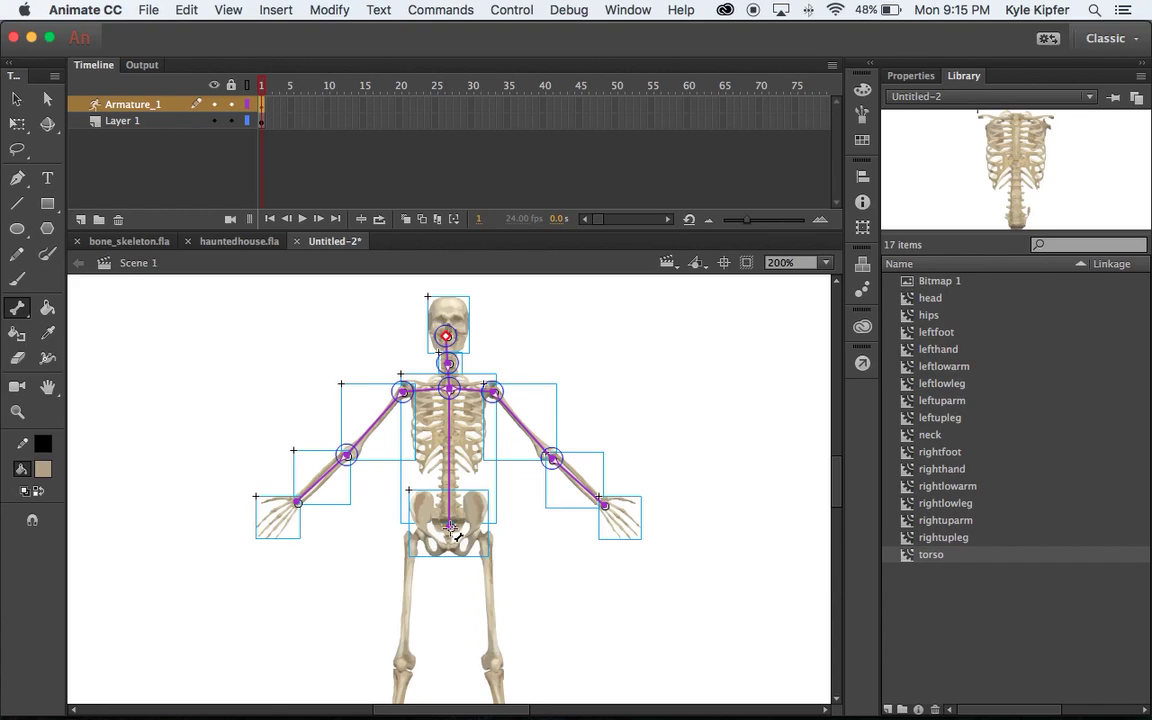
Draw bones from the pelvis to the left hip and down both legs to the knees and feet.
left_click_drag(448, 527, 421, 537)
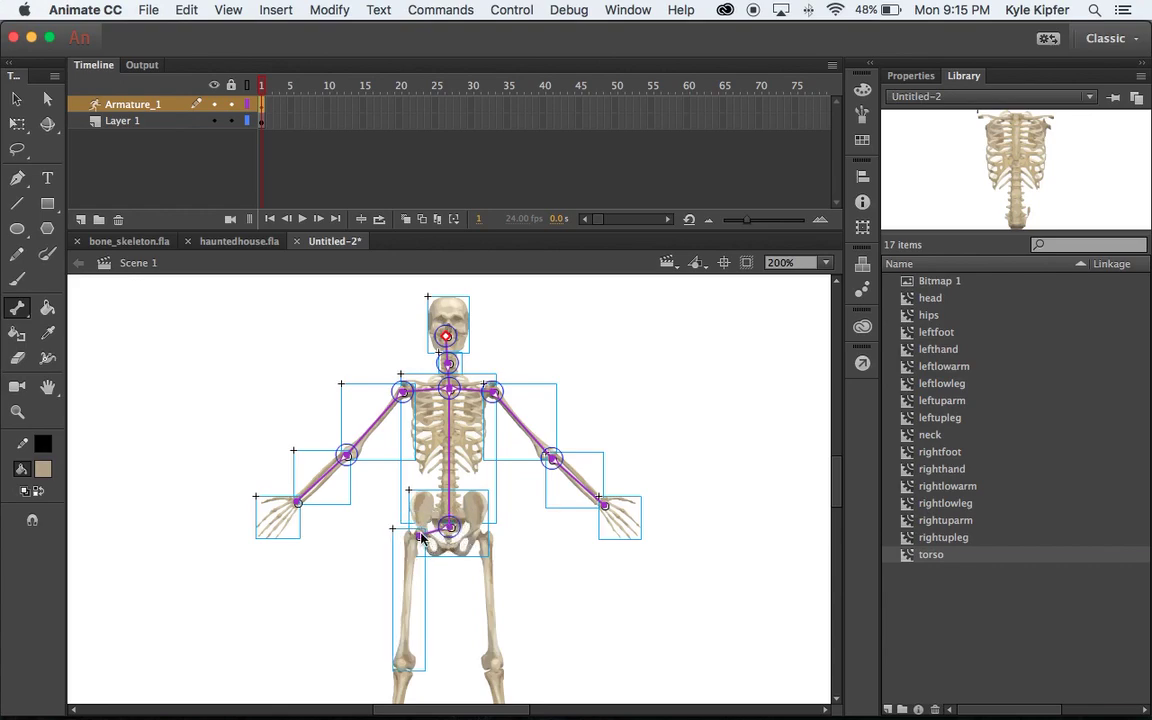
scroll(421, 537, "down", 5)
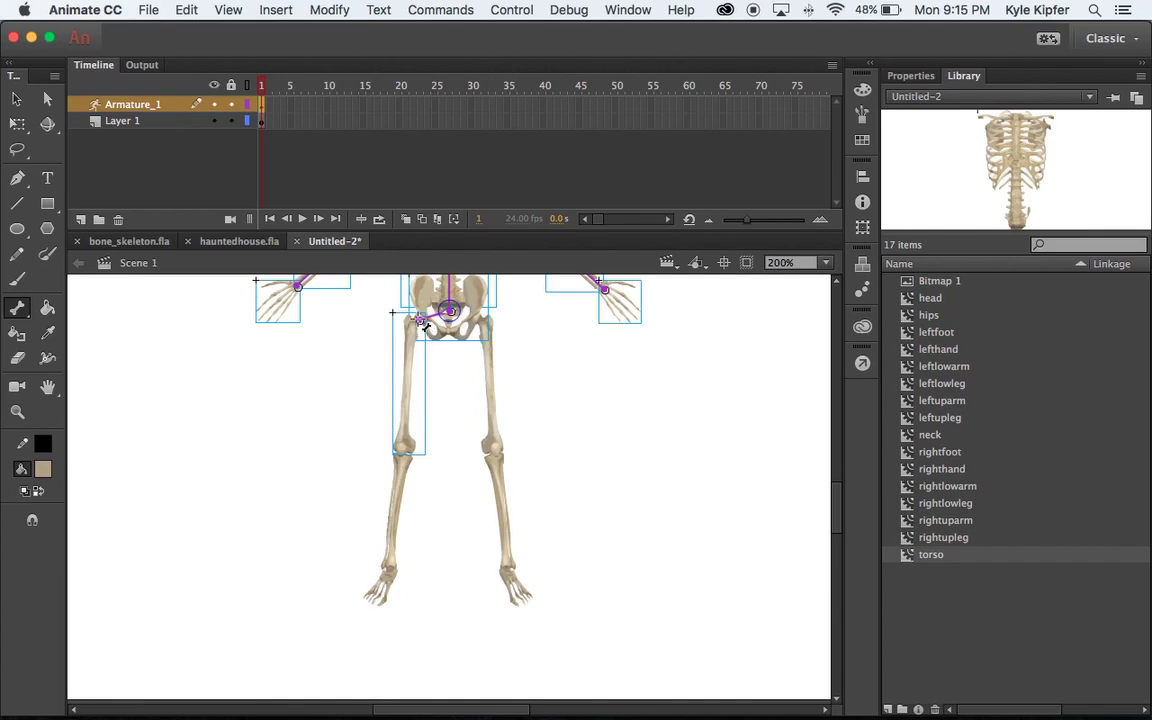
left_click_drag(422, 322, 390, 570)
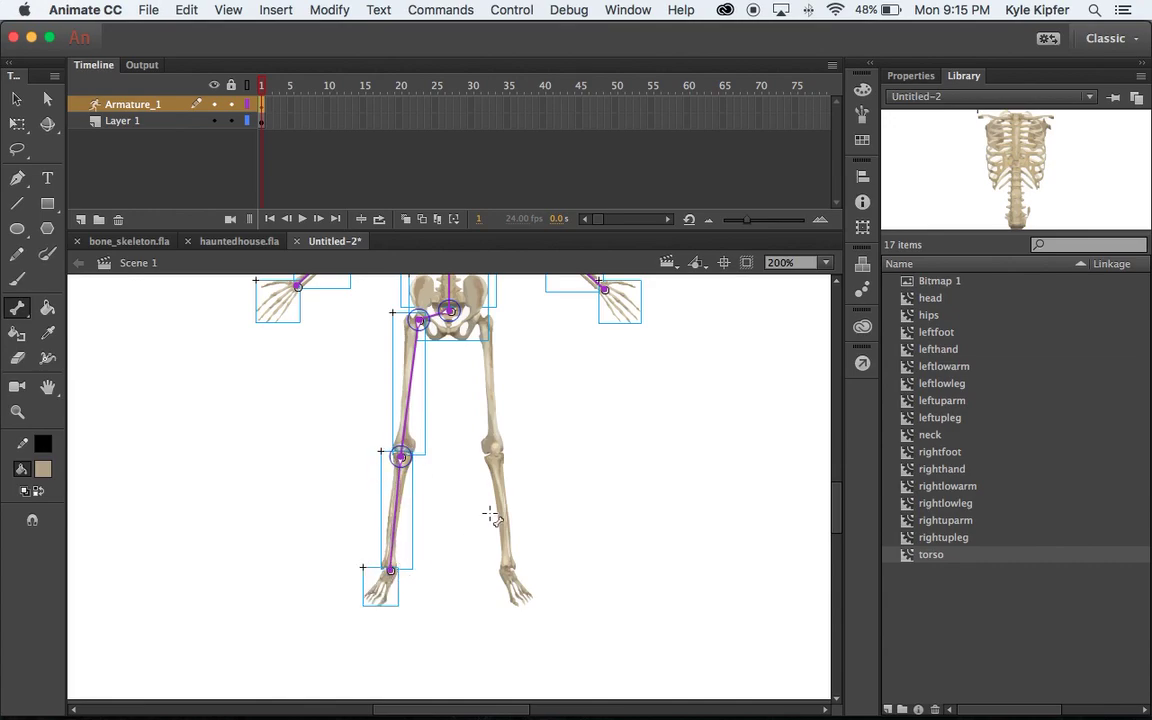
left_click_drag(449, 312, 510, 572)
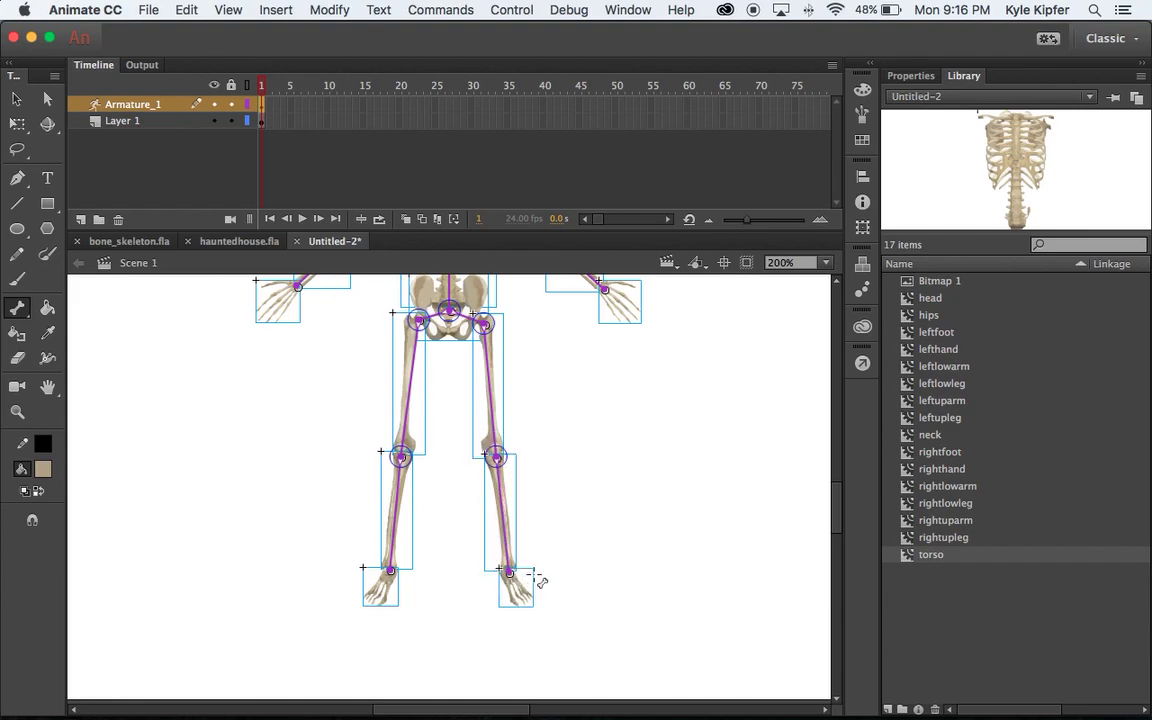
scroll(545, 488, "up", 5)
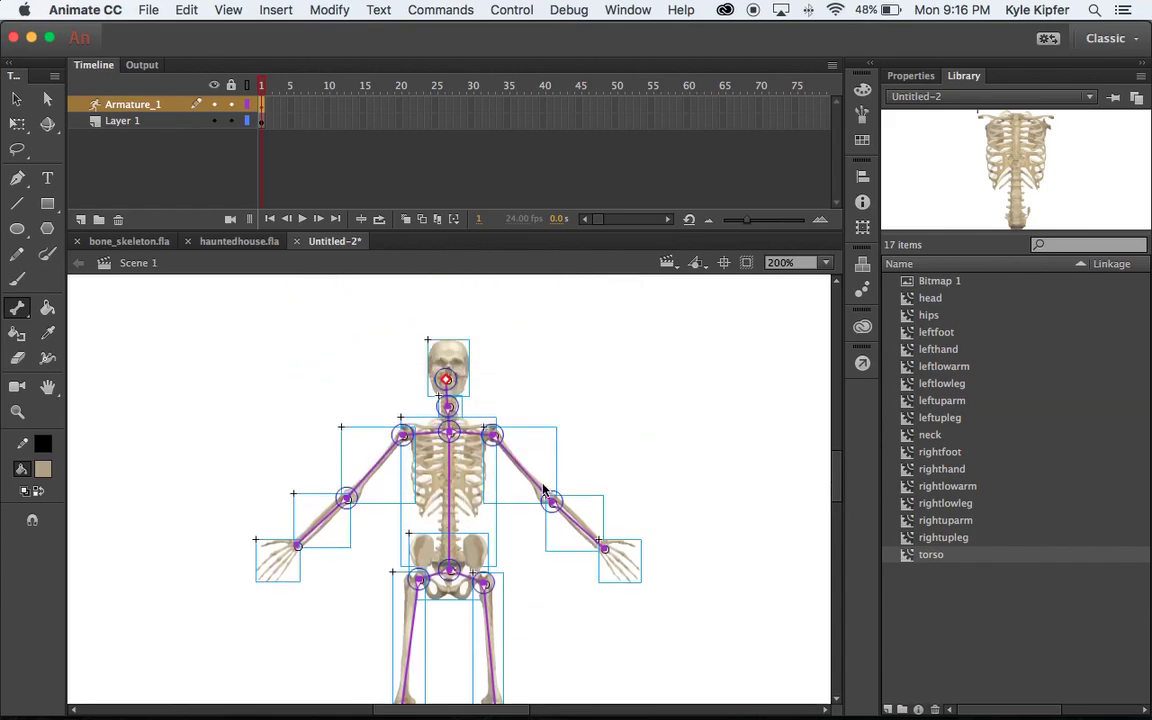
scroll(545, 470, "down", 4)
scroll(545, 488, "up", 2)
scroll(545, 488, "up", 3)
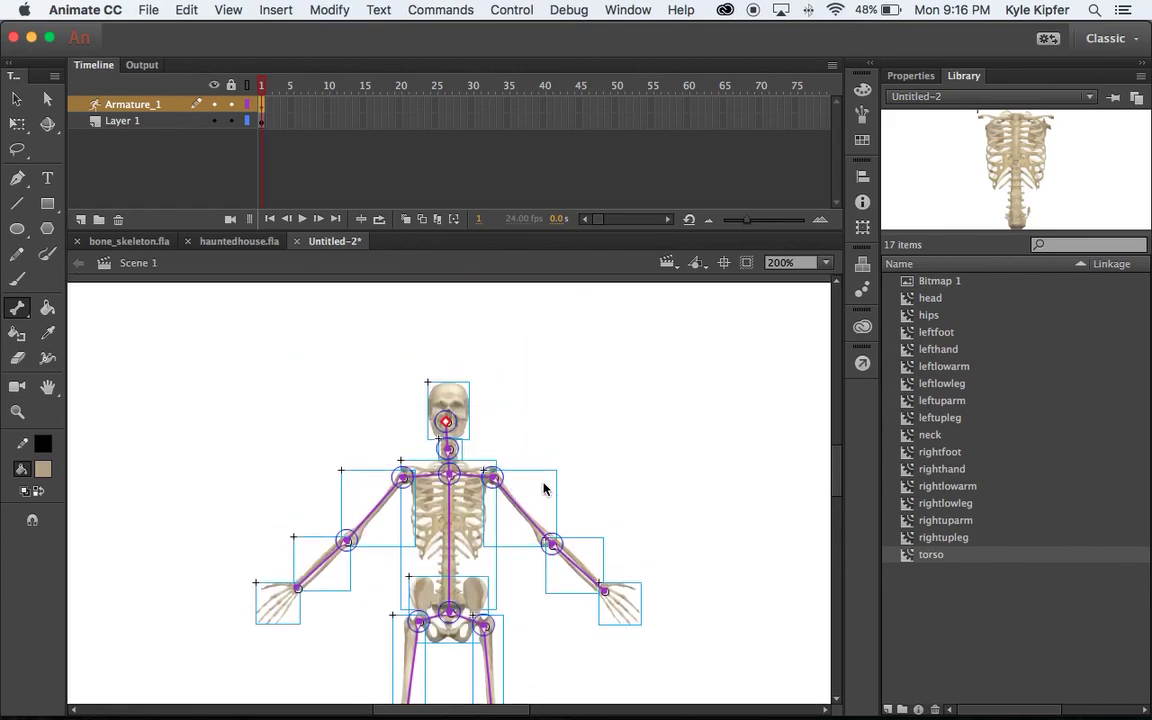
scroll(544, 488, "down", 1)
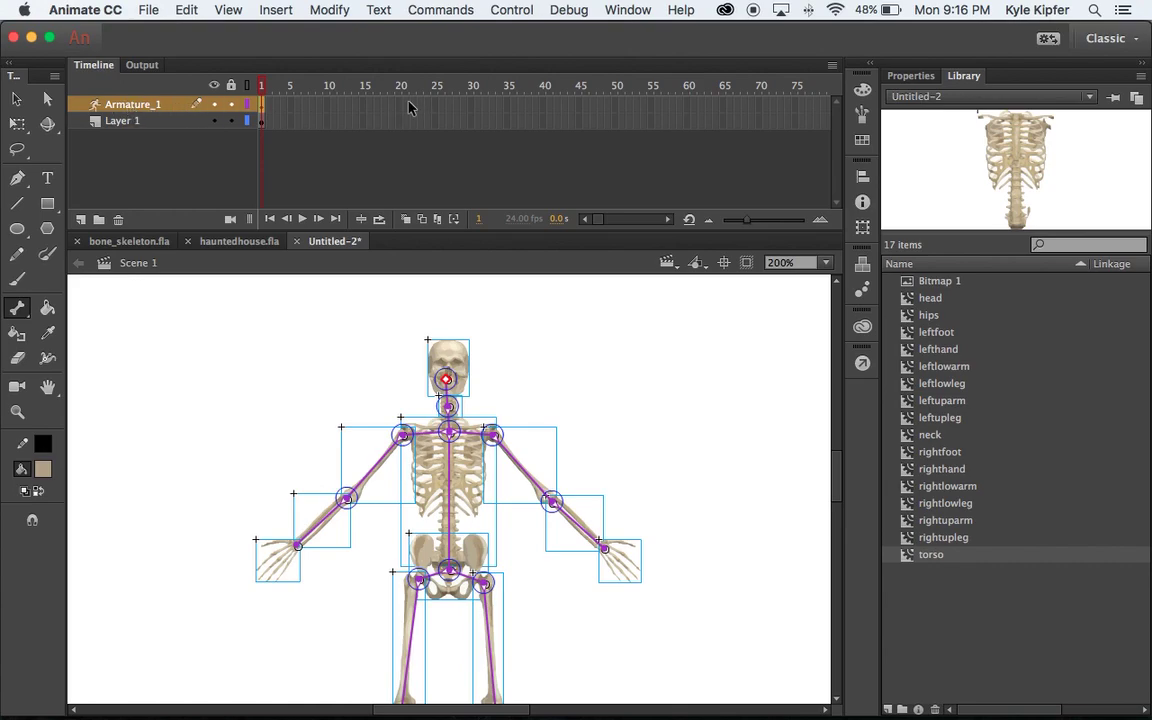
Extend the Armature_1 pose span to frame 70 with F6.
left_click(158, 124)
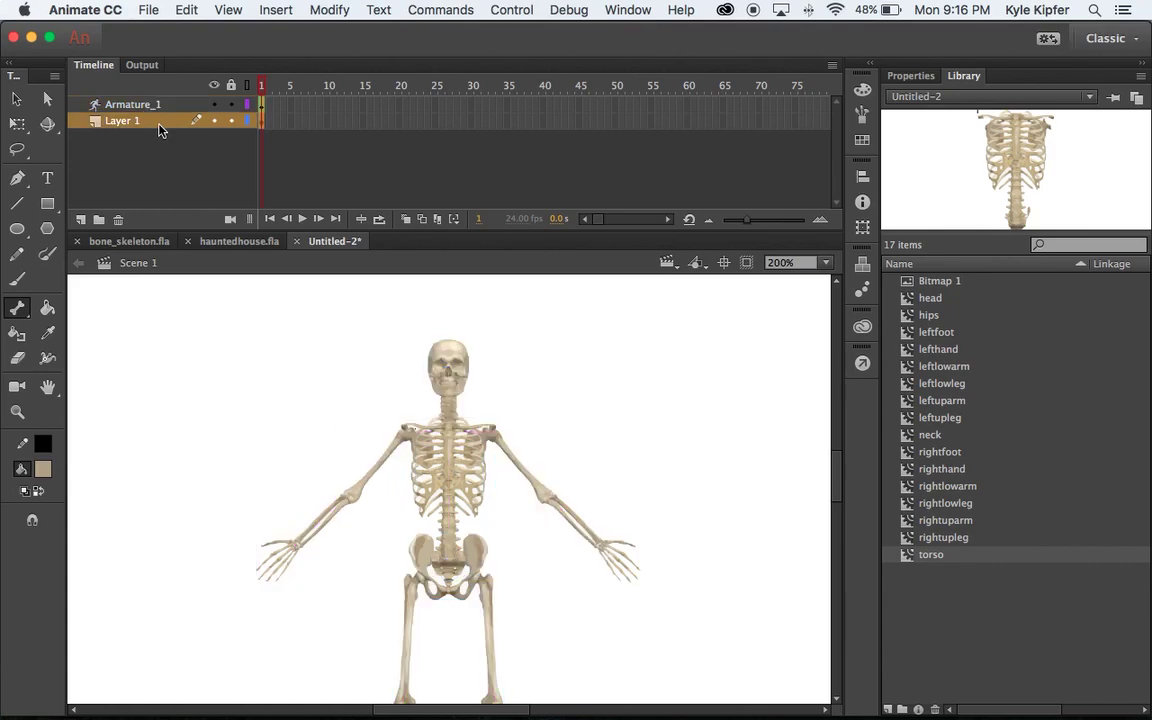
left_click(155, 104)
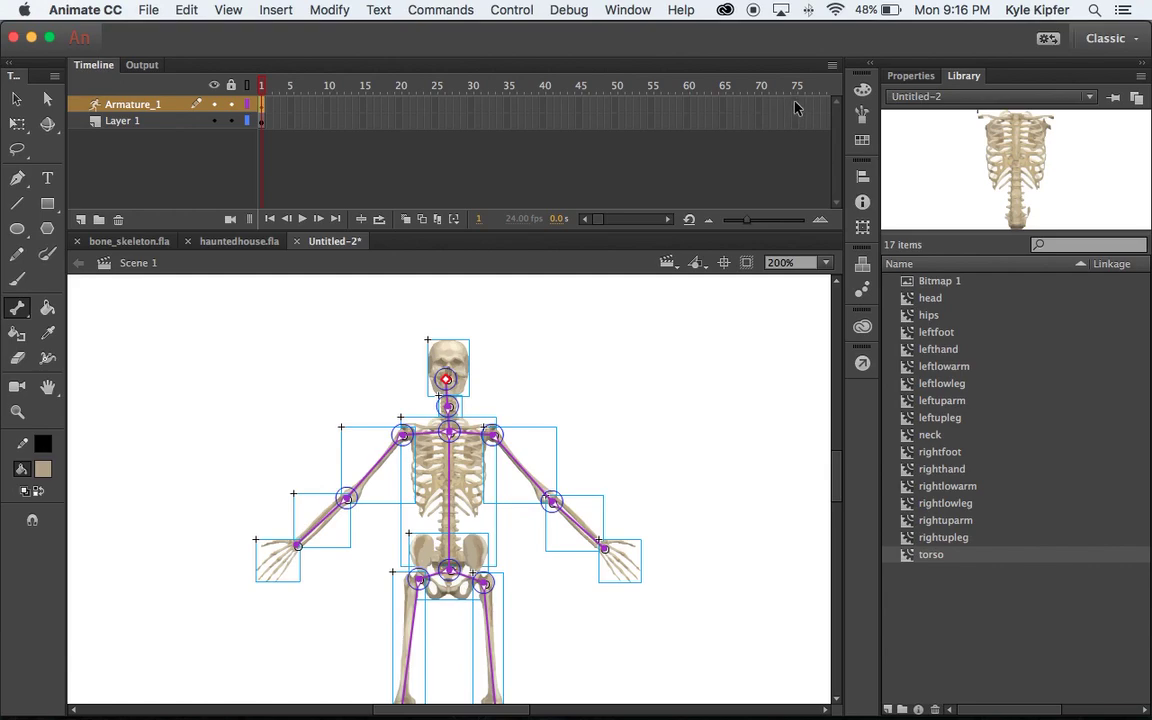
left_click(759, 104)
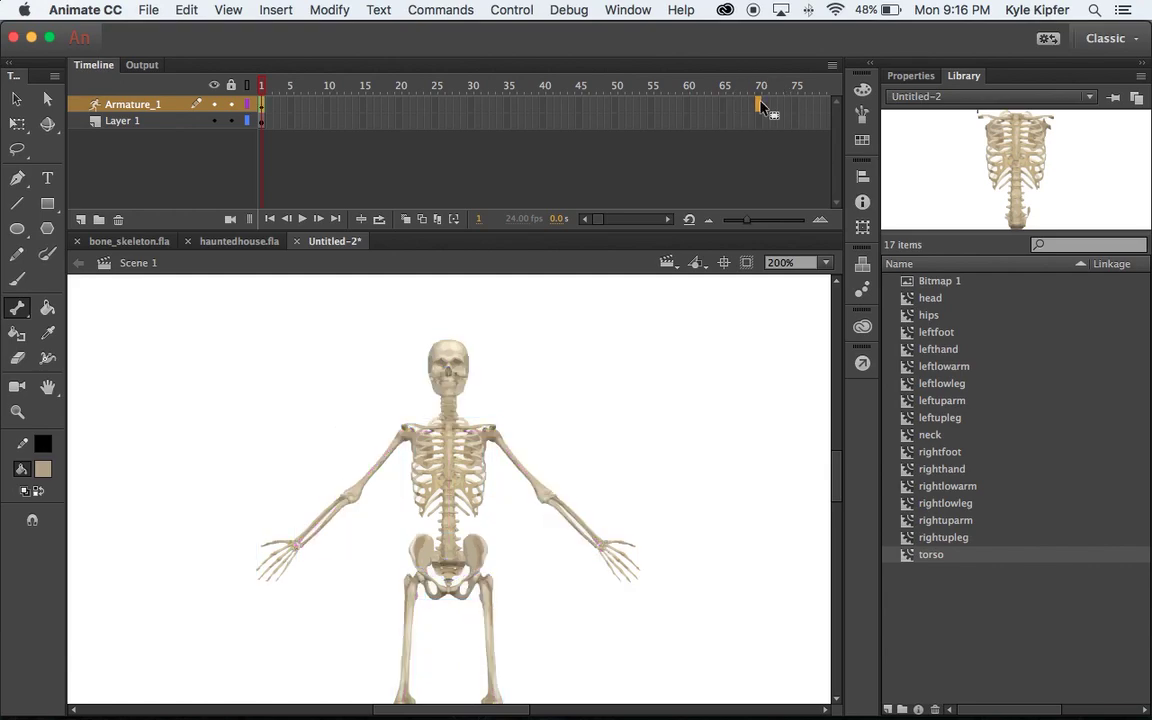
key("F6")
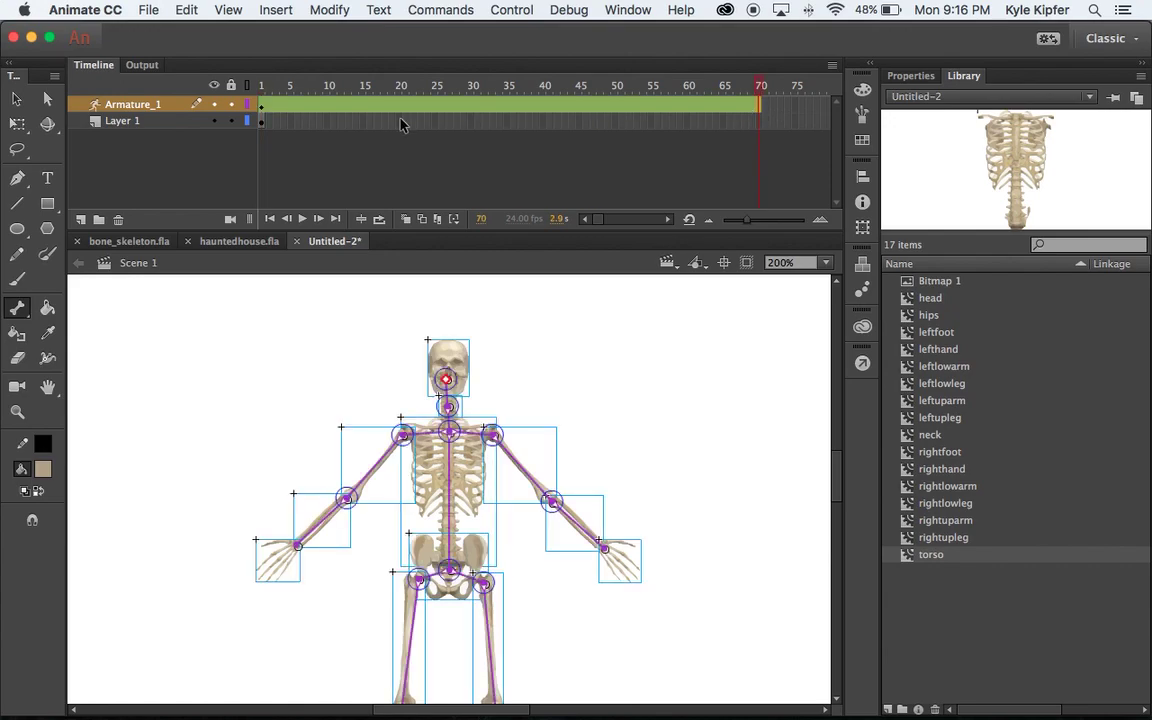
Delete Layer 1 so only Armature_1 remains.
left_click(290, 121)
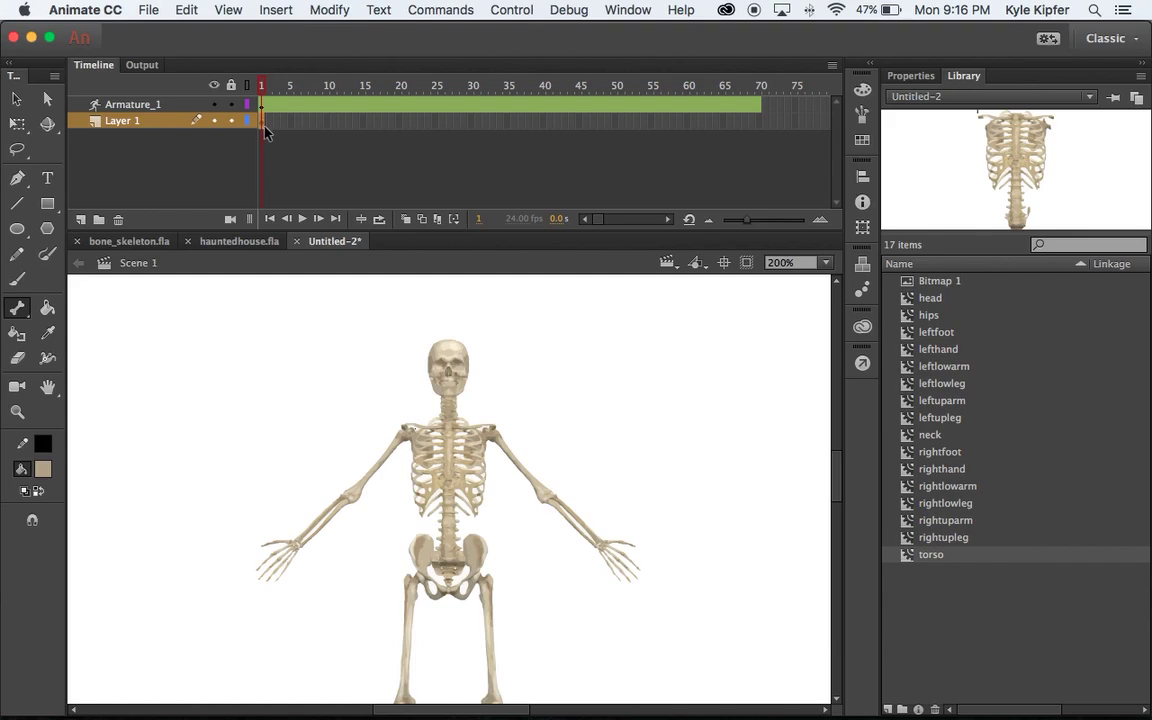
left_click(118, 219)
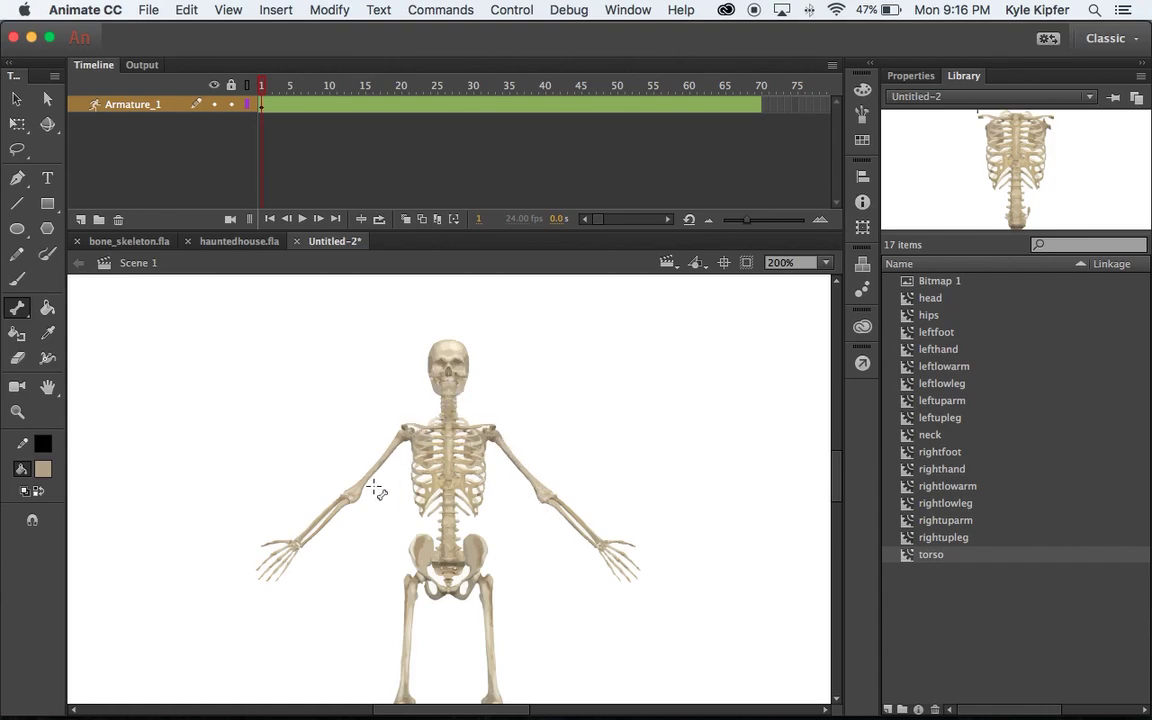
scroll(524, 525, "down", 4)
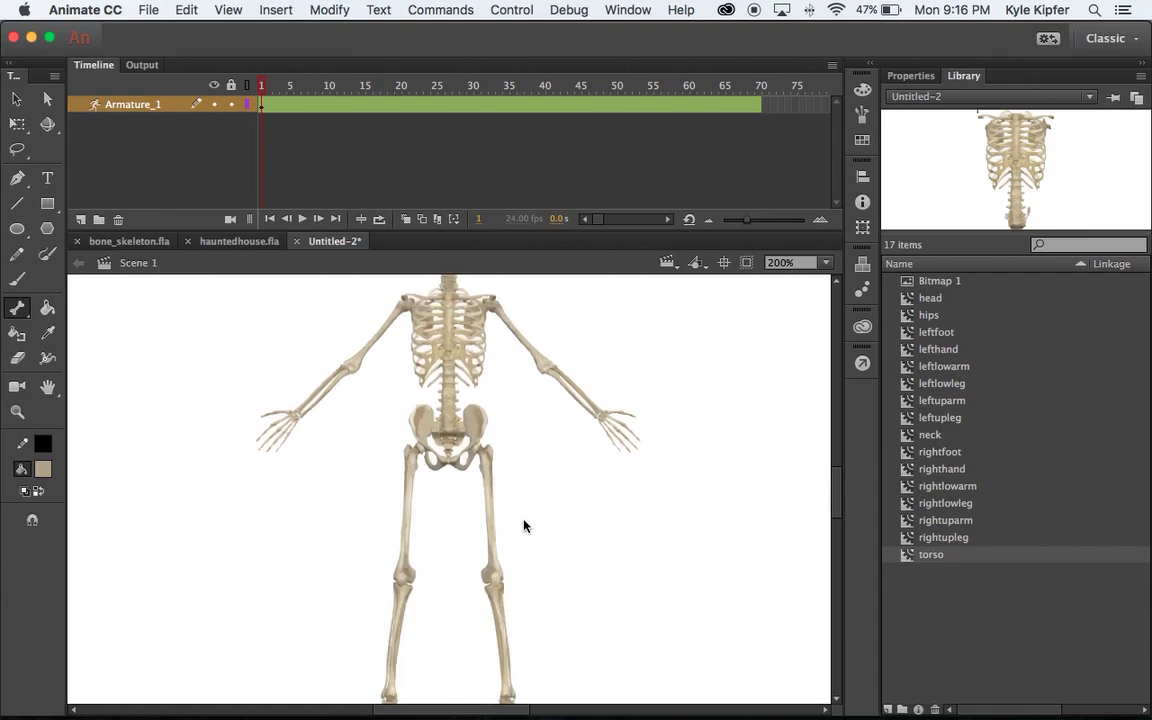
scroll(524, 525, "down", 5)
scroll(524, 525, "up", 8)
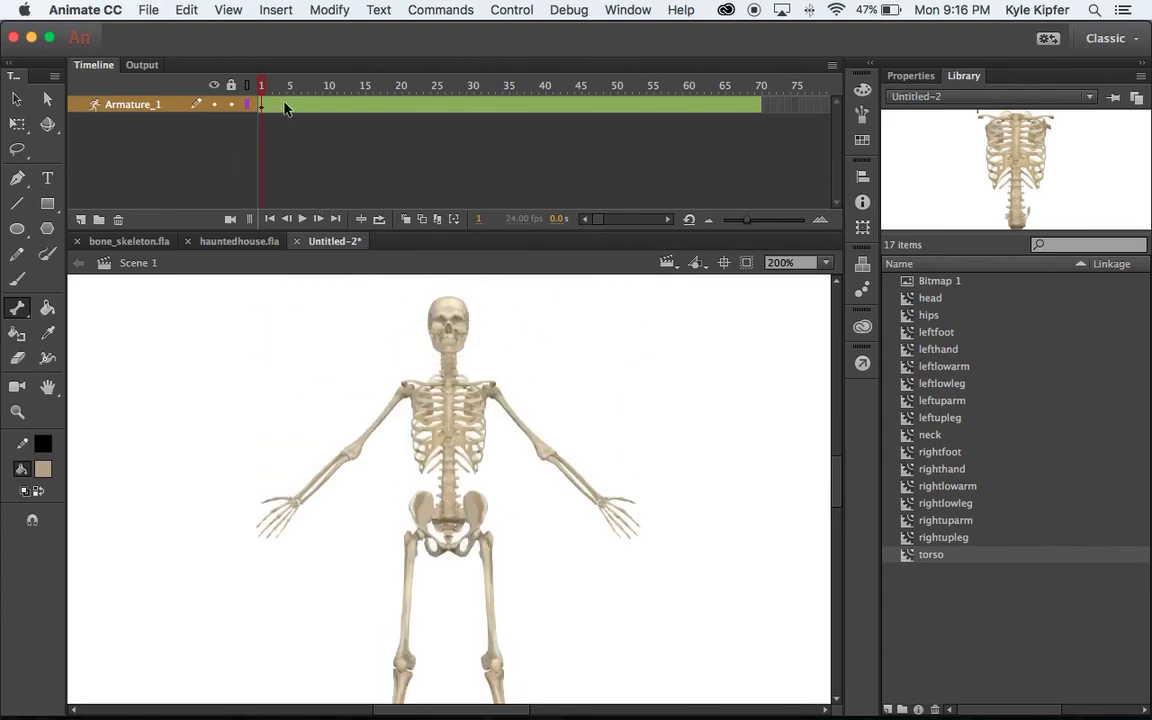
At frame 5, raise the right arm into a wave and lower the left arm beside the hip.
left_click(258, 104)
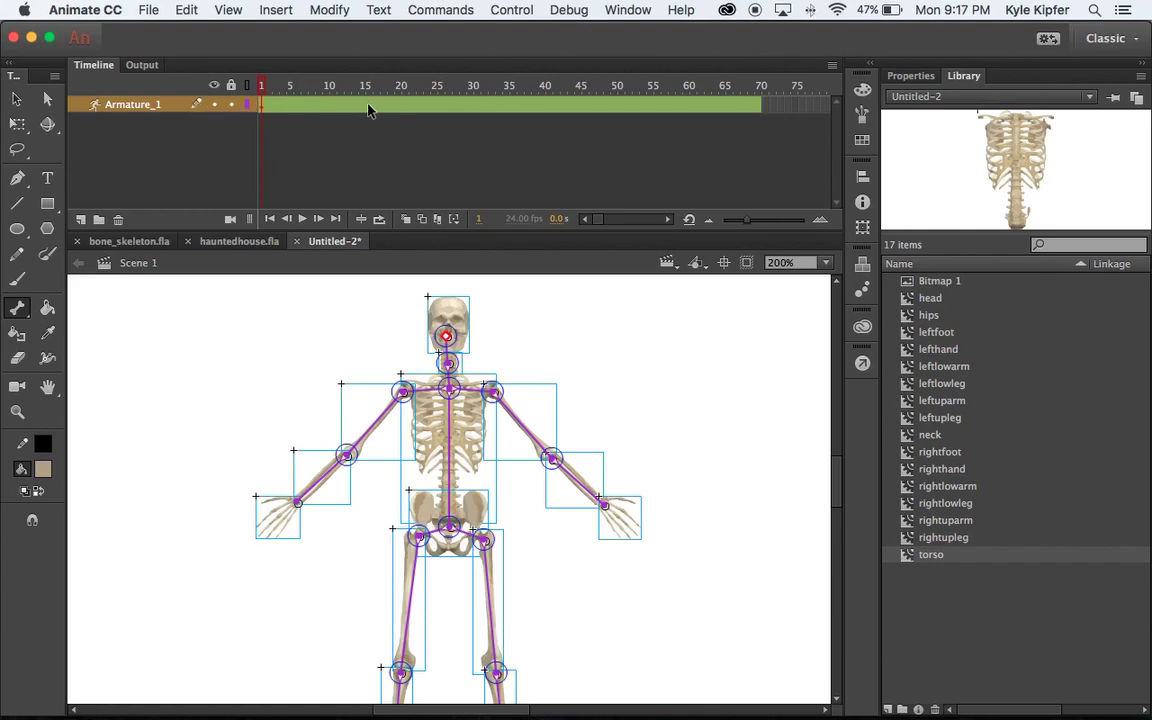
left_click(293, 108)
left_click(17, 99)
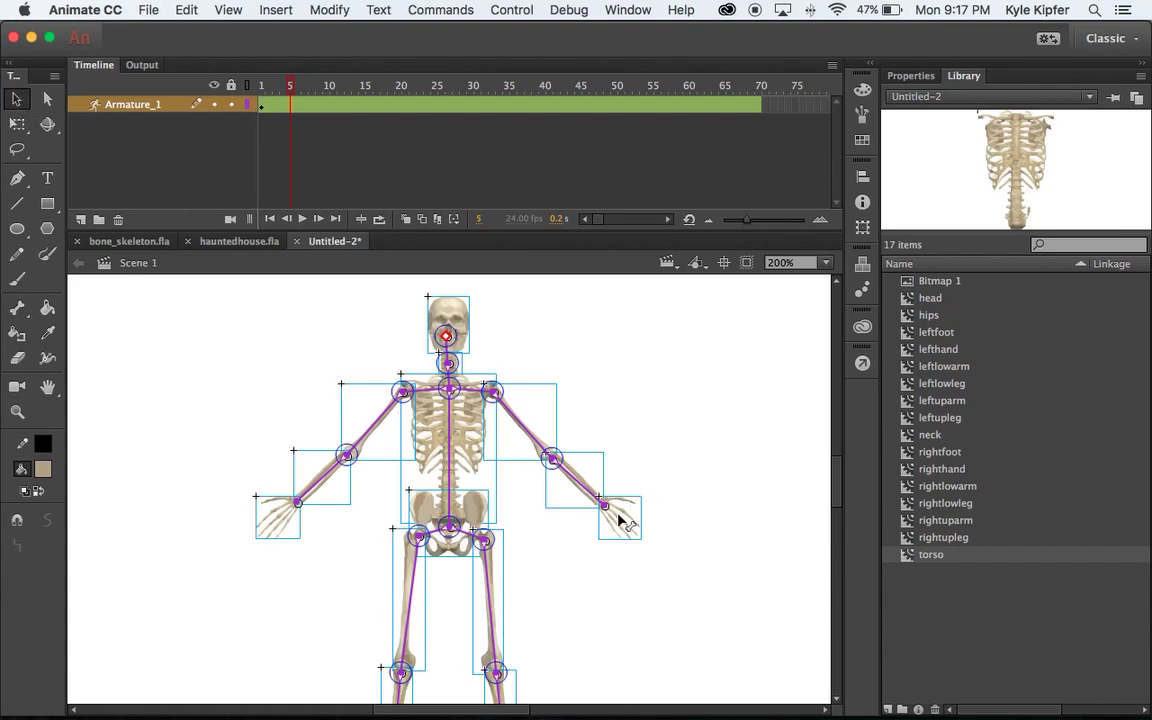
left_click_drag(615, 515, 601, 338)
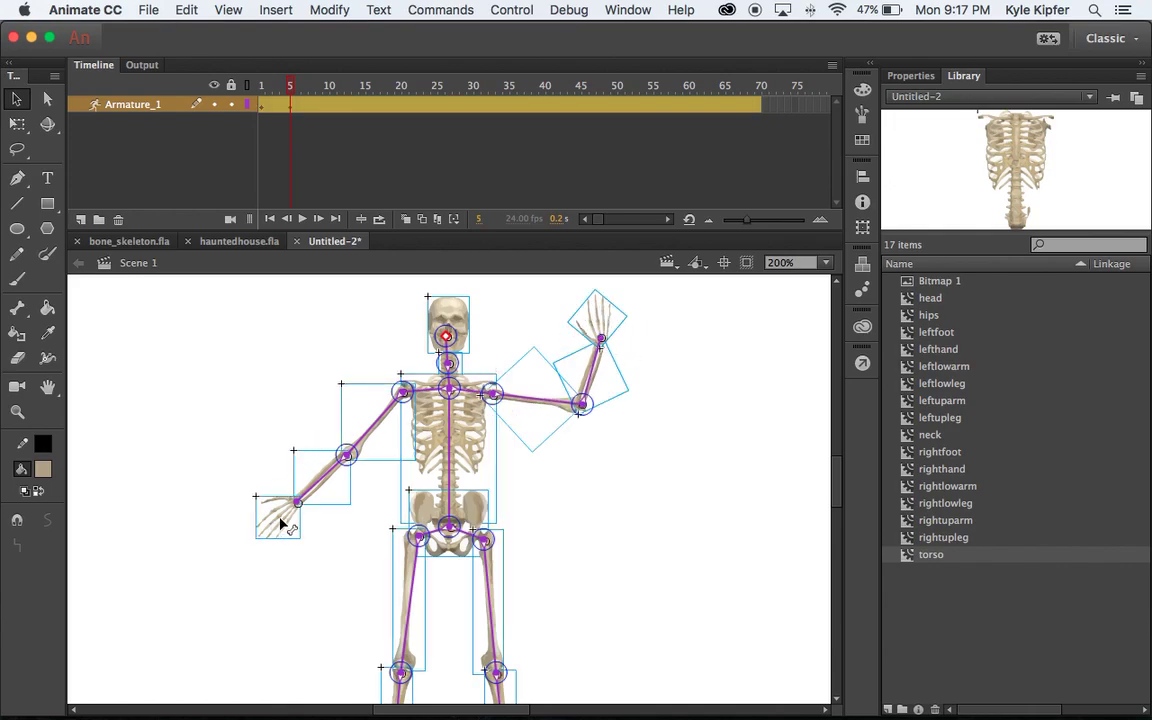
left_click_drag(281, 523, 251, 567)
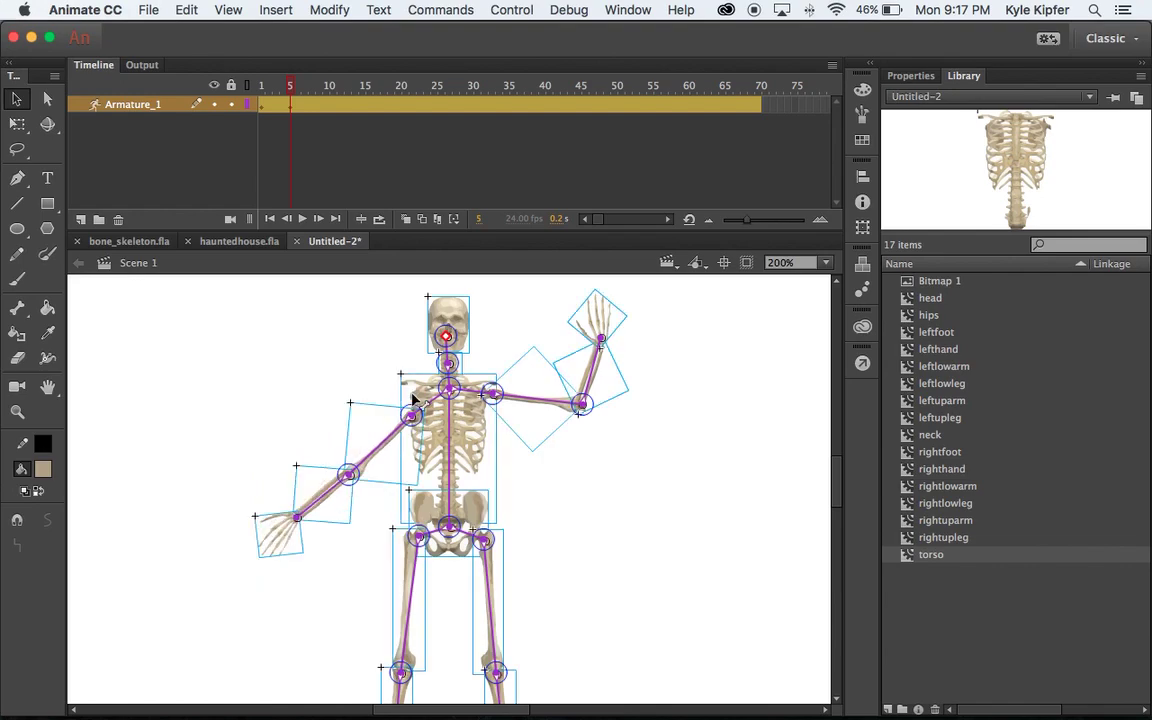
left_click_drag(417, 420, 403, 393)
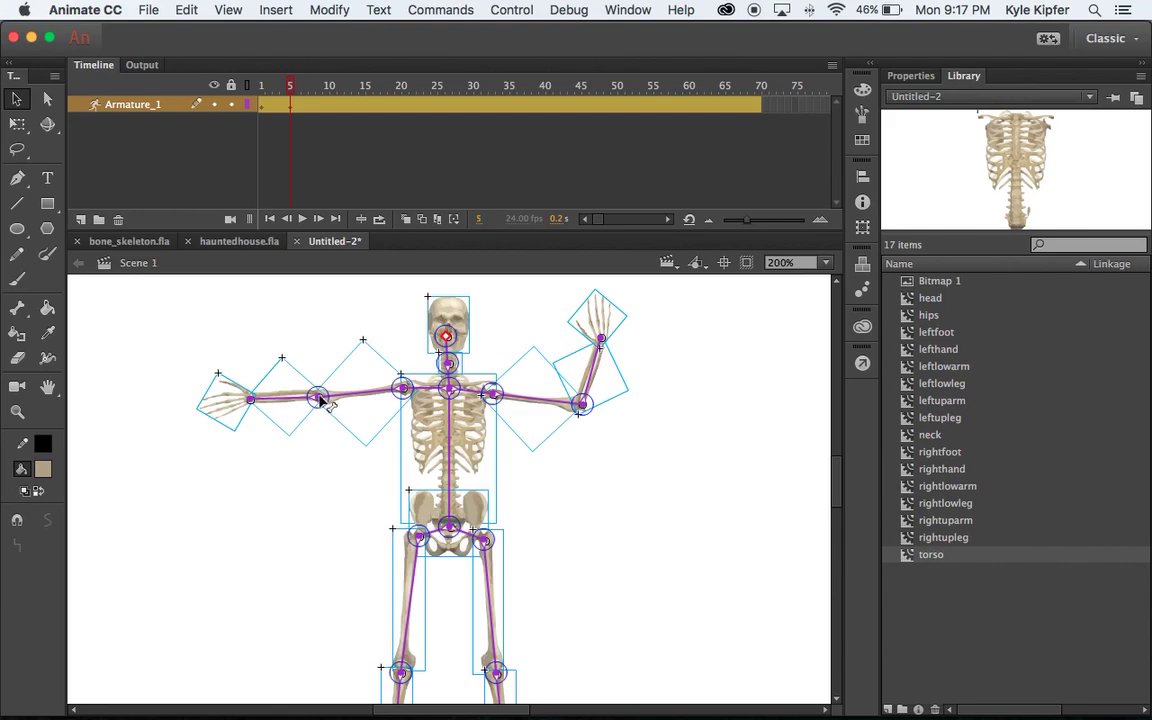
left_click_drag(318, 399, 377, 487)
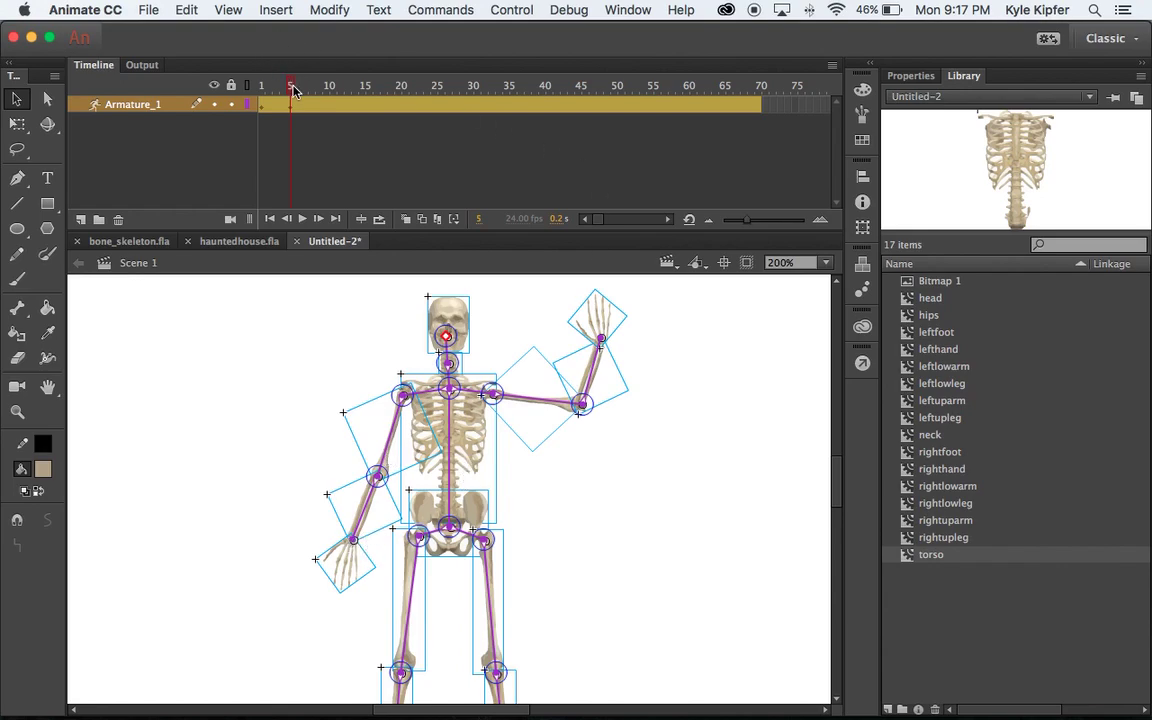
mouse_move(293, 88)
left_mouse_down()
mouse_move(252, 85)
mouse_move(303, 88)
left_mouse_up()
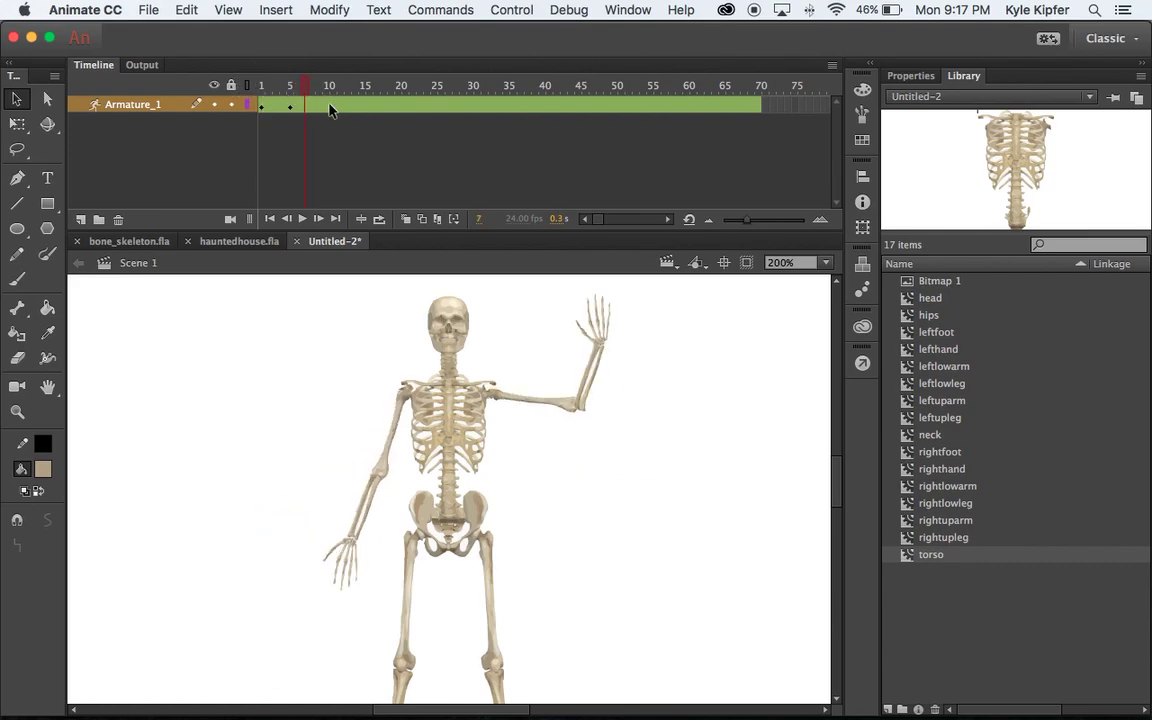
At frame 10, stretch the right arm out high to the side and raise the left arm overhead.
left_click(329, 104)
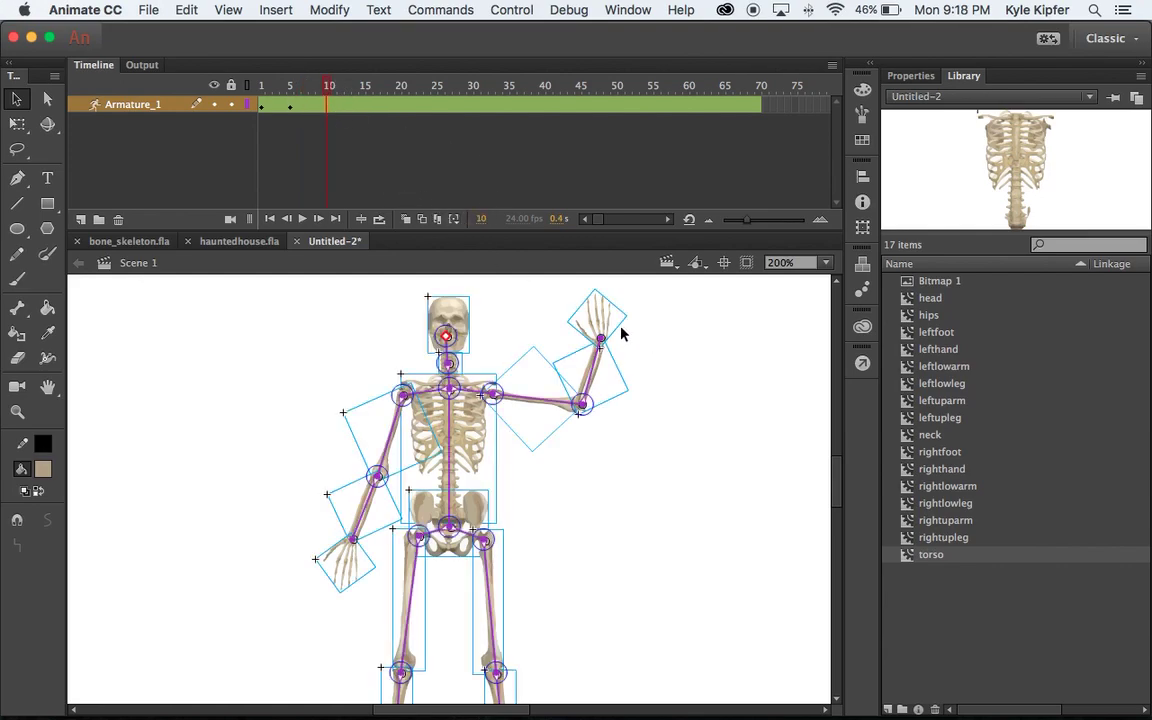
left_click_drag(605, 320, 546, 310)
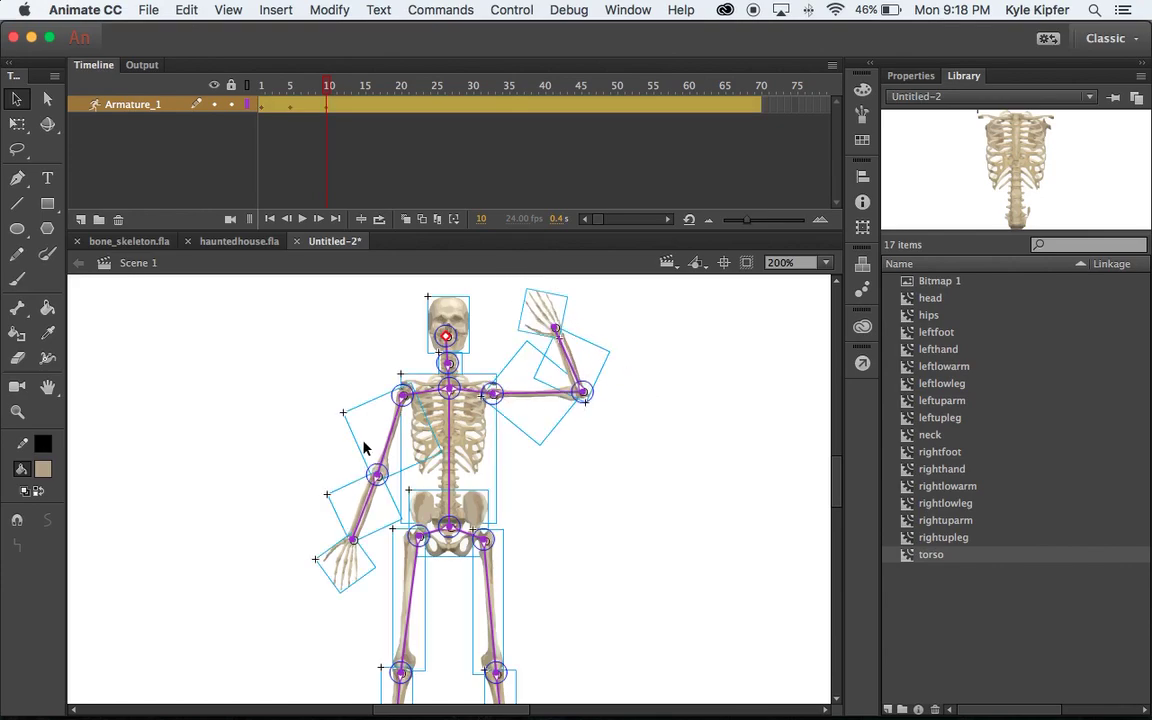
left_click_drag(327, 88, 292, 88)
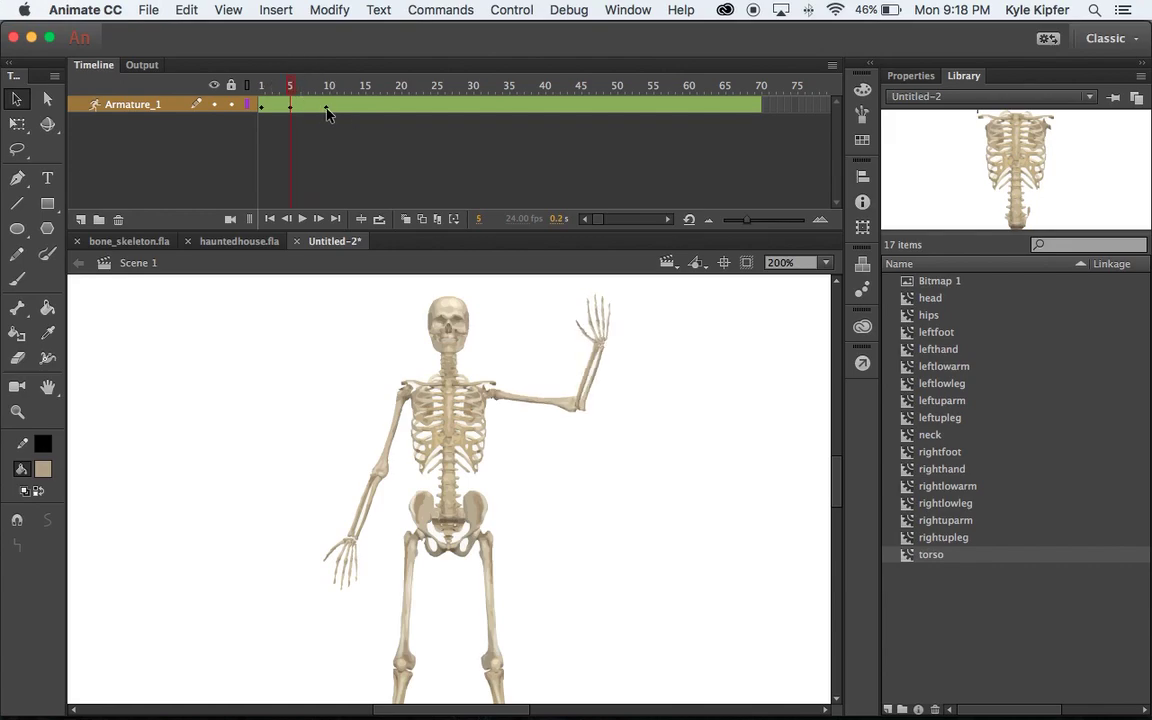
left_click(326, 109)
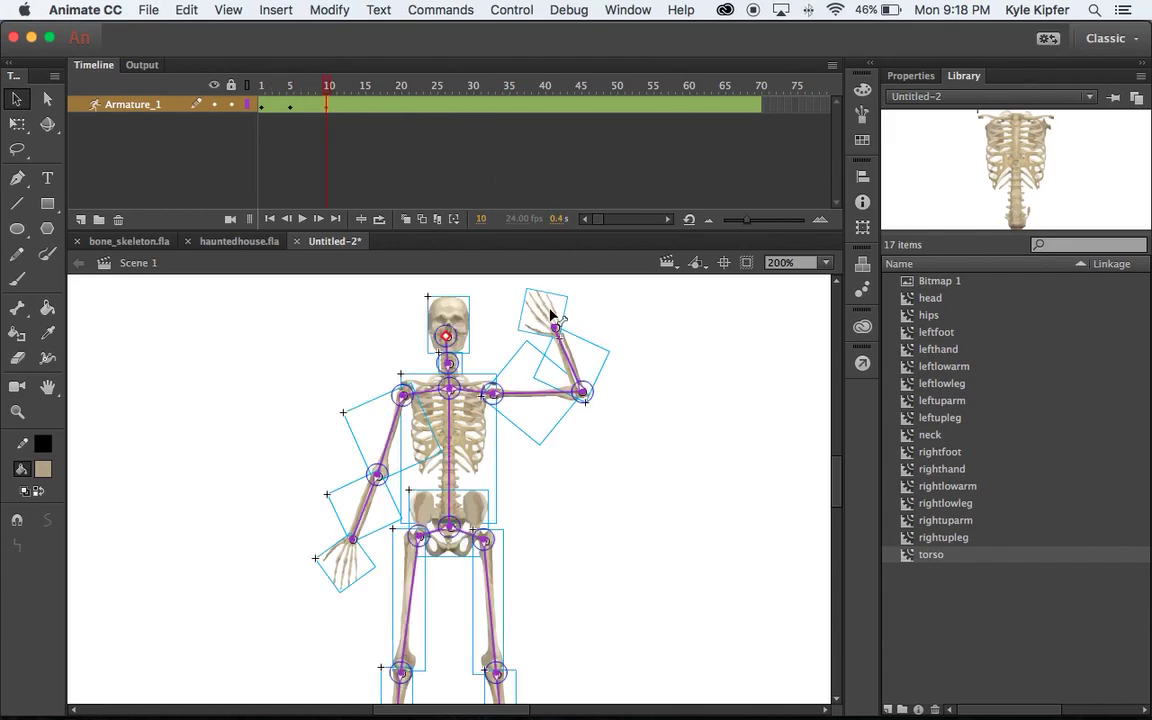
left_click_drag(549, 319, 642, 333)
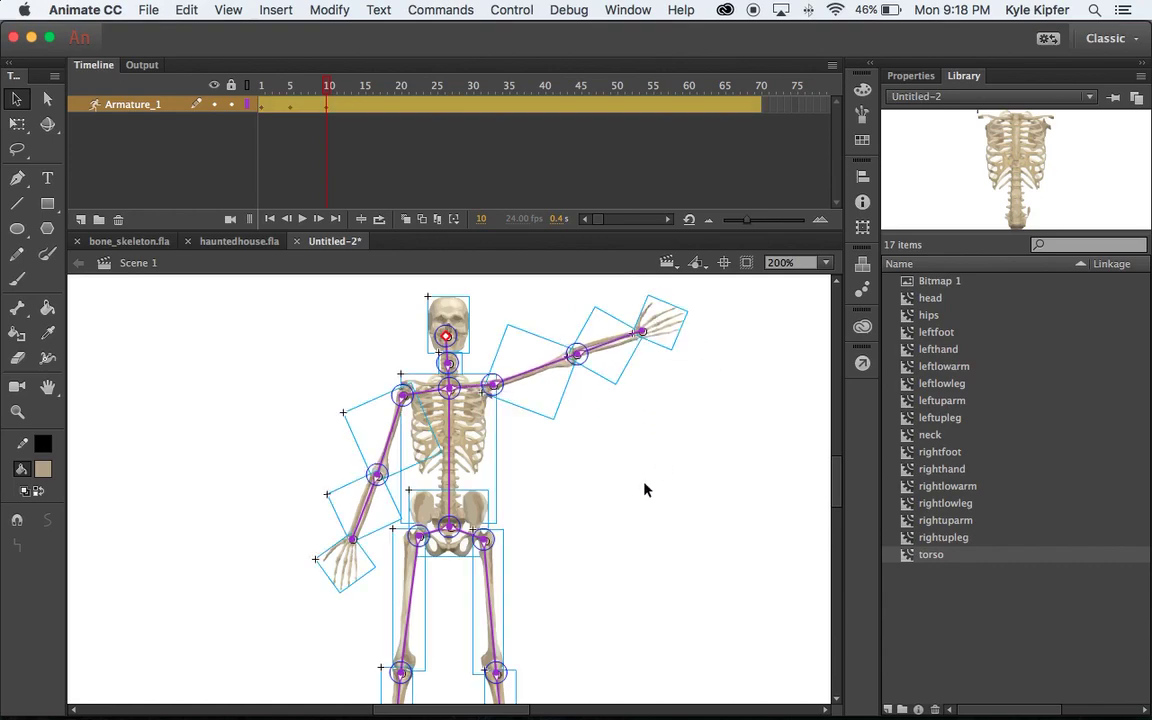
left_click(290, 107)
left_click(328, 108)
left_click_drag(346, 558, 276, 360)
At frame 16, kick the right leg out bent, spread the left arm, and raise the right hand overhead.
key("z")
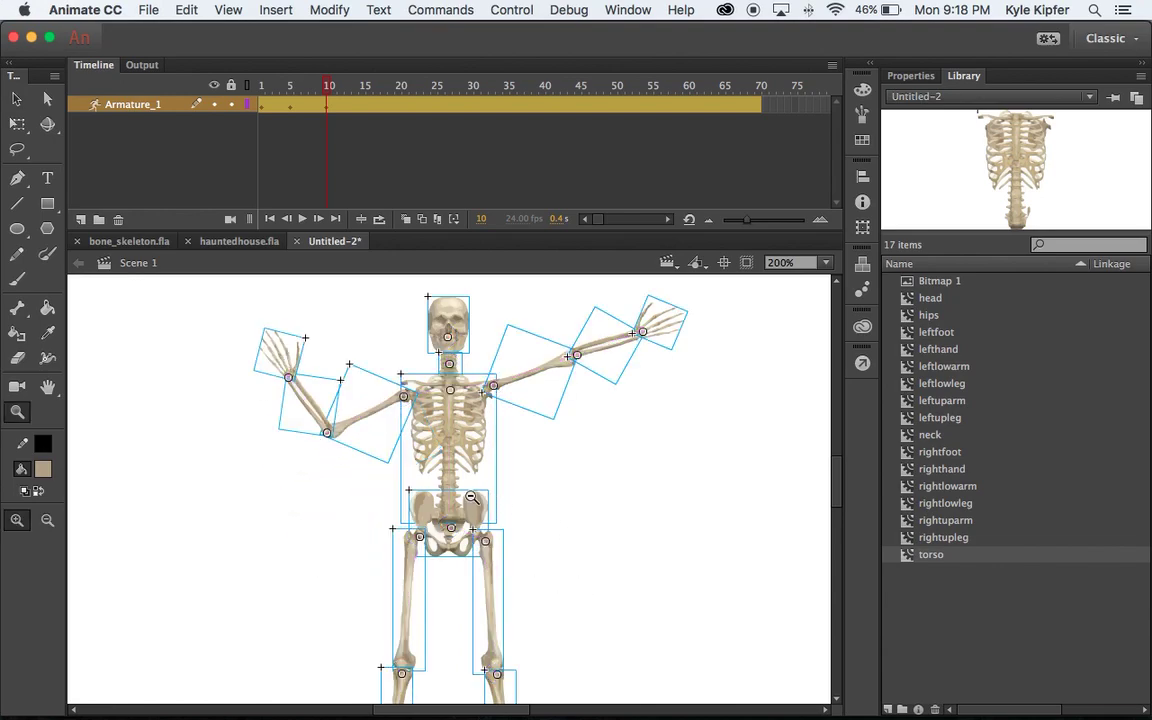
left_click(471, 497, "alt")
scroll(455, 540, "down", 3)
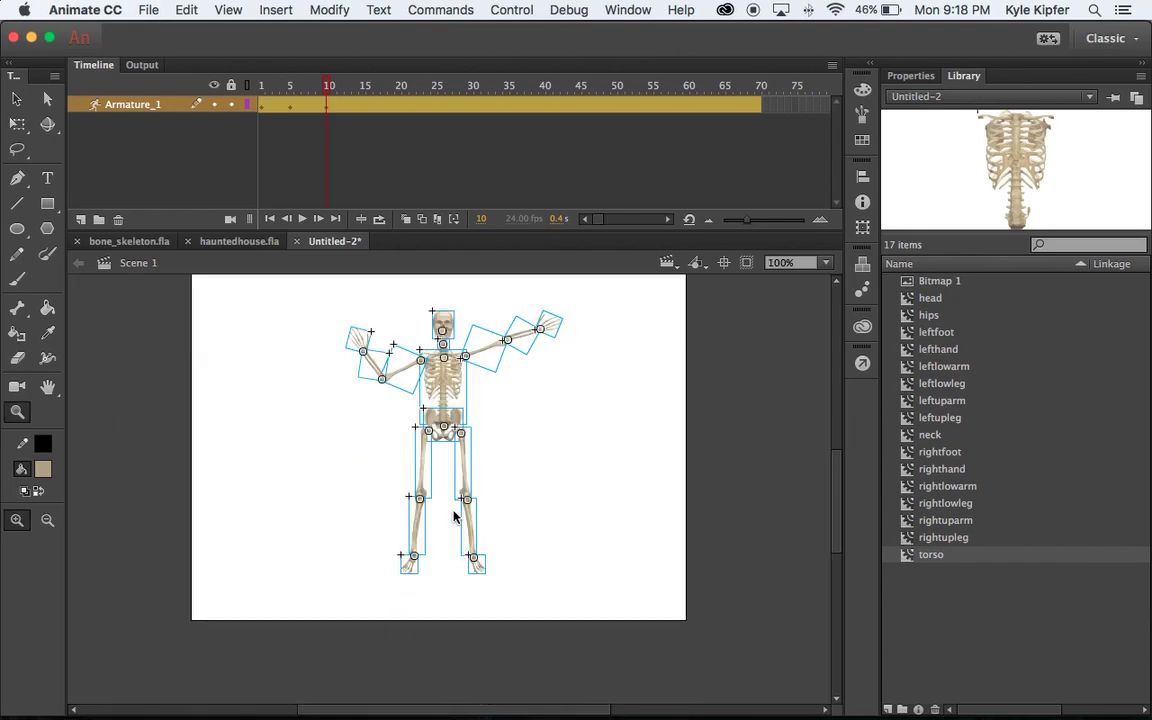
left_click(369, 108)
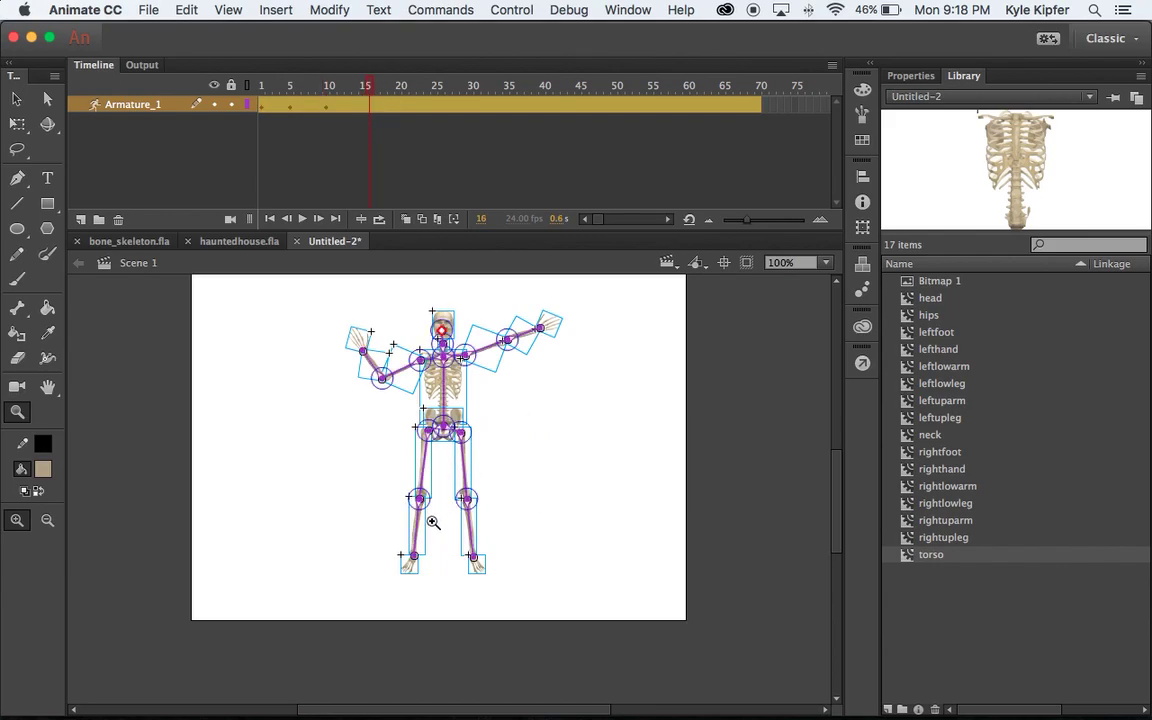
key("v")
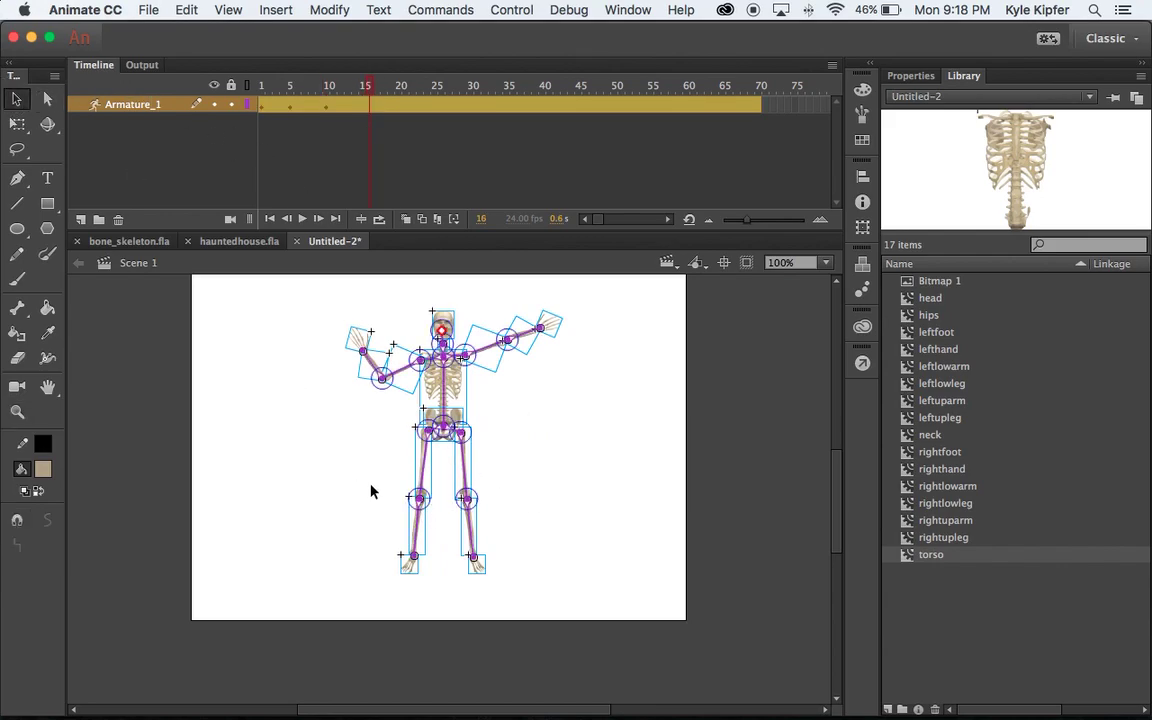
mouse_move(418, 500)
left_mouse_down()
mouse_move(375, 473)
mouse_move(368, 447)
mouse_move(309, 465)
mouse_move(312, 480)
mouse_move(397, 503)
left_mouse_up()
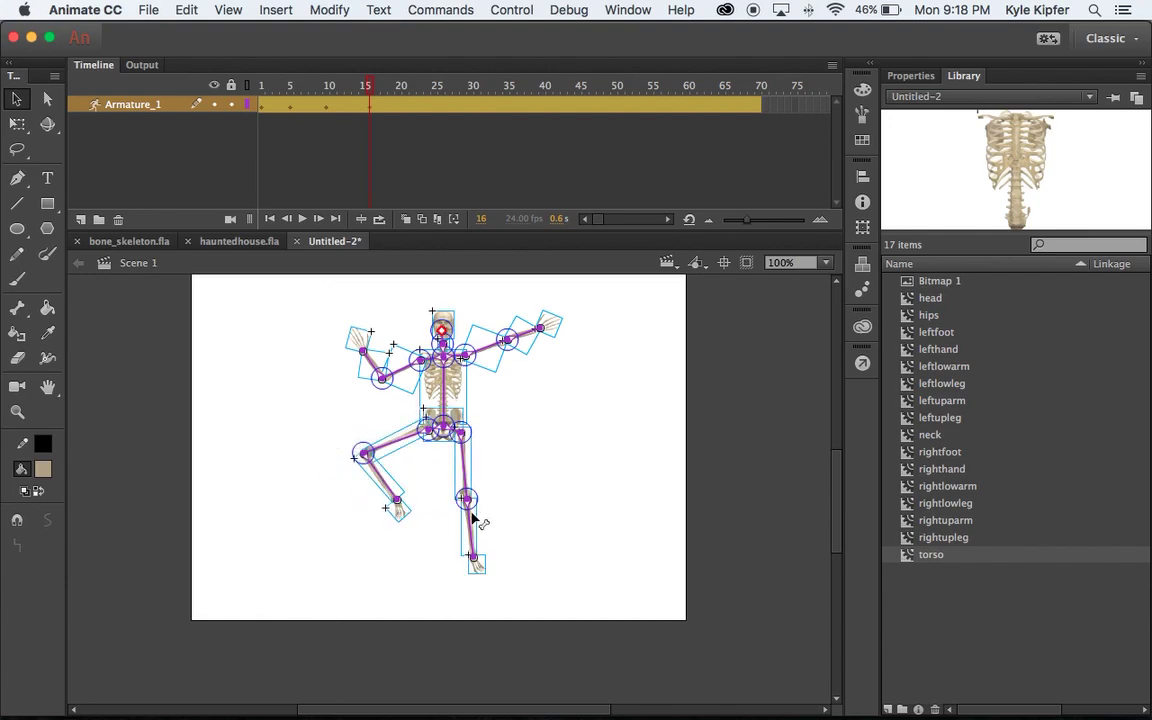
left_click_drag(470, 503, 531, 405)
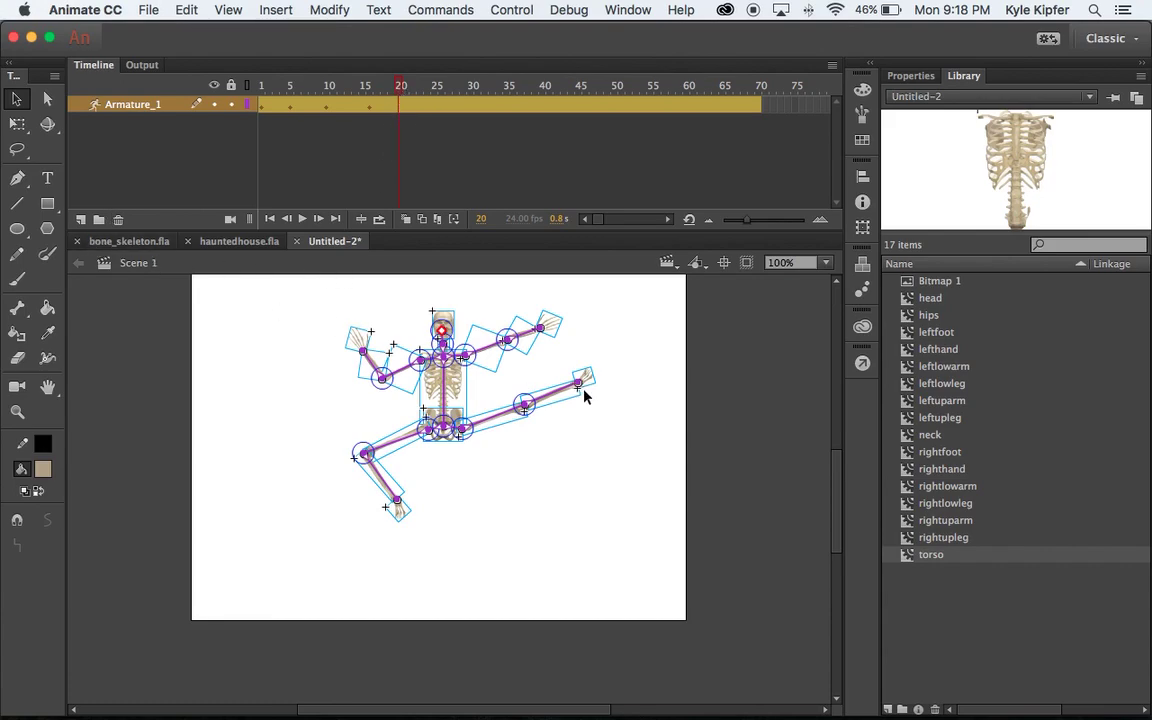
left_click_drag(585, 385, 553, 473)
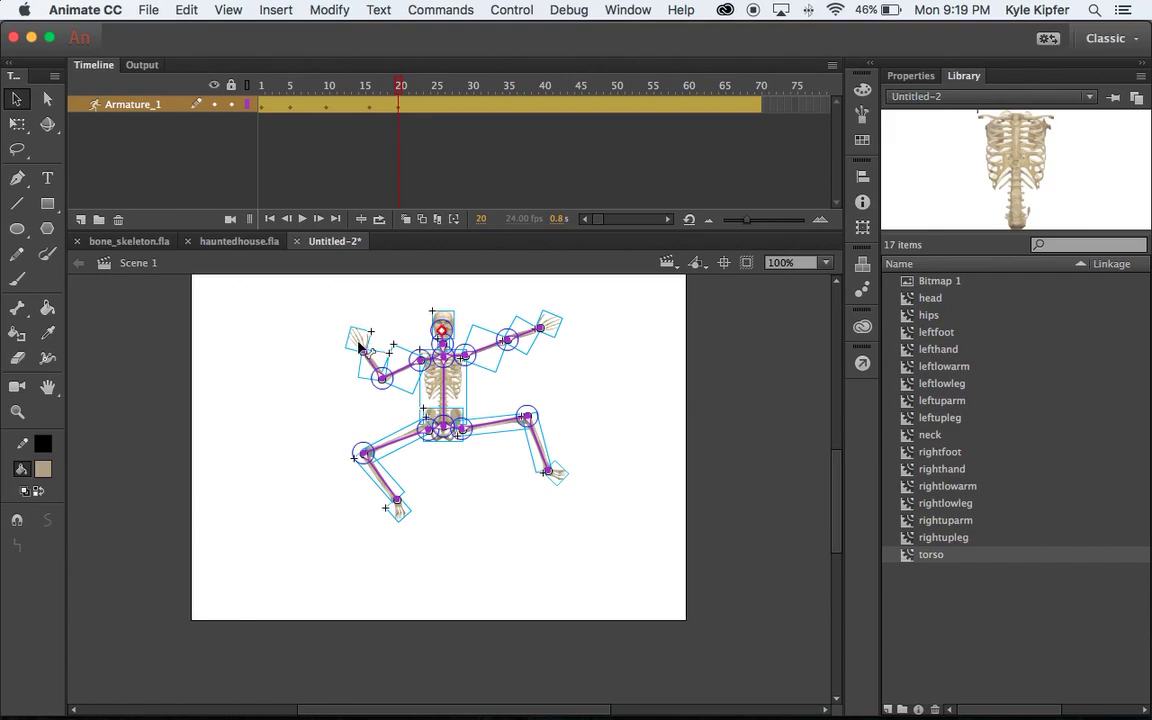
left_click_drag(360, 345, 268, 335)
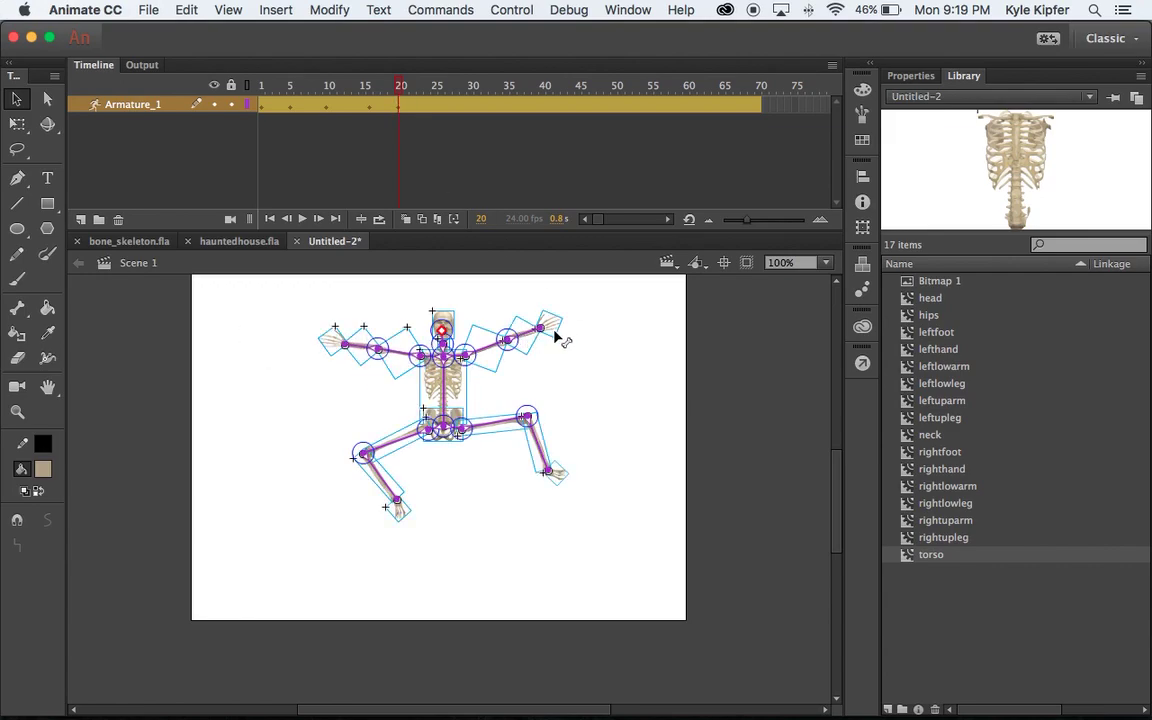
left_click_drag(556, 338, 453, 297)
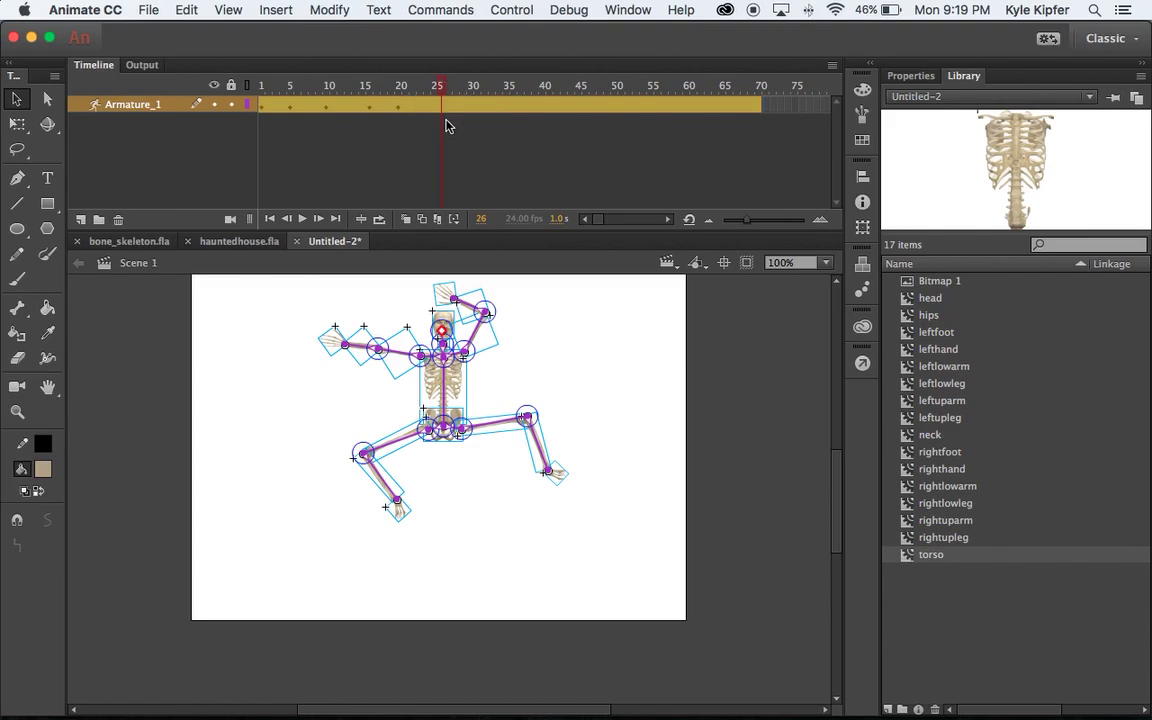
At frame 25, pose the skeleton standing with straight legs and the left hand over the head.
left_click(439, 89)
left_click_drag(445, 297, 638, 391)
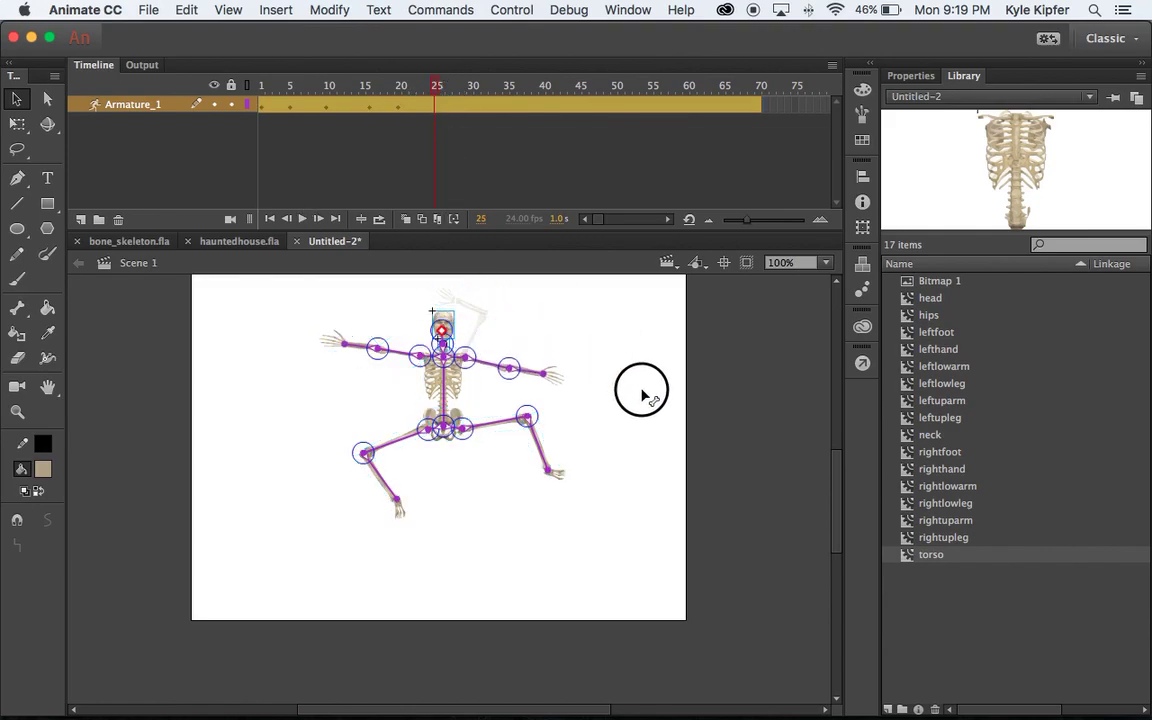
left_click_drag(331, 338, 476, 296)
left_click_drag(555, 480, 462, 601)
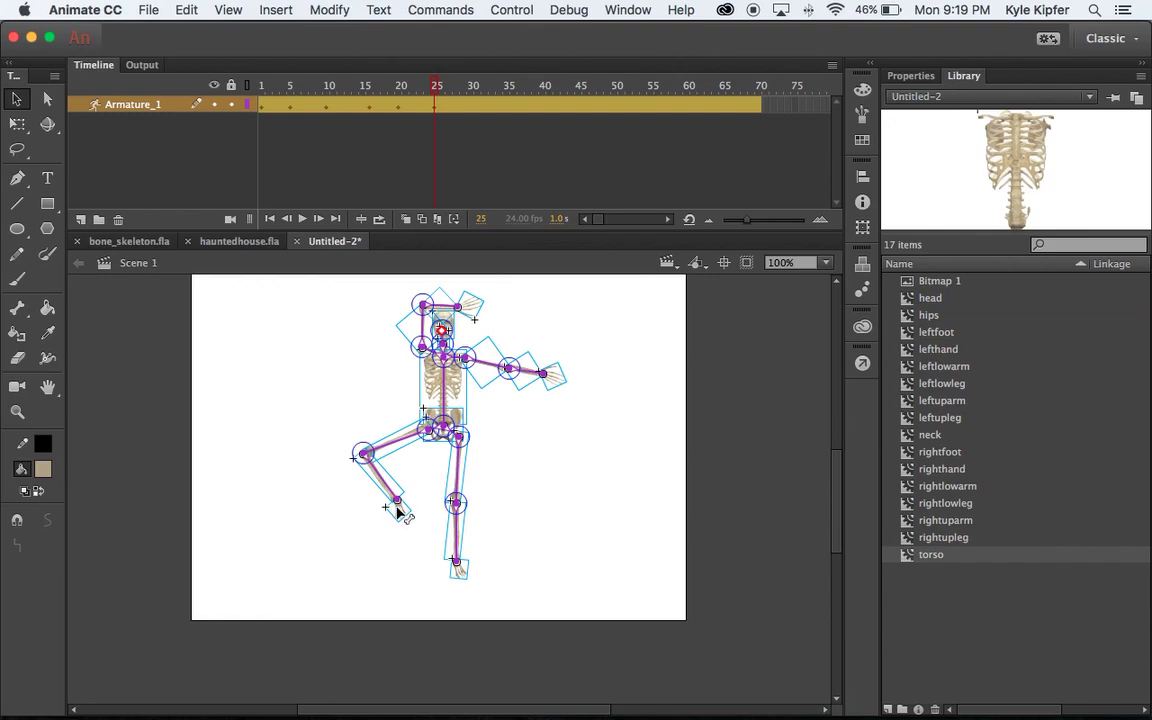
left_click_drag(398, 512, 442, 582)
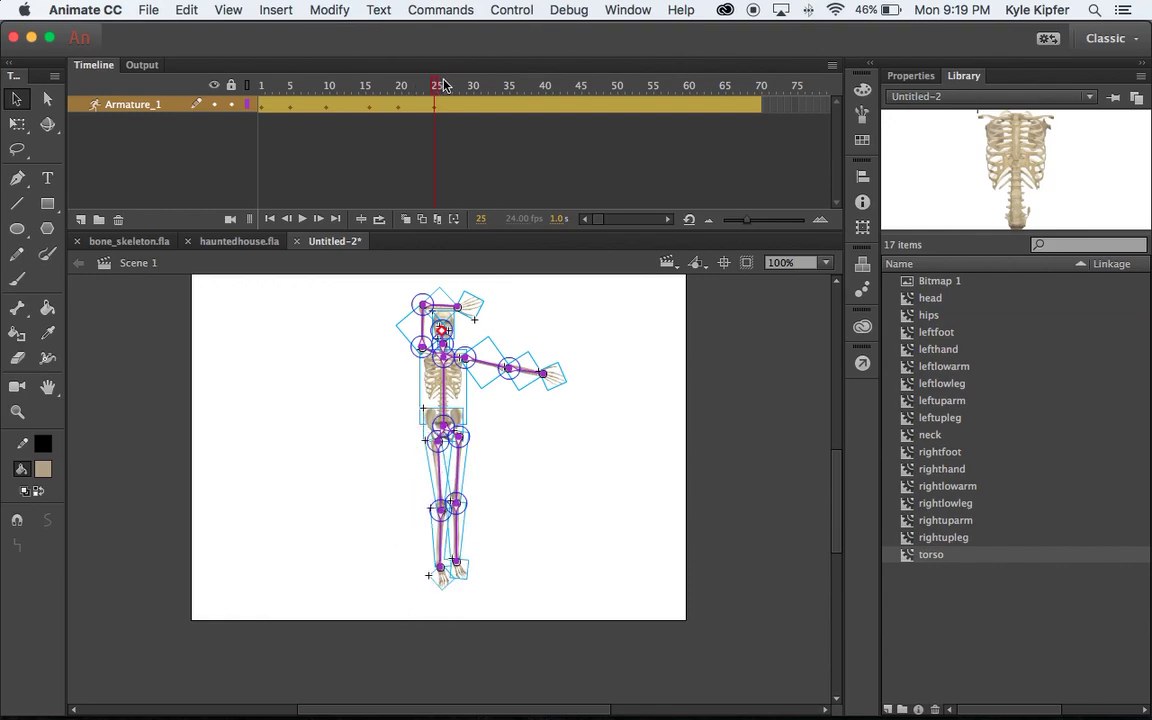
mouse_move(445, 86)
left_mouse_down()
mouse_move(296, 72)
mouse_move(454, 80)
mouse_move(237, 66)
mouse_move(458, 88)
left_mouse_up()
At frame 31, spread the arms and sweep both legs out to the left.
left_click(477, 106)
left_click_drag(466, 313, 219, 360)
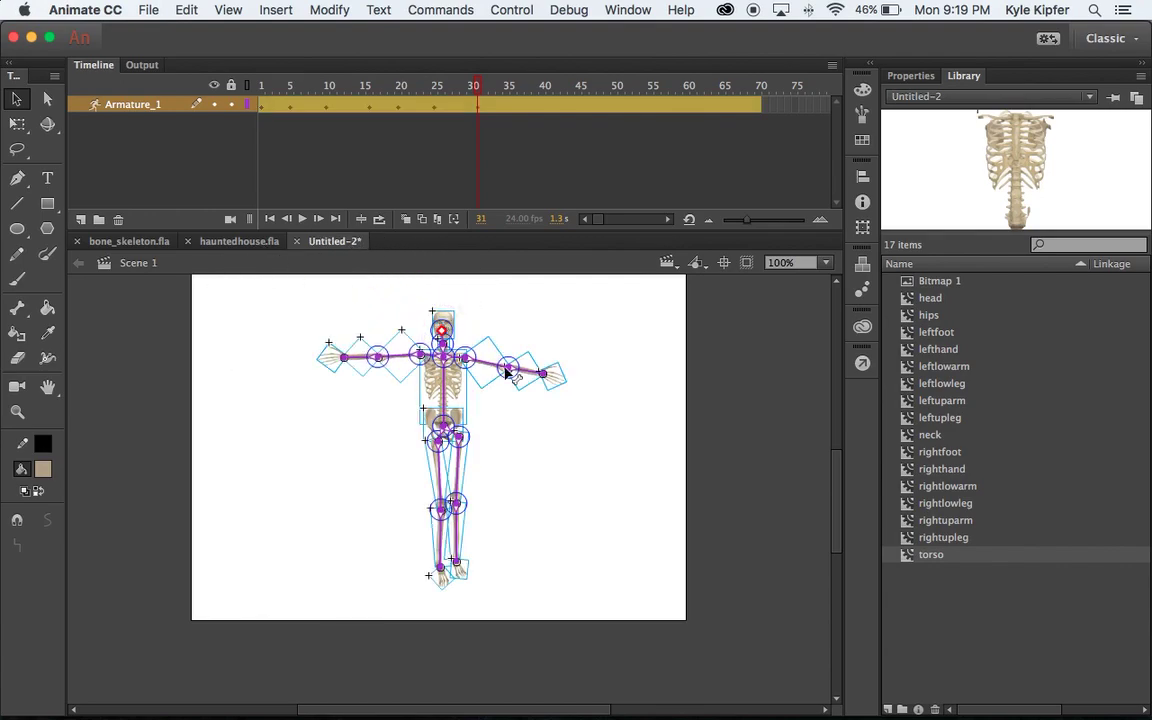
left_click_drag(556, 380, 566, 310)
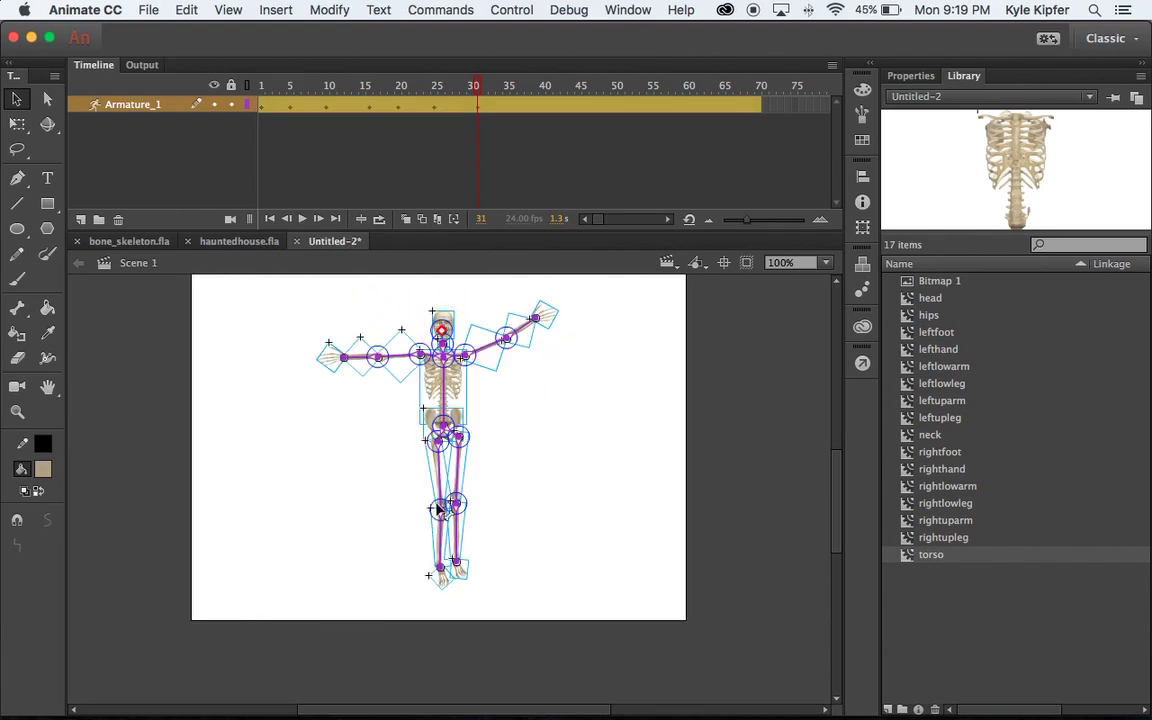
left_click_drag(438, 510, 316, 476)
left_click_drag(478, 500, 334, 508)
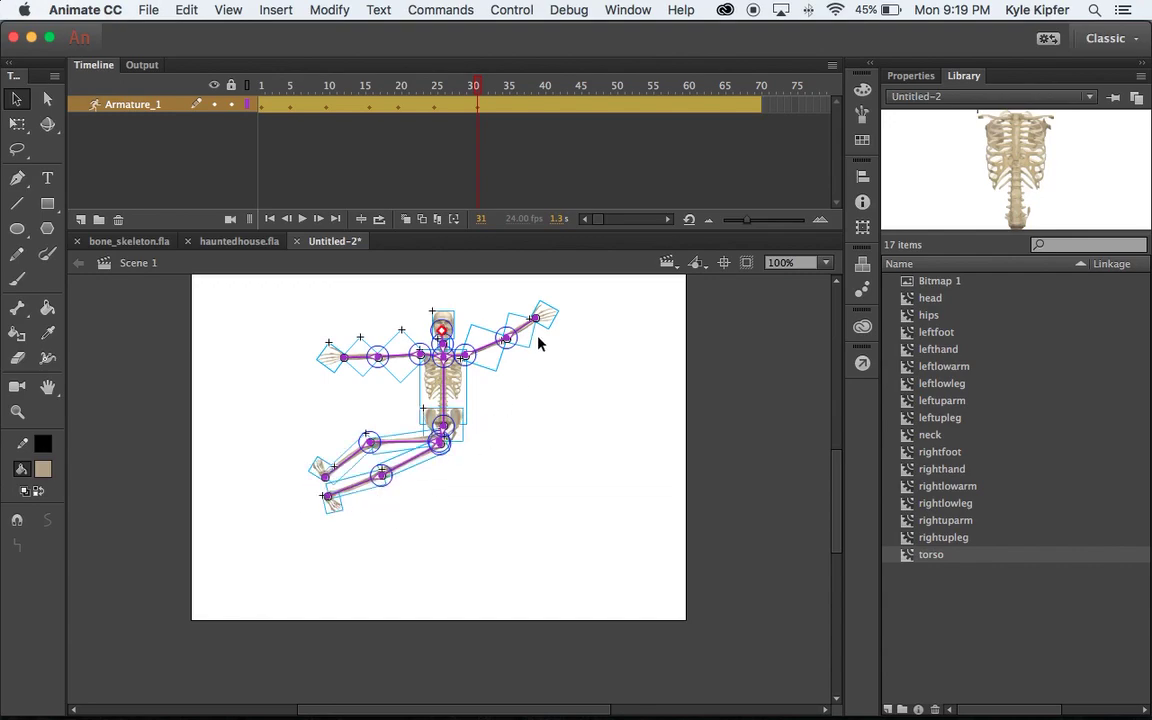
mouse_move(478, 90)
left_mouse_down()
mouse_move(342, 86)
mouse_move(499, 86)
mouse_move(572, 103)
mouse_move(311, 95)
mouse_move(483, 103)
mouse_move(474, 110)
left_mouse_up()
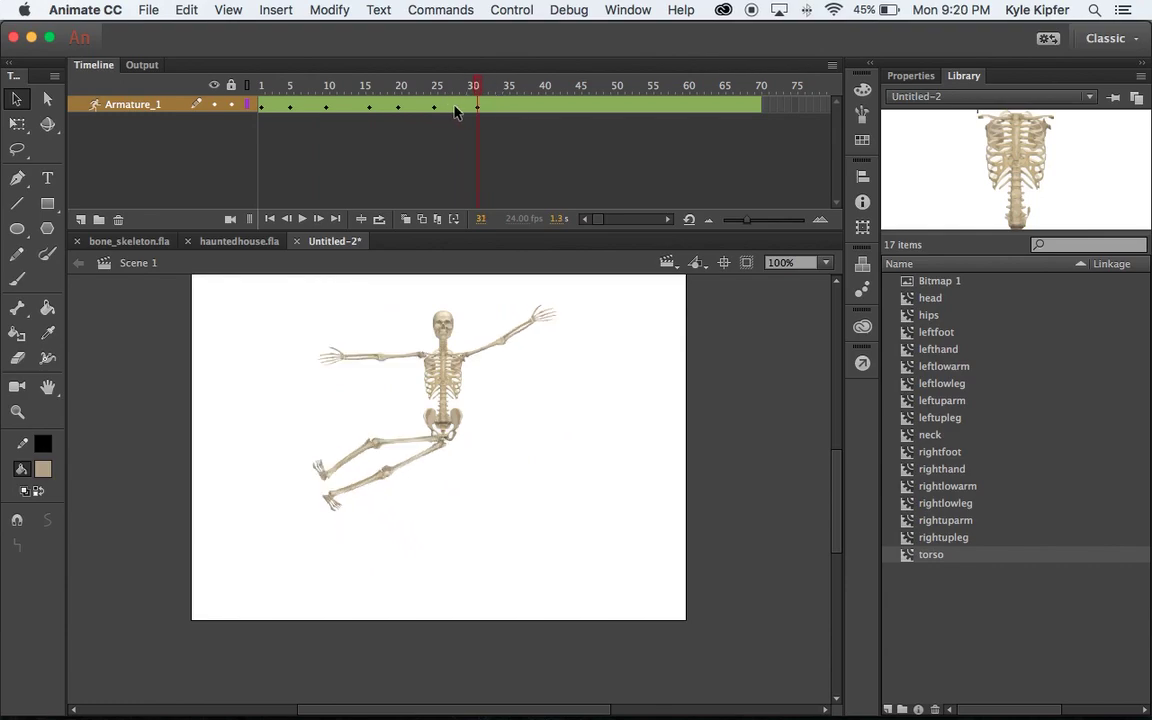
Compare frames 25 and 31, then shift the whole frame-31 armature higher with Free Transform.
left_click(437, 107)
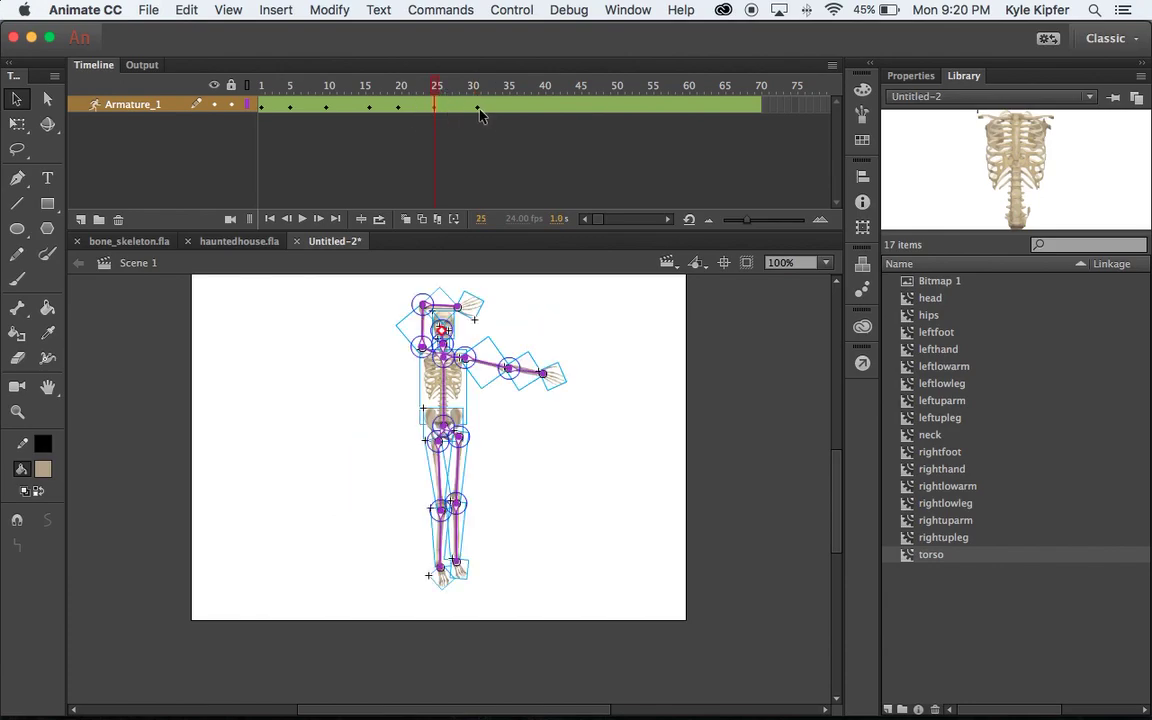
left_click(478, 108)
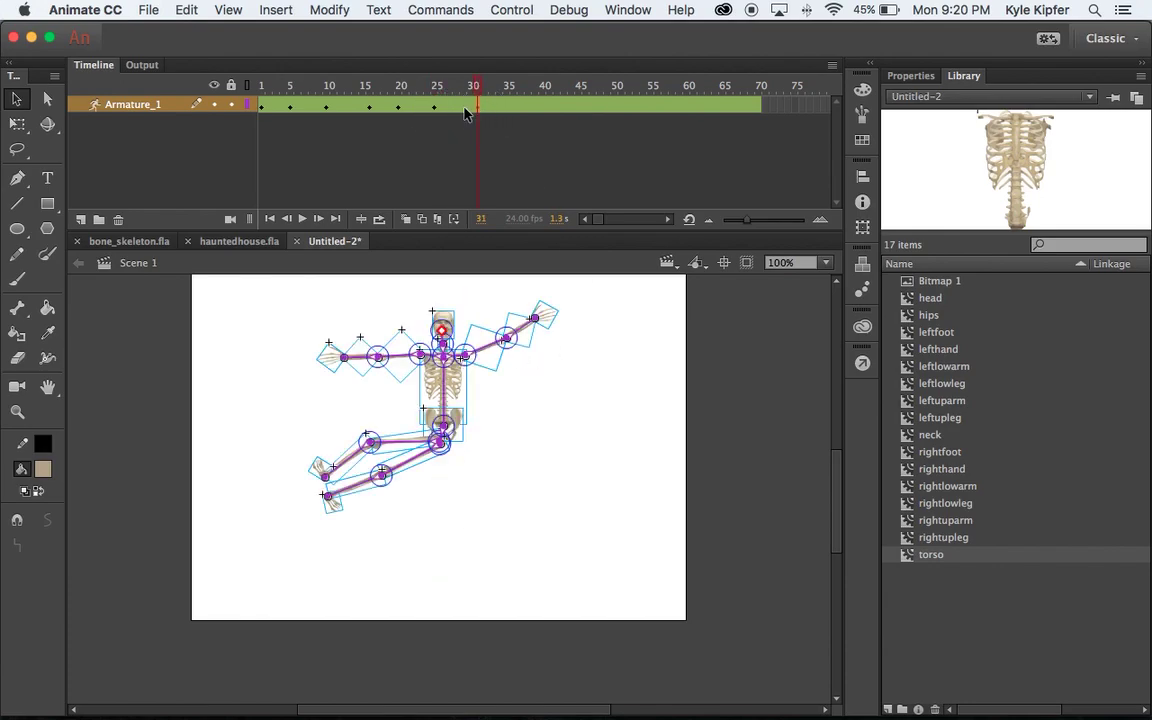
left_click(19, 125)
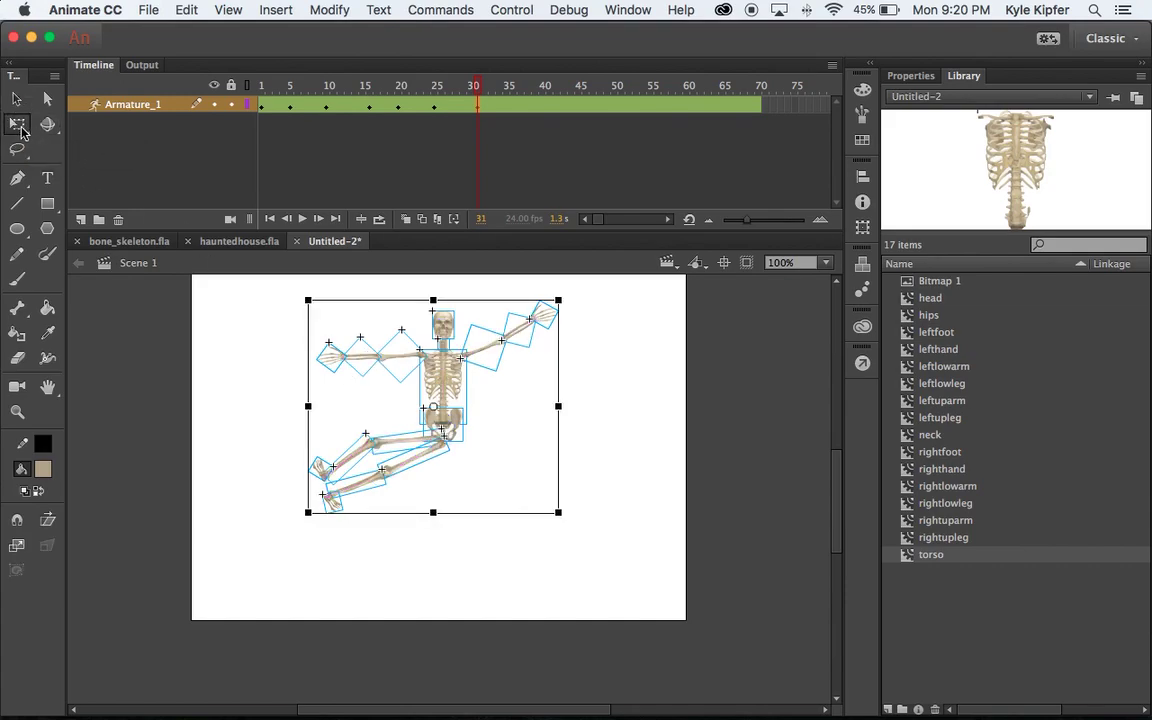
left_click_drag(446, 381, 448, 370)
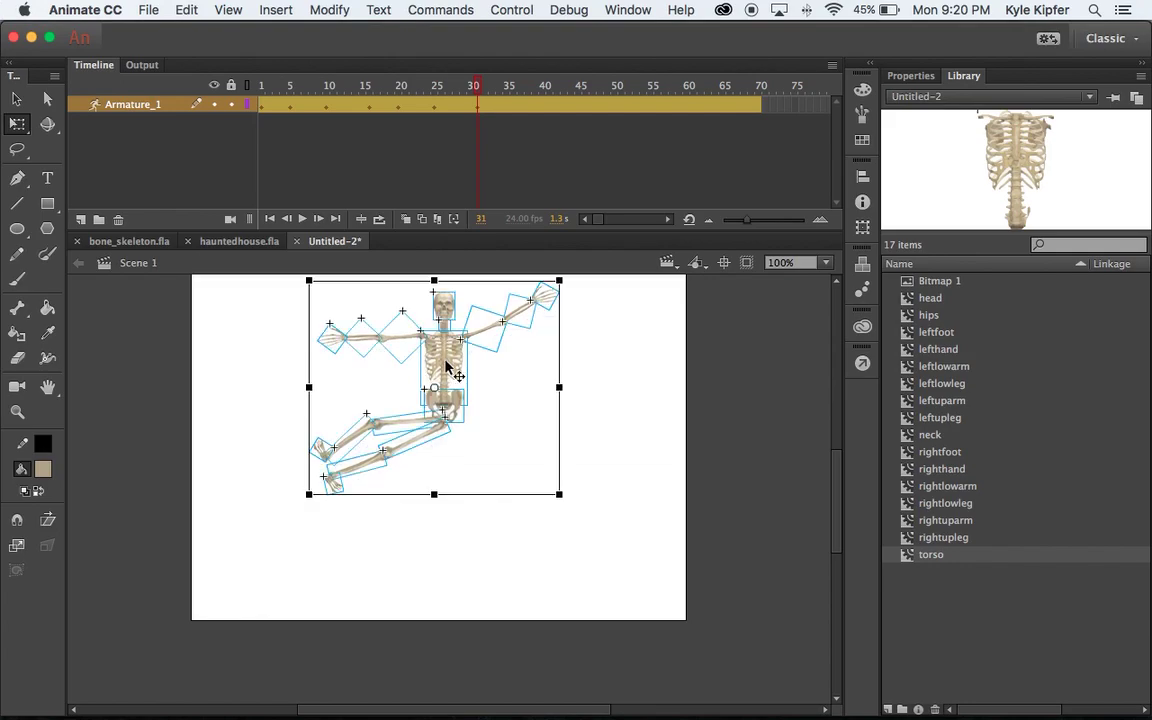
scroll(497, 368, "up", 3)
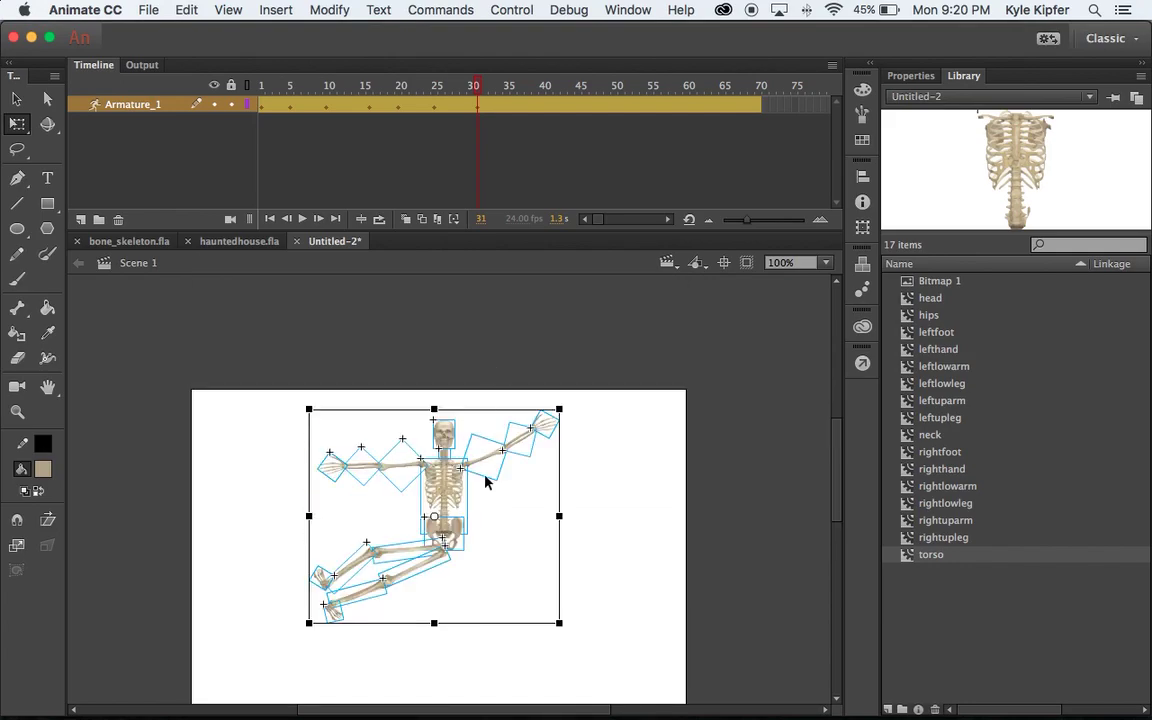
left_click_drag(452, 492, 452, 470)
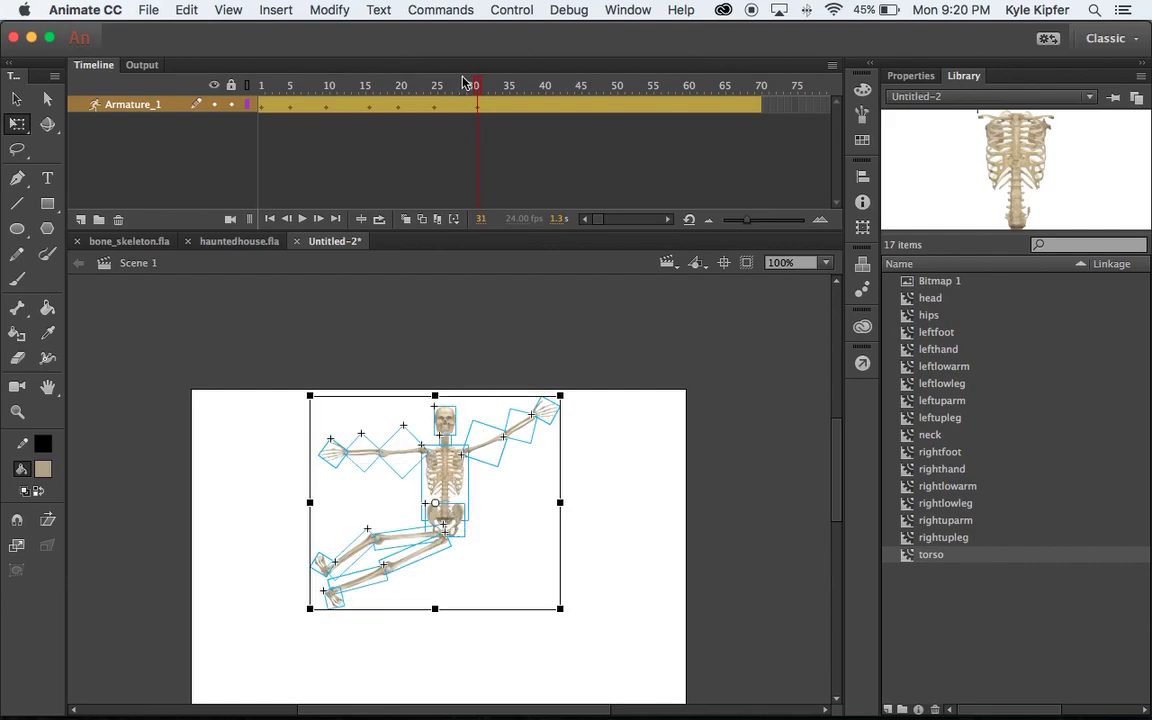
left_click_drag(477, 89, 509, 87)
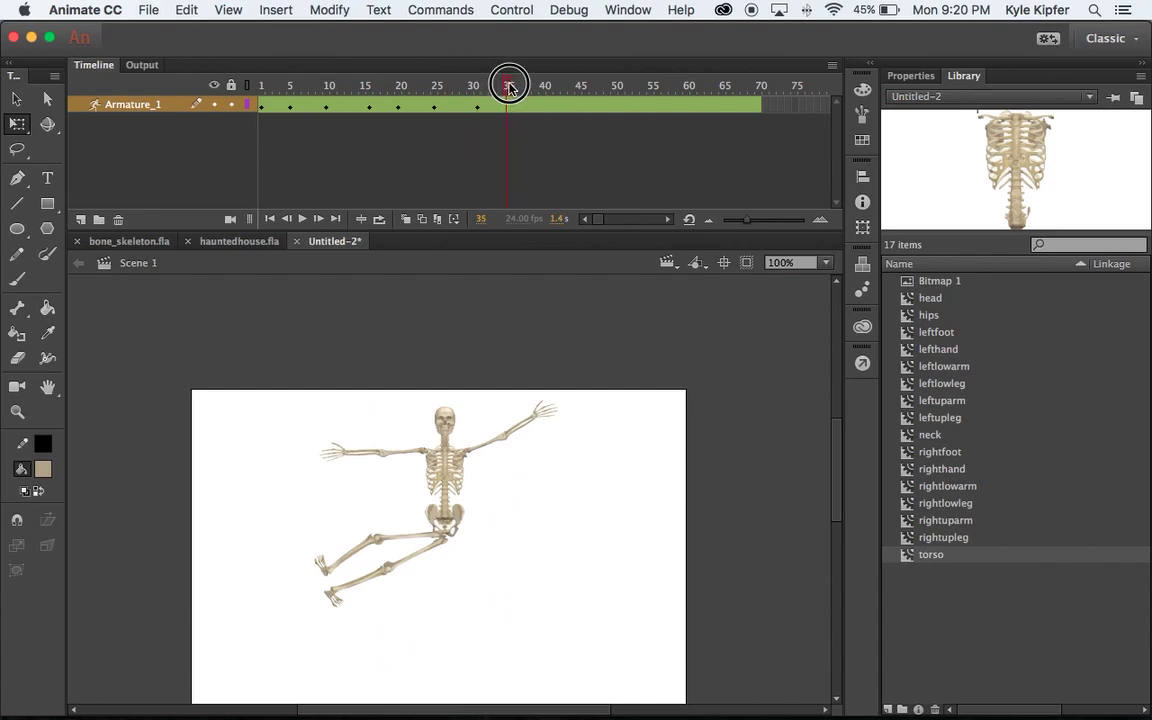
Select frame 35 on the armature layer and begin moving the skeleton into a new pose.
left_click(440, 481)
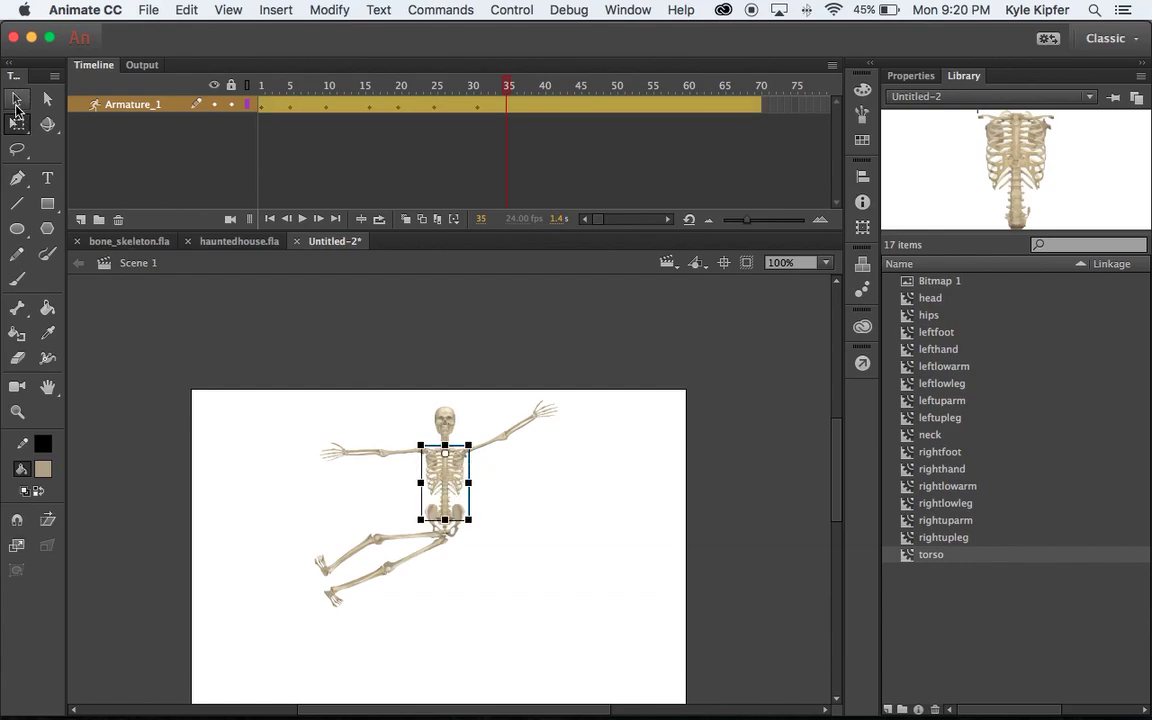
left_click(16, 100)
left_click_drag(507, 112, 477, 110)
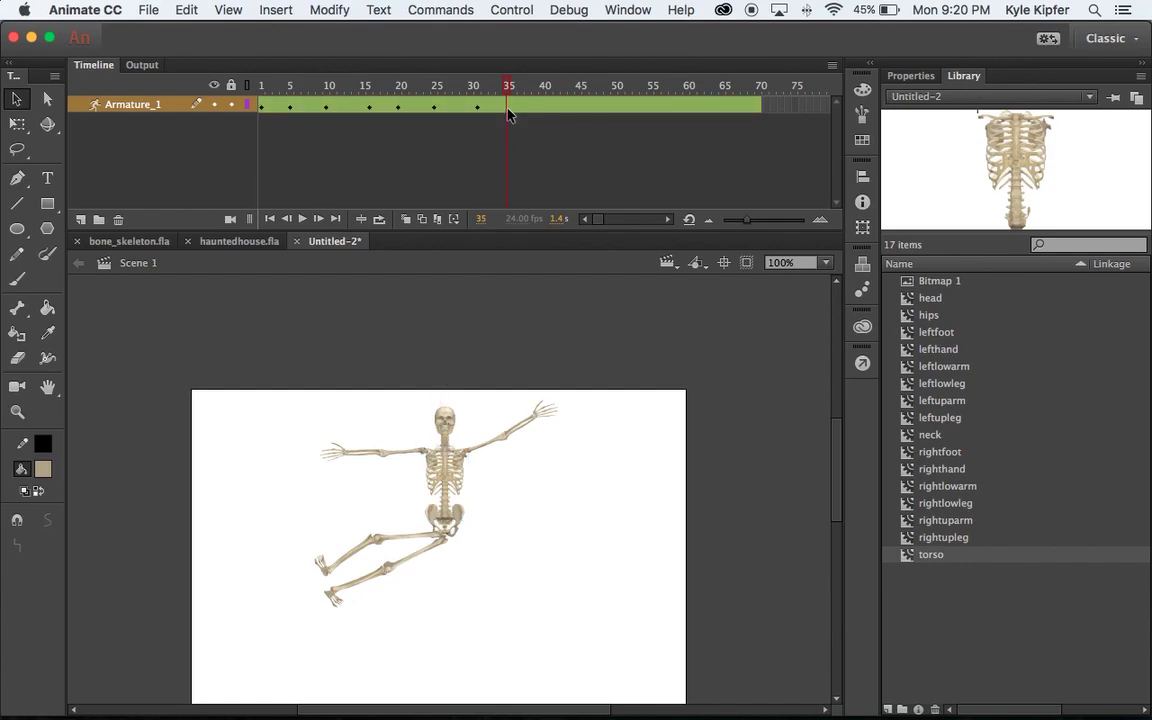
left_click(508, 112)
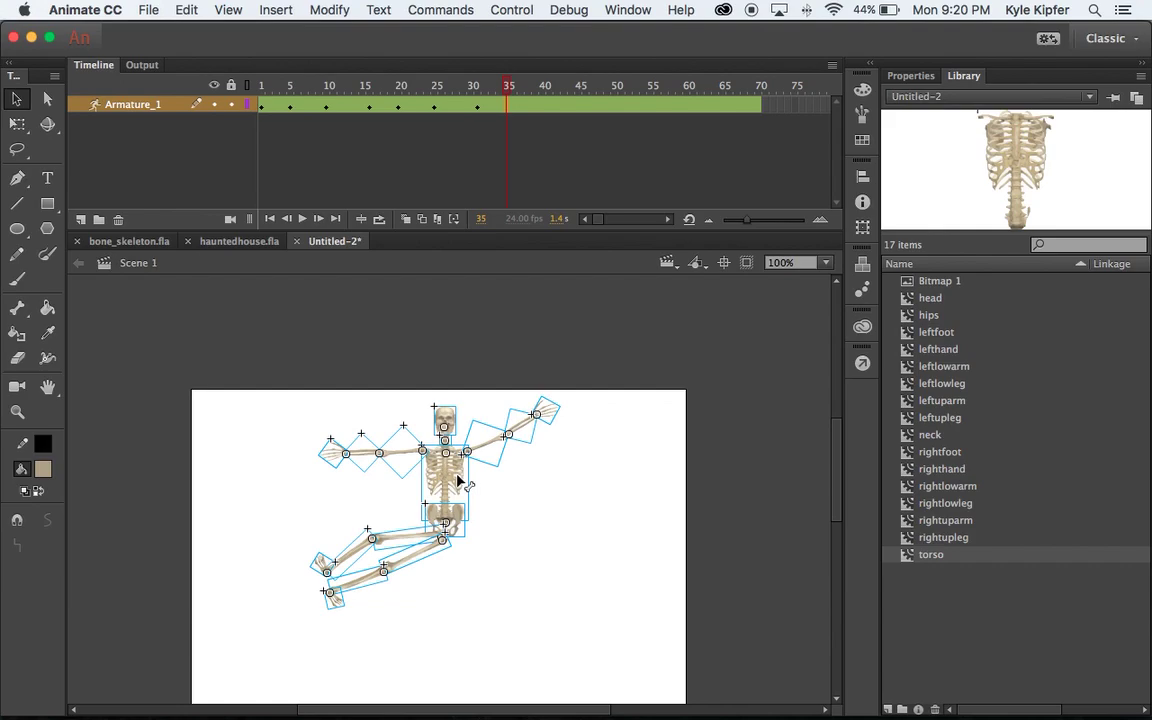
left_click_drag(456, 481, 450, 516)
left_click(22, 125)
scroll(613, 420, "down", 3)
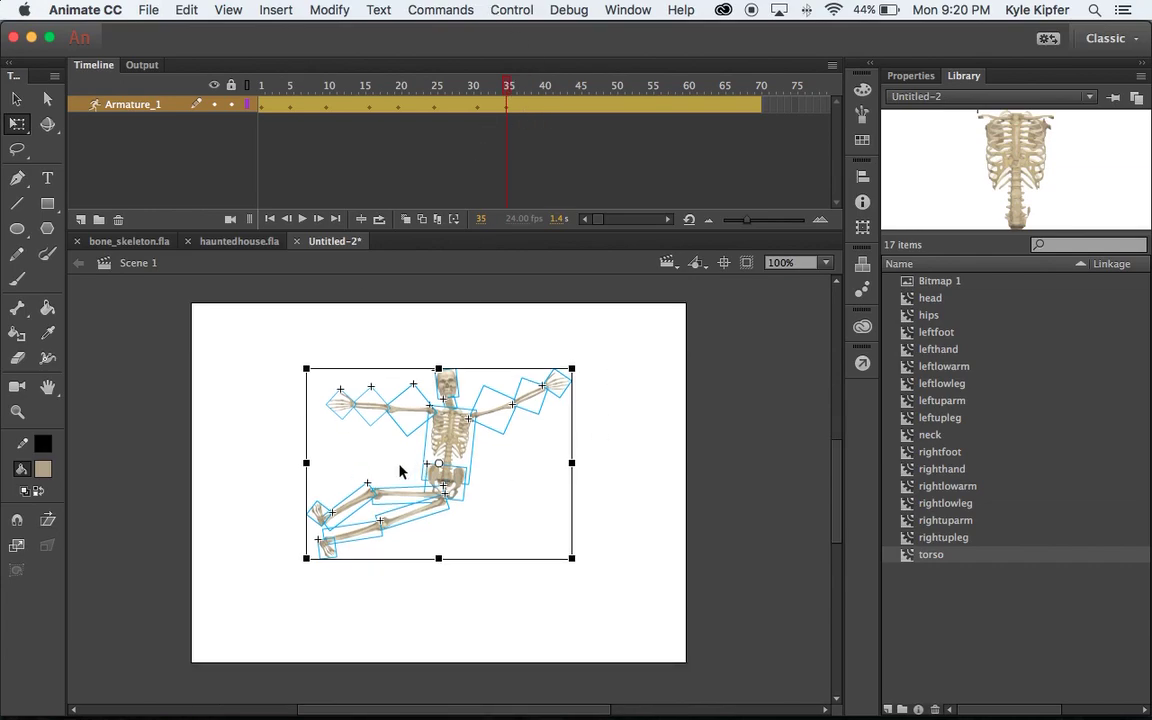
left_click(15, 102)
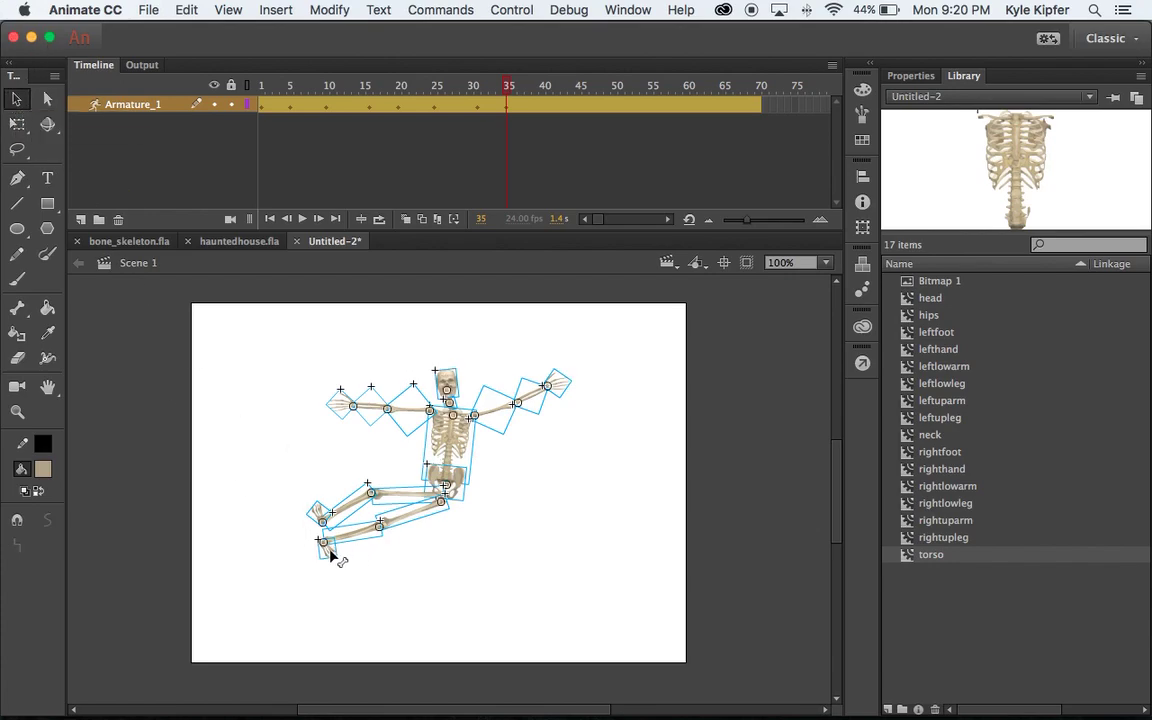
Spread the legs apart: right lower leg out to the right, left leg straight down.
left_click_drag(331, 553, 527, 601)
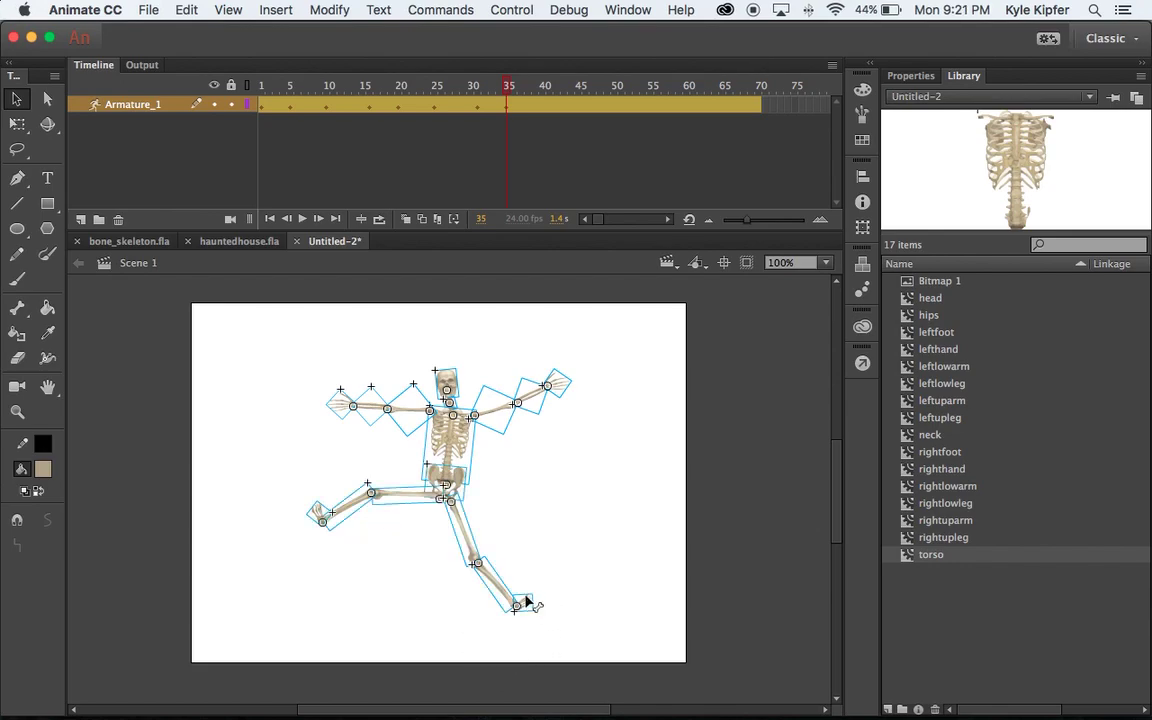
left_click_drag(479, 565, 488, 620)
left_click_drag(372, 499, 388, 616)
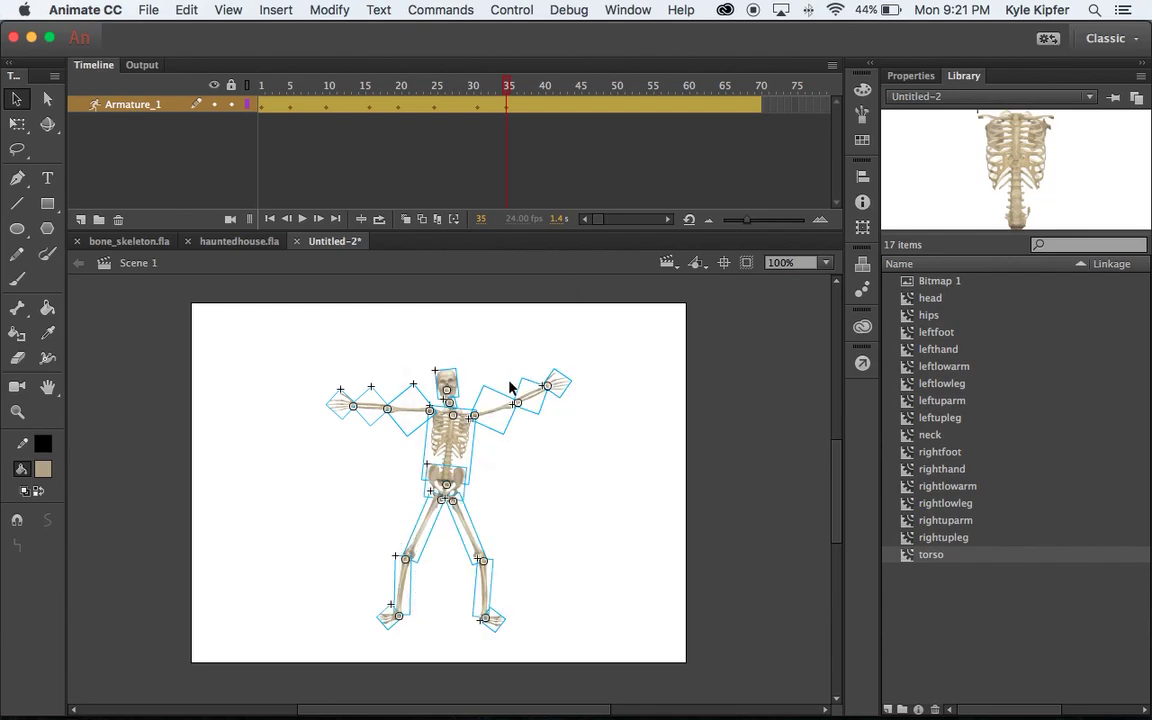
Rest both hands on the hips, then scrub the timeline through frame 35.
left_click_drag(339, 408, 424, 497)
mouse_move(415, 448)
left_mouse_down()
mouse_move(419, 417)
mouse_move(391, 393)
mouse_move(416, 413)
mouse_move(408, 437)
left_mouse_up()
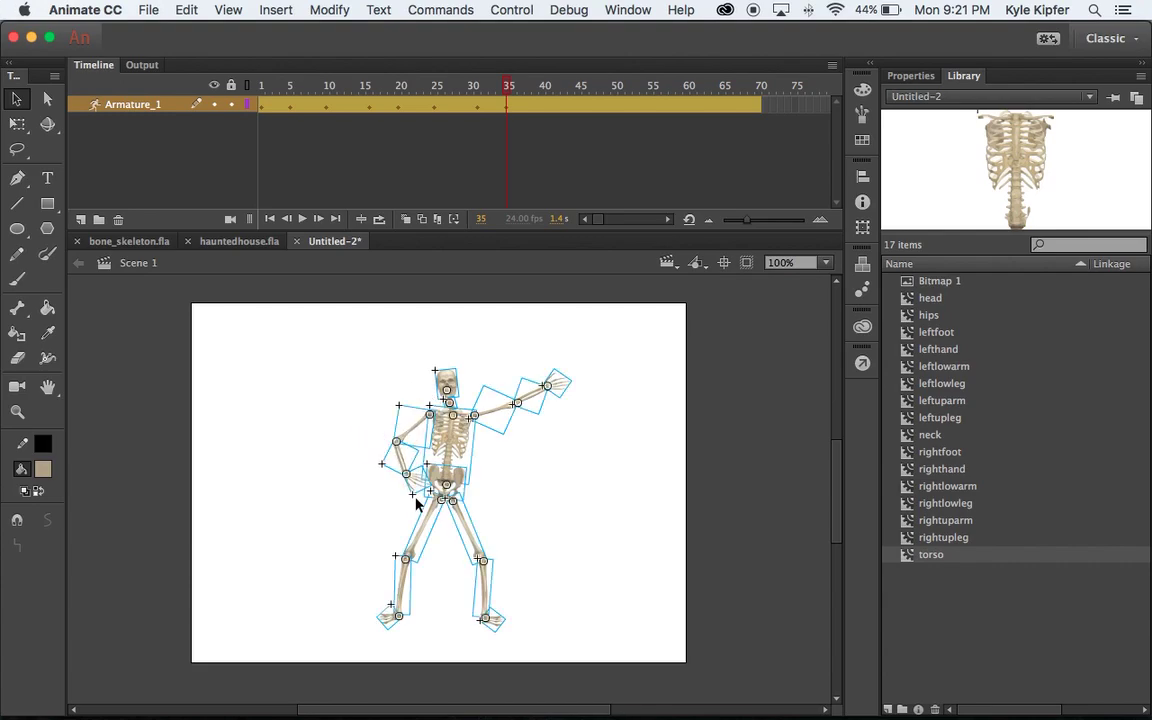
left_click_drag(415, 490, 420, 485)
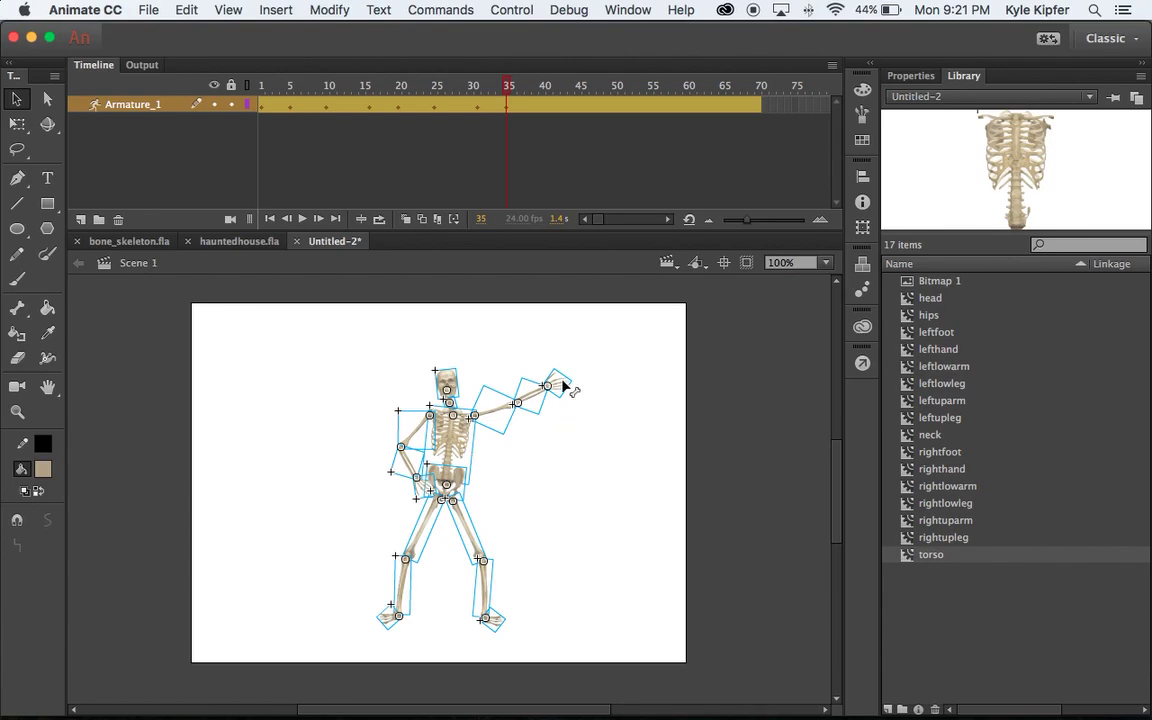
left_click_drag(563, 386, 458, 504)
mouse_move(510, 88)
left_mouse_down()
mouse_move(303, 85)
mouse_move(283, 72)
mouse_move(517, 66)
left_mouse_up()
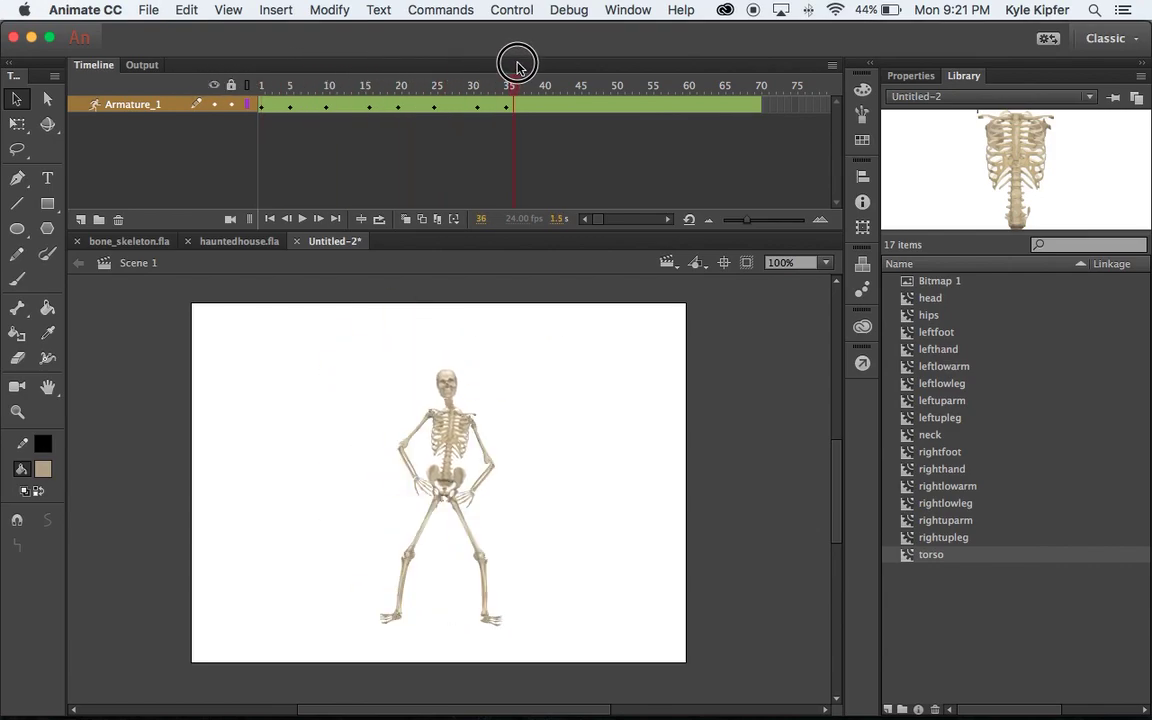
Run Test Movie with Cmd+Return to play the dance in Untitled-2.swf.
key("super+Return")
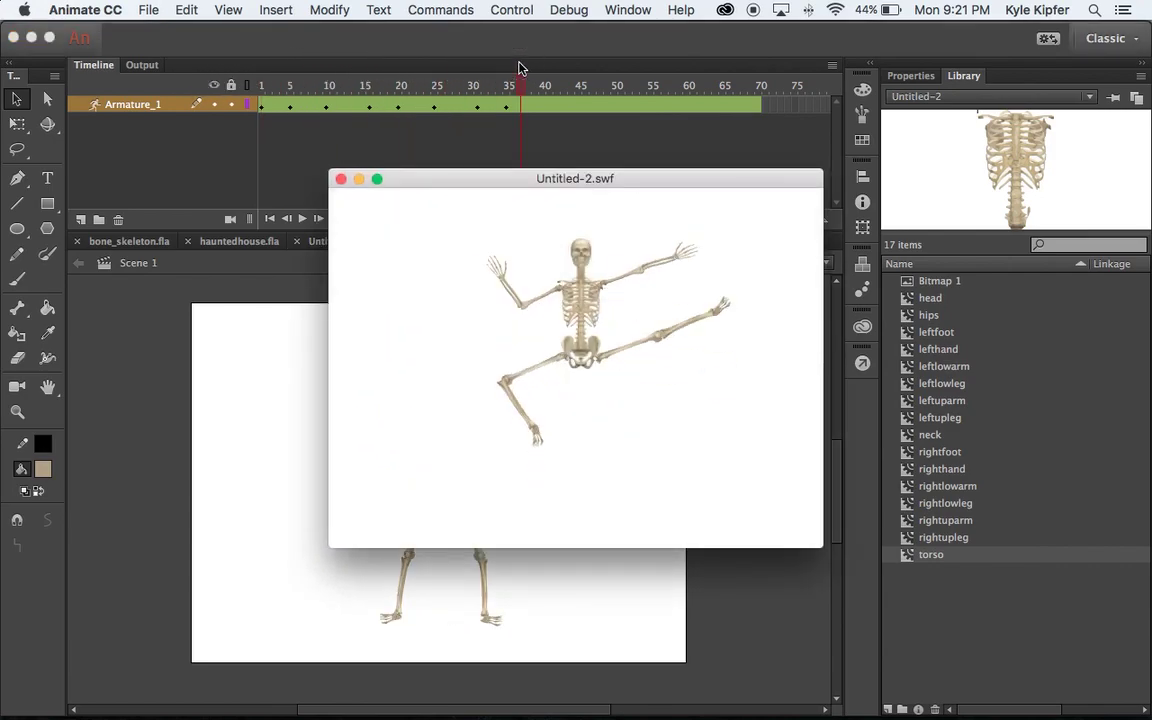